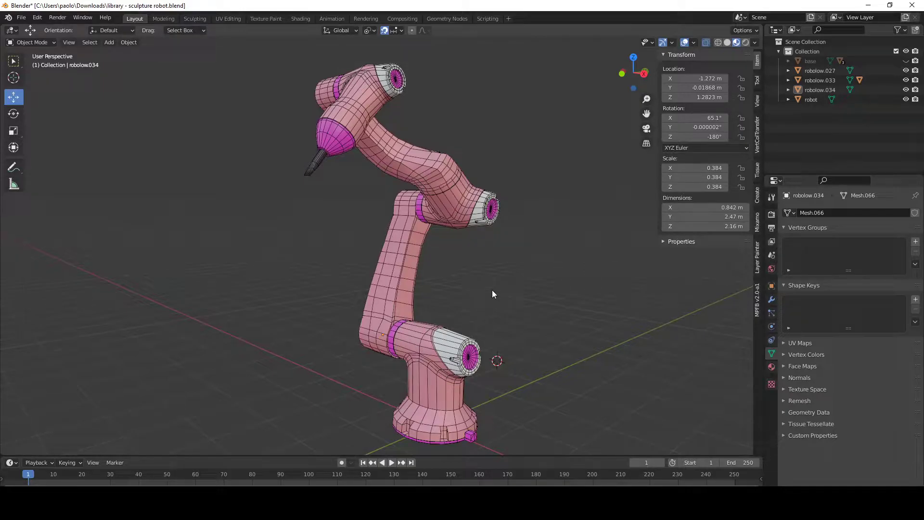
- Examine the whole robot arm model from several angles and distances
middle_click_drag(492, 289, 482, 308)
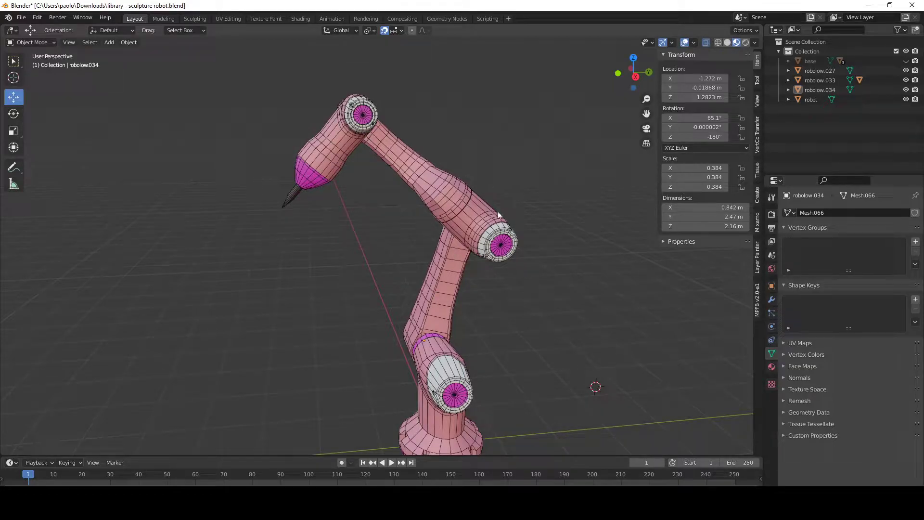
scroll(458, 372, "down", 3)
scroll(462, 362, "up", 5)
scroll(462, 362, "down", 3)
middle_click_drag(471, 343, 469, 301)
scroll(496, 320, "up", 2)
scroll(496, 320, "up", 1)
scroll(472, 270, "down", 2)
scroll(473, 273, "up", 1)
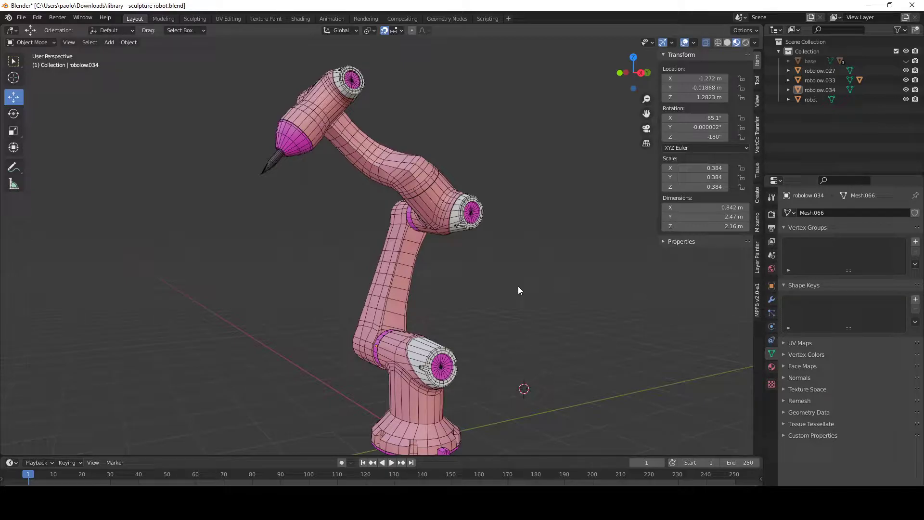
middle_click_drag(517, 286, 494, 296)
scroll(477, 286, "down", 2)
scroll(475, 262, "up", 4)
scroll(491, 314, "down", 3)
- Check that the robot arm's lower arm, base, forearm, head and tool tip are separate objects by selecting them individually
left_click(373, 289)
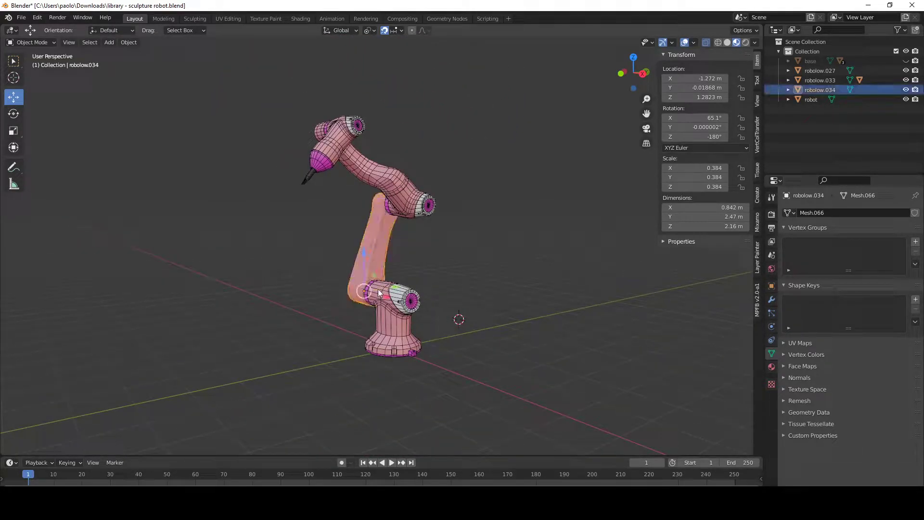
left_click(381, 296)
left_click(397, 174)
left_click(326, 157)
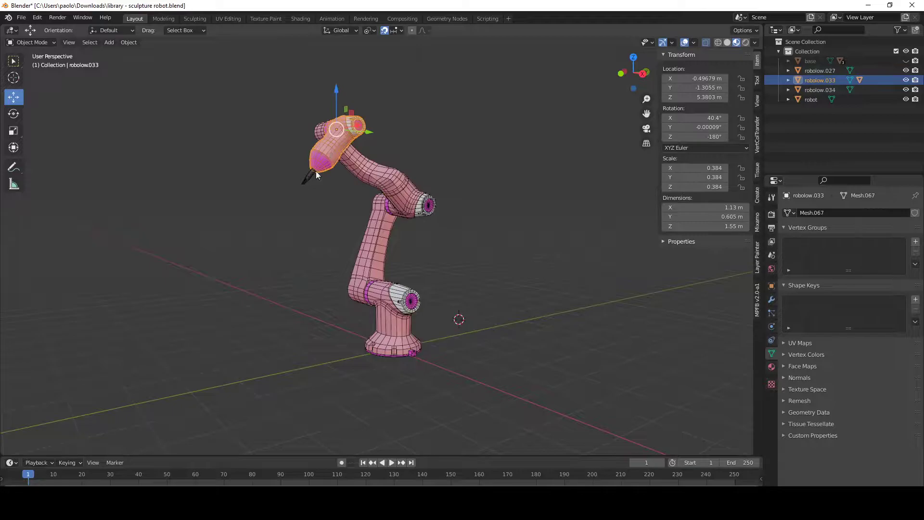
left_click(305, 185)
scroll(356, 200, "up", 3)
middle_click_drag(372, 242, 521, 252)
scroll(460, 240, "up", 3)
scroll(460, 243, "down", 2)
middle_click_drag(461, 243, 431, 368)
left_click(432, 369)
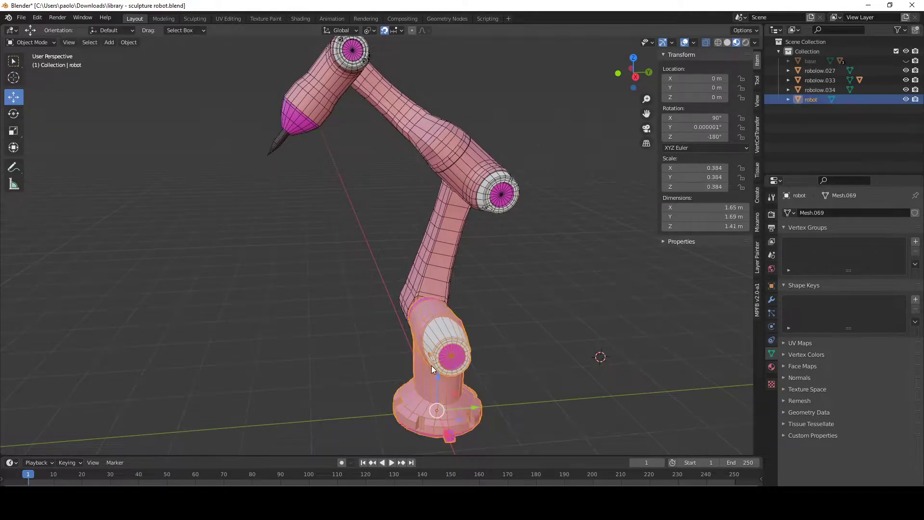
middle_click_drag(346, 256, 371, 256)
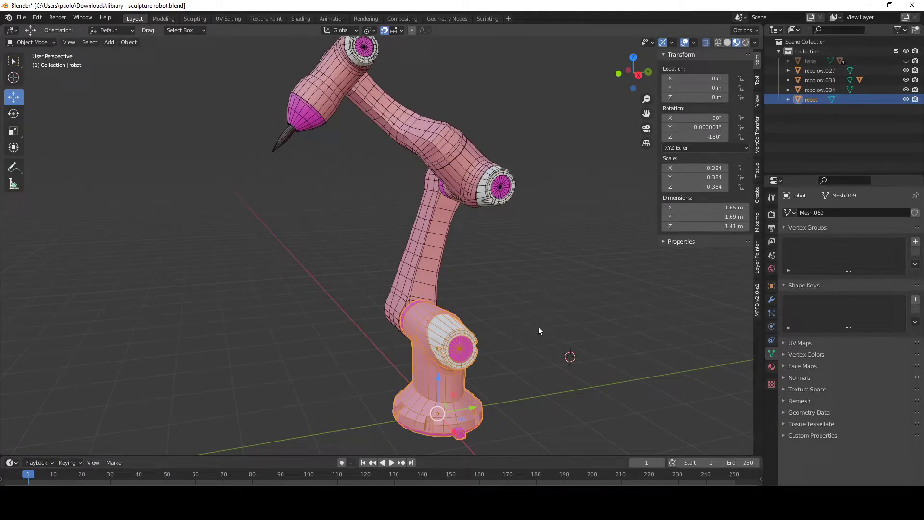
left_click(129, 42)
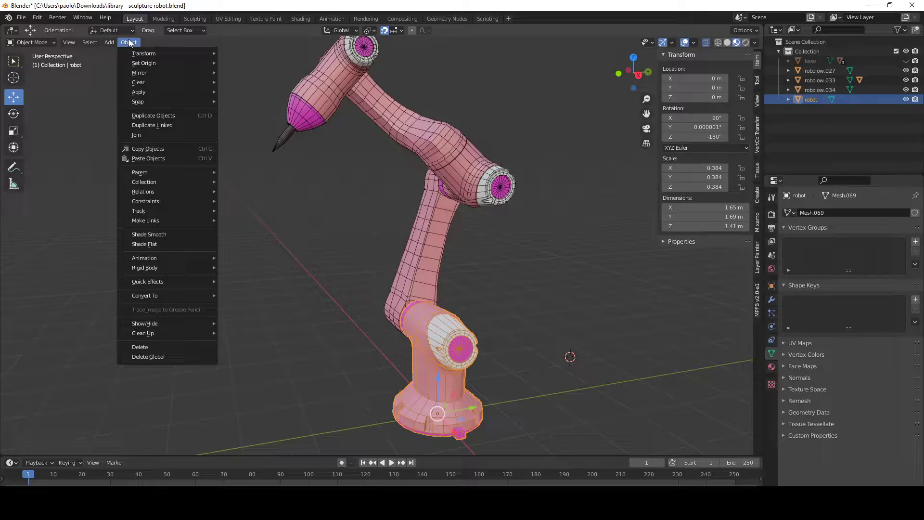
left_click(612, 299)
scroll(492, 299, "down", 4)
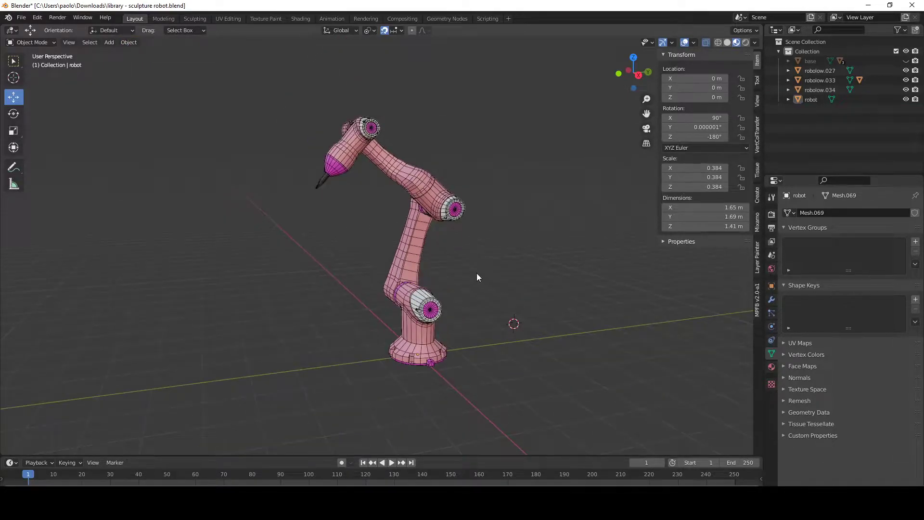
scroll(464, 282, "up", 5)
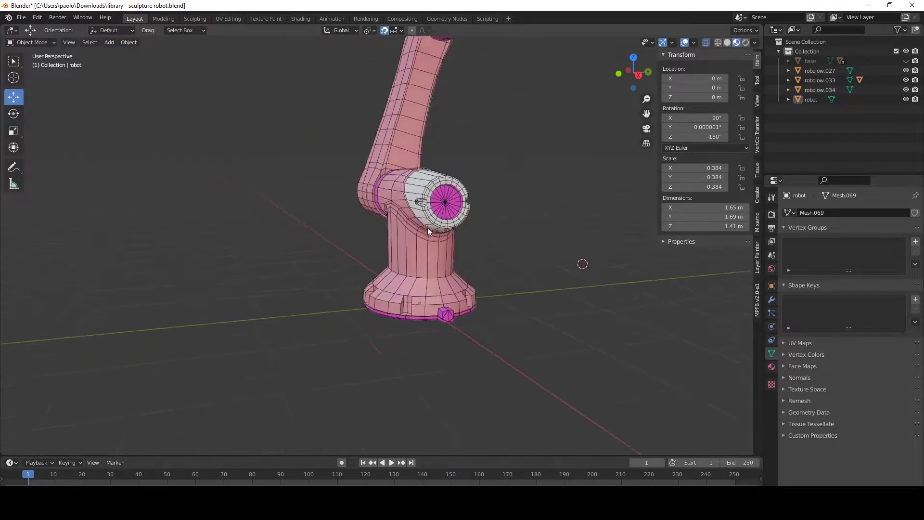
- Go through the arm's segments from the ground up, selecting the base, lower arm, forearm and head in turn
left_click(410, 272)
middle_click_drag(419, 273, 482, 259)
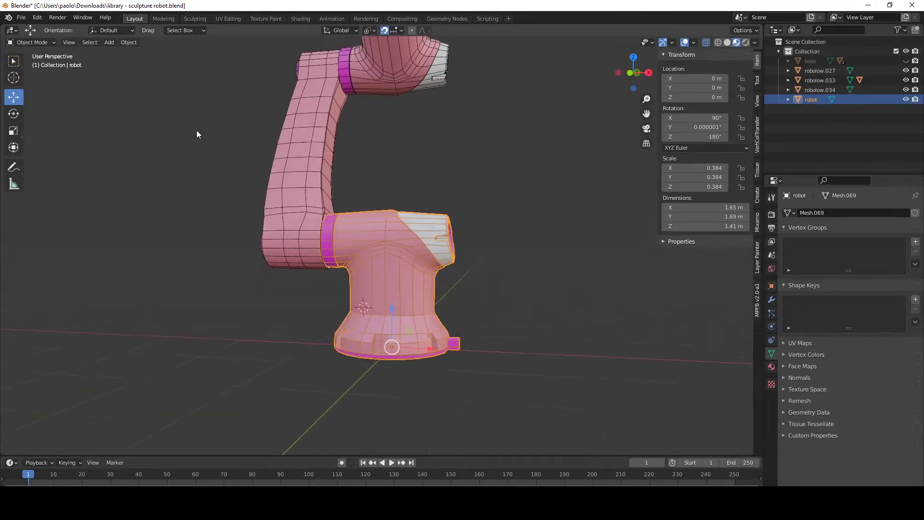
left_click(334, 163)
middle_click_drag(354, 164, 359, 293, "shift")
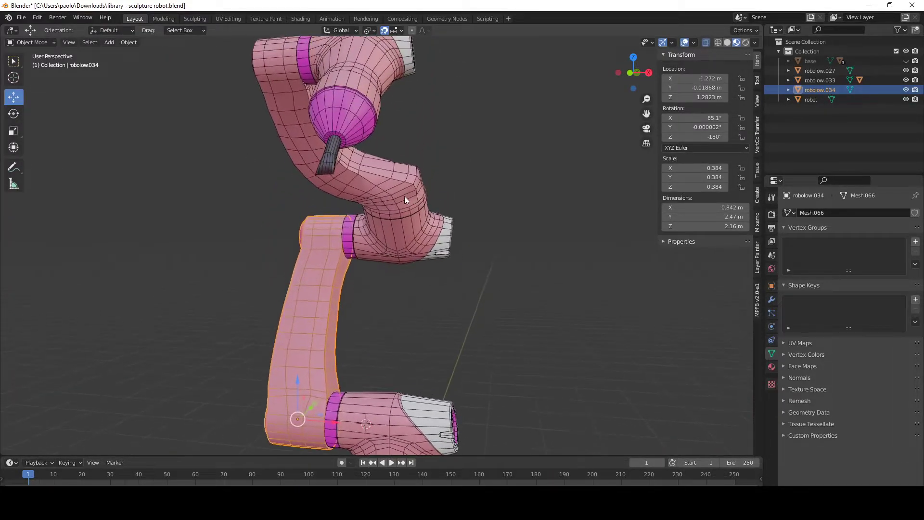
left_click(405, 197)
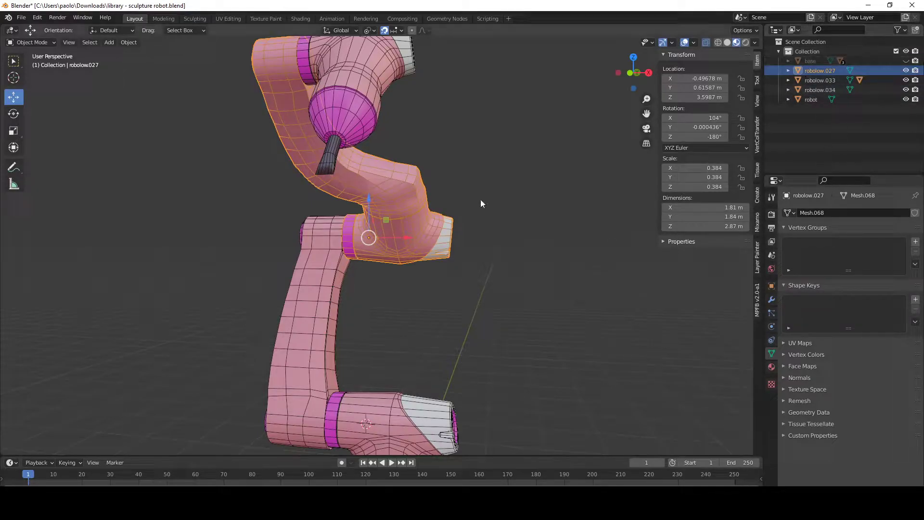
left_click(332, 75)
middle_click_drag(331, 75, 482, 251)
- Select the lower arm together with the base, keeping the base as the active object
left_click(408, 238)
left_click(406, 332, "shift")
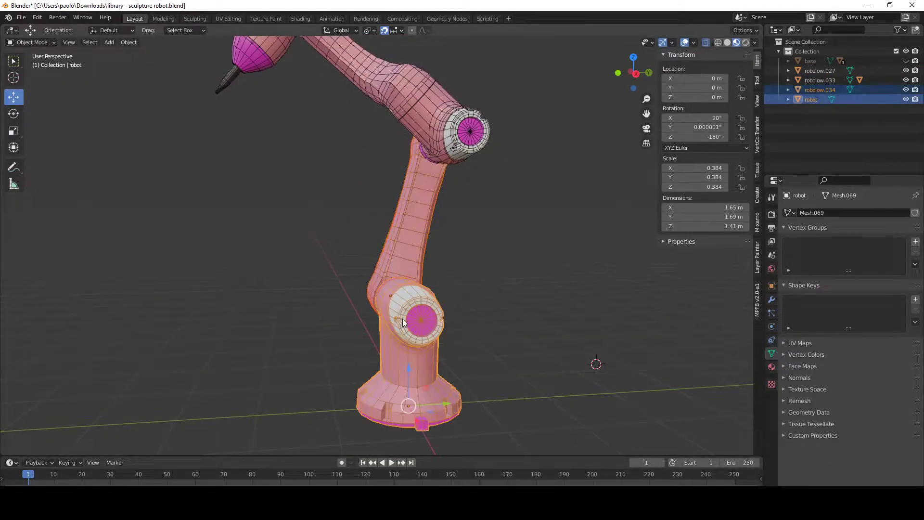
scroll(408, 308, "up", 3)
middle_click_drag(408, 308, 423, 322)
scroll(424, 321, "down", 5)
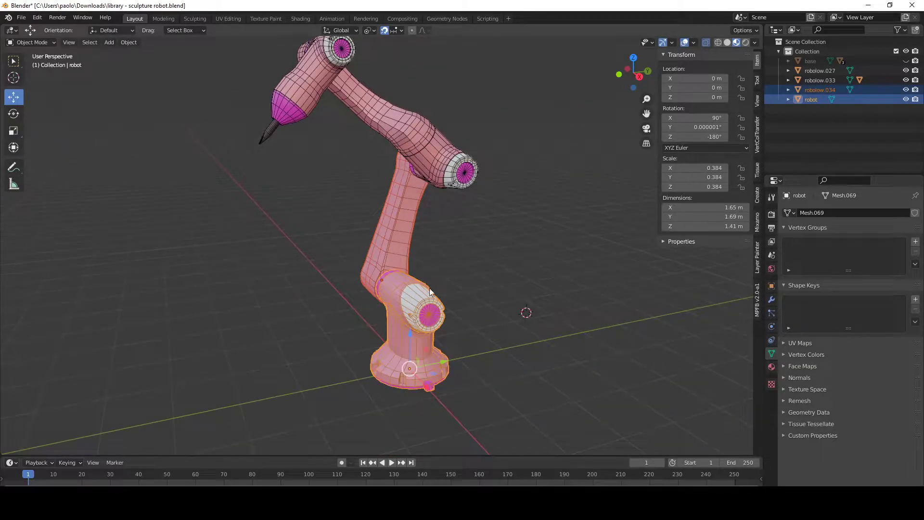
- Reselect the base and lower arm with the lower arm active, and look at the available parenting options
scroll(428, 287, "up", 5)
left_click(411, 268)
middle_click_drag(412, 268, 455, 301)
left_click(454, 300, "shift")
left_click(394, 251, "shift")
left_click(449, 313, "shift")
scroll(448, 313, "down", 5)
middle_click_drag(359, 251, 357, 273)
left_click(350, 261, "shift")
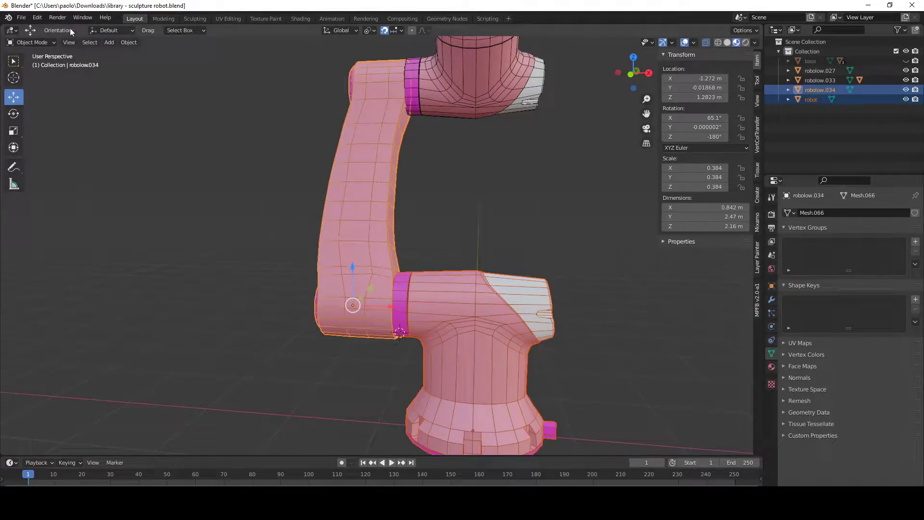
left_click(128, 42)
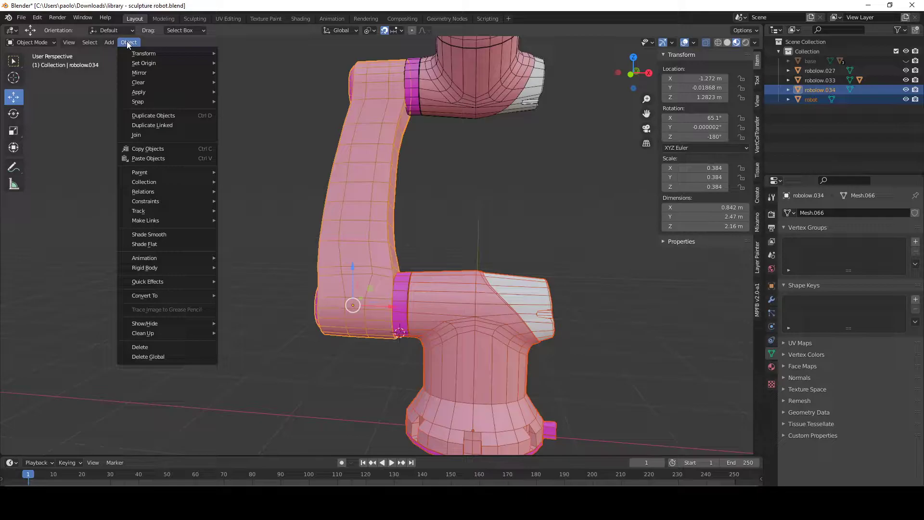
mouse_move(155, 172)
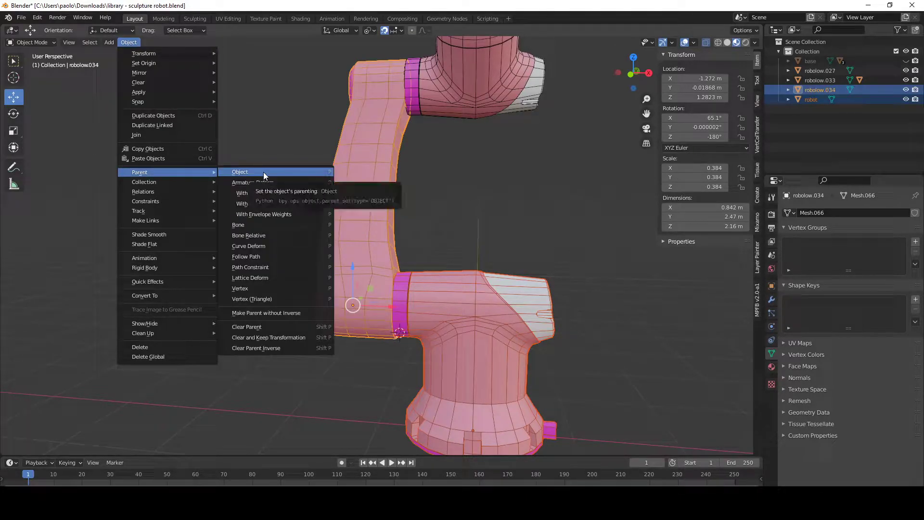
left_click(496, 319)
- Parent the lower arm to the base using the Object parent type
left_click(478, 323)
left_click(364, 246, "shift")
left_click(415, 288, "shift")
left_click(128, 42)
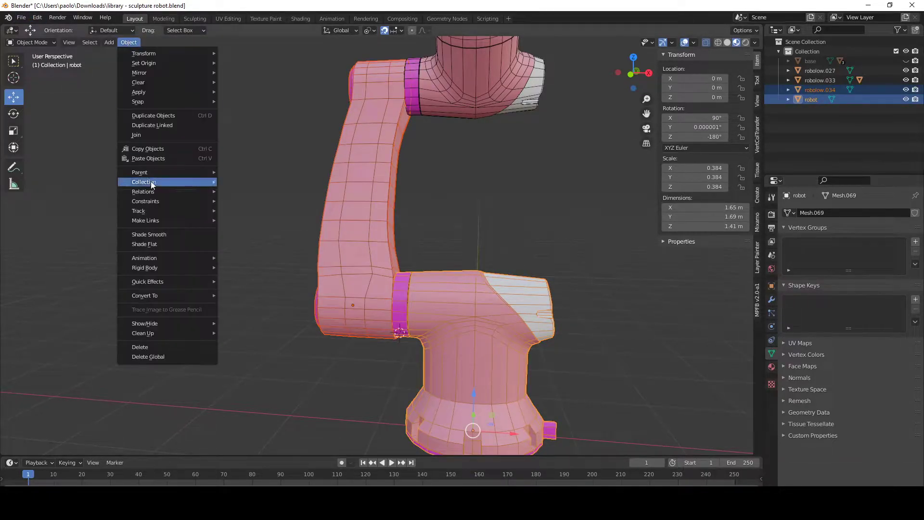
mouse_move(167, 171)
left_click(262, 171)
- Test the parenting by rotating the base with the lower arm attached, cancelling the rotation
middle_click_drag(475, 250, 432, 259)
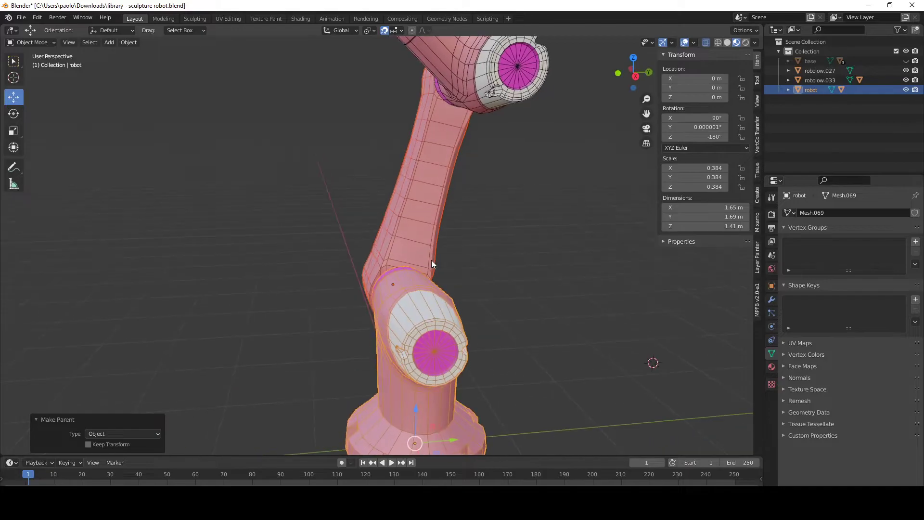
scroll(431, 260, "down", 6)
scroll(464, 322, "up", 5)
middle_click_drag(460, 294, 400, 305)
left_click(412, 380)
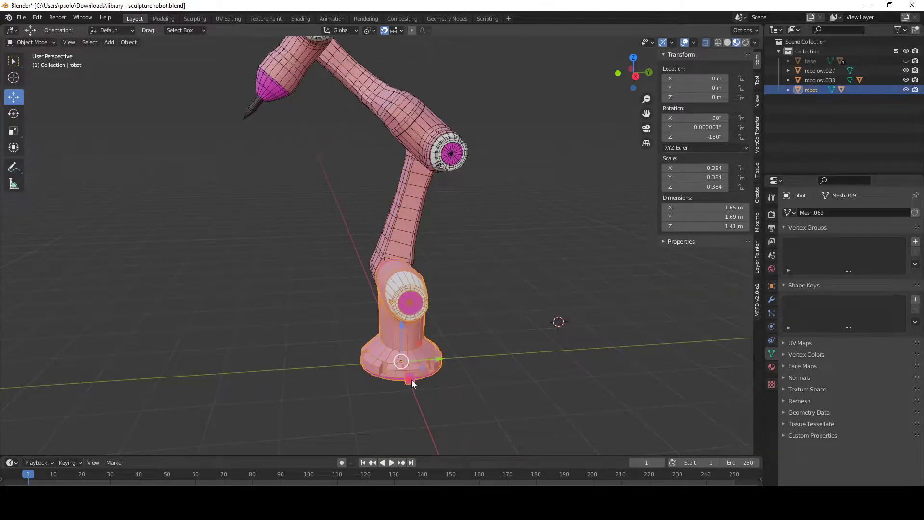
key("shift+space")
key("r")
left_click_drag(422, 376, 415, 210)
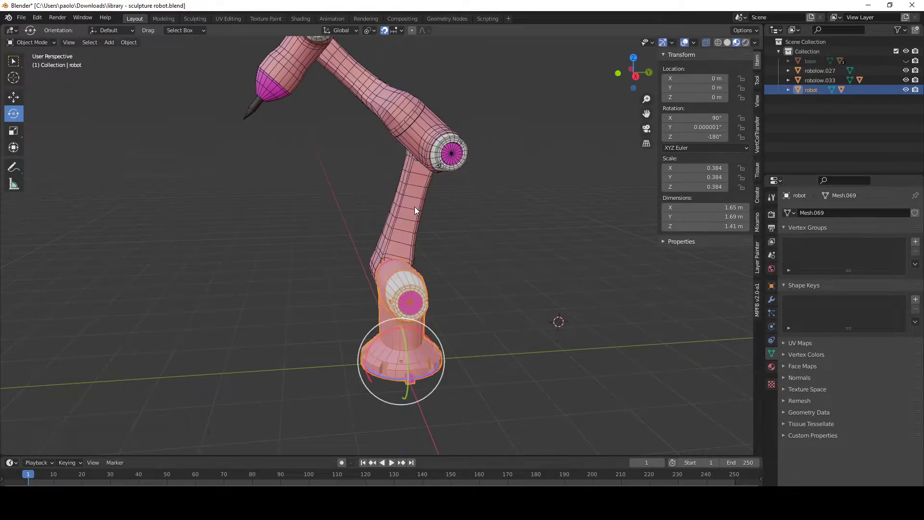
- Try to parent the forearm and the base to the lower arm using the Object parent type
left_click(413, 205)
left_click(436, 130)
left_click(421, 200)
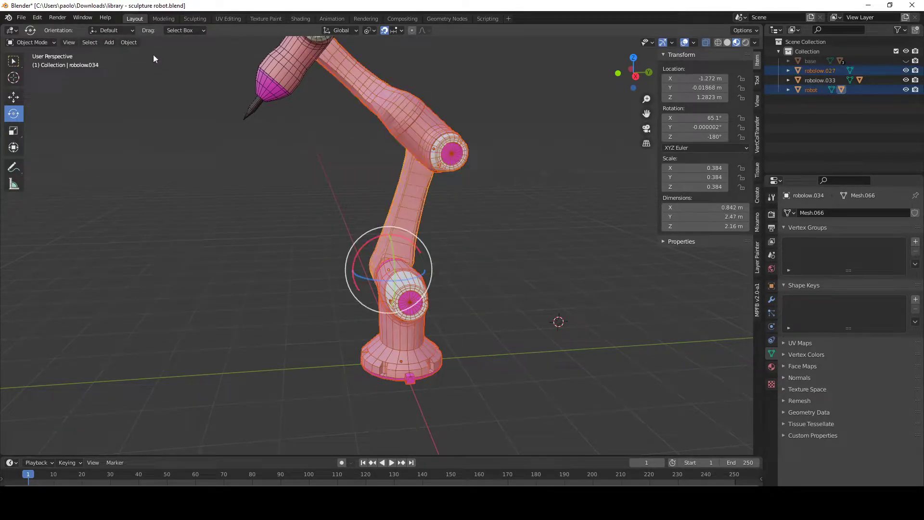
left_click(127, 43)
mouse_move(207, 169)
left_click(255, 172)
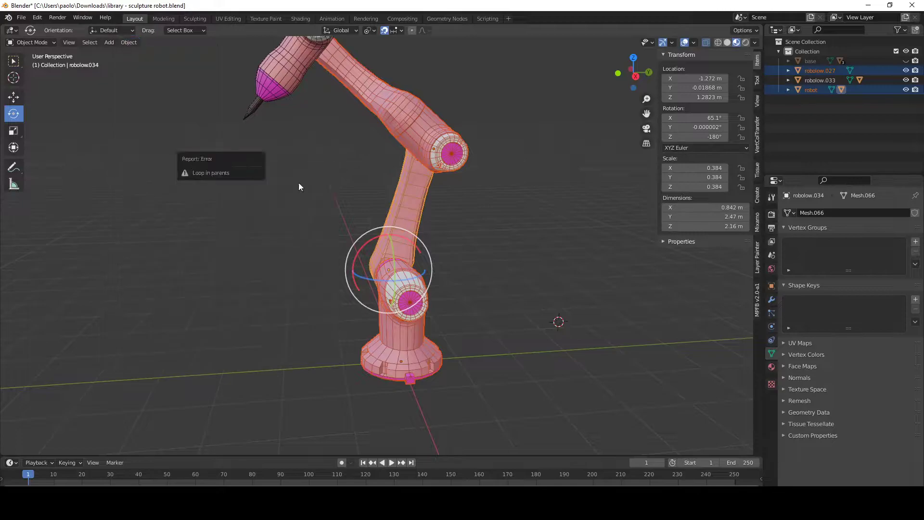
left_click(530, 285)
- Test a free rotation of the base, cancel it, and undo the last parenting attempt
left_click(409, 351)
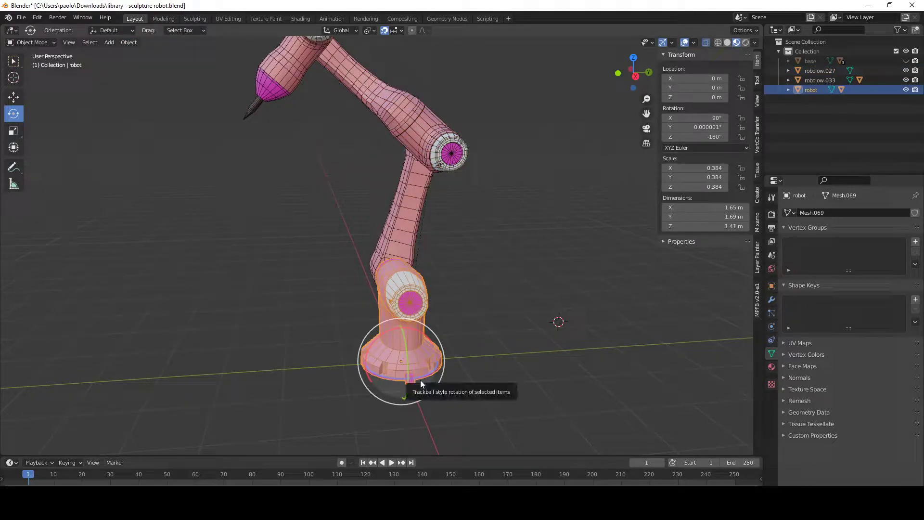
key("r")
key("r")
right_click(432, 163)
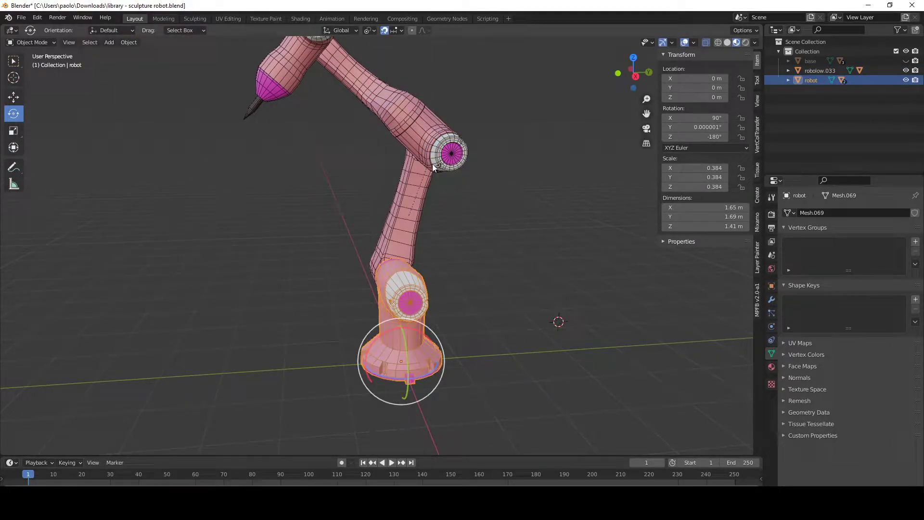
left_click(421, 198, "shift")
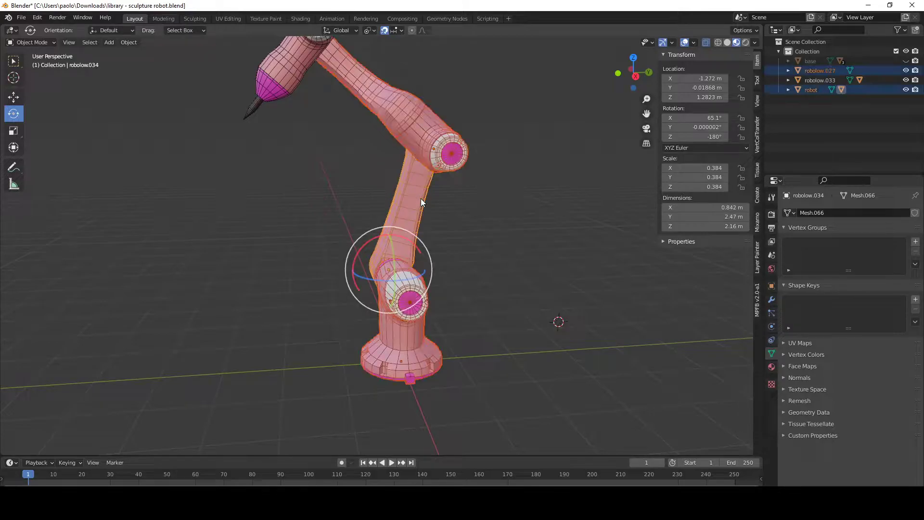
left_click(421, 199, "shift")
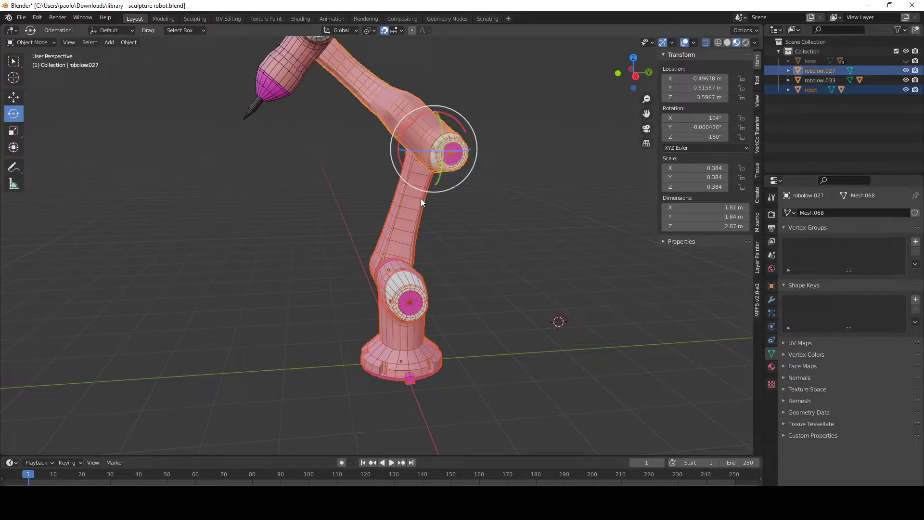
- Parent the forearm to the lower arm using the Object parent type
left_click(420, 199)
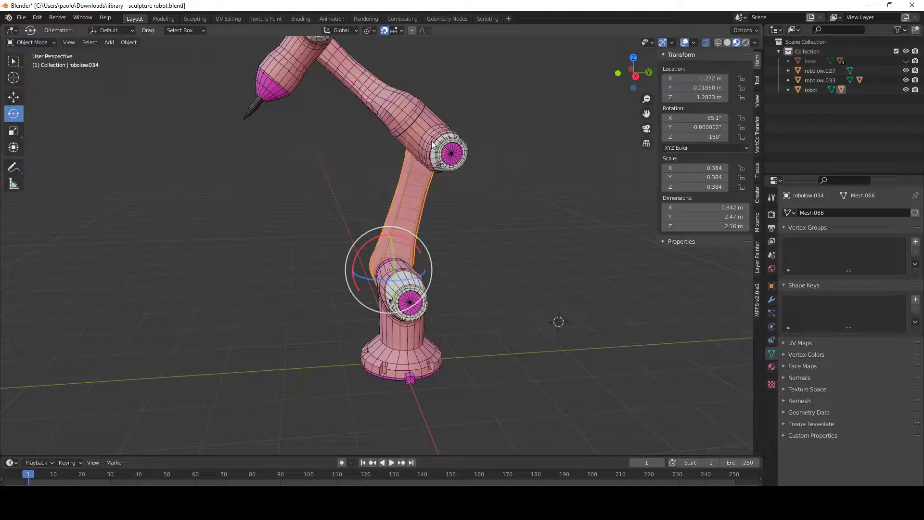
left_click(422, 195, "shift")
left_click(423, 190, "shift")
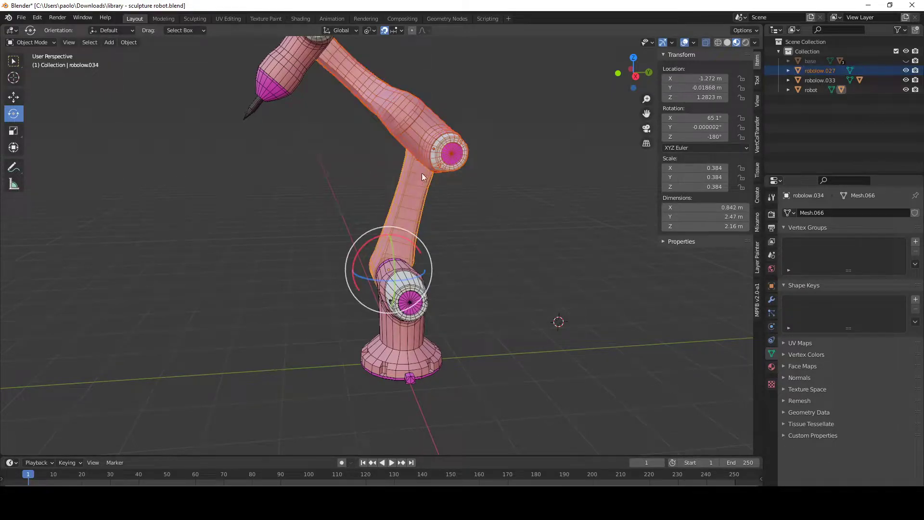
left_click(129, 43)
mouse_move(144, 179)
left_click(231, 173)
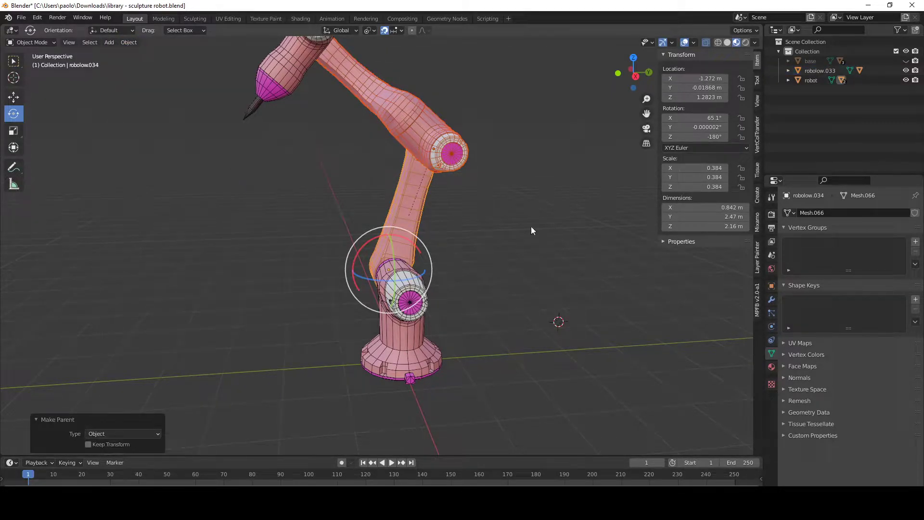
- Test the base's rotation with the forearm attached, and undo back to before the forearm was parented
left_click(397, 316)
left_click_drag(435, 373, 498, 251)
left_click(391, 212)
scroll(475, 245, "up", 5)
scroll(474, 244, "down", 5)
mouse_move(474, 245)
middle_mouse_down("shift")
mouse_move(478, 271)
mouse_move(489, 247)
middle_mouse_up("shift")
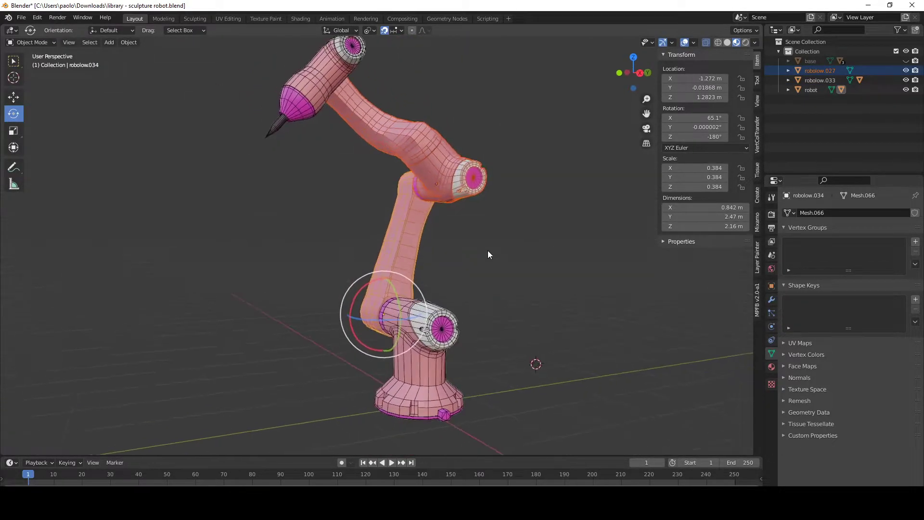
- Select the forearm and examine its joint with the lower arm up close and from a distance
scroll(489, 247, "up", 3)
scroll(434, 223, "down", 3)
scroll(446, 273, "up", 4)
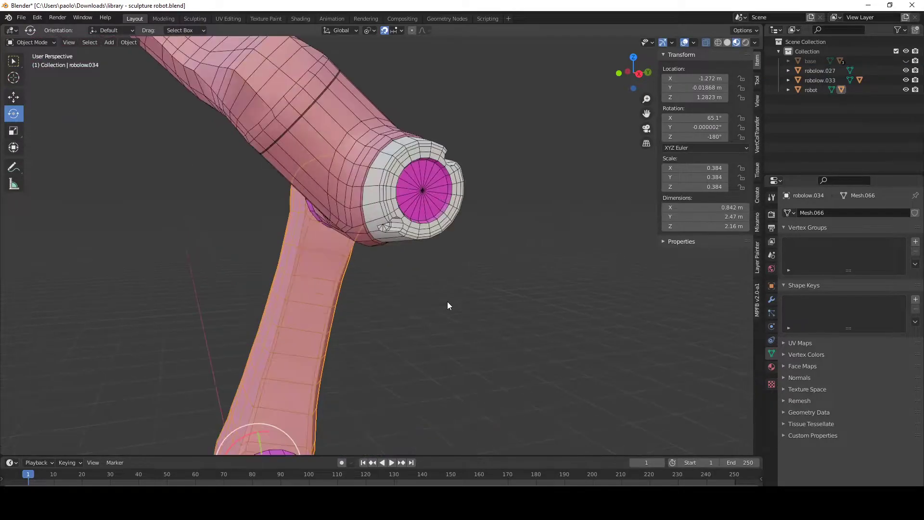
scroll(447, 305, "down", 6)
scroll(493, 254, "up", 4)
scroll(398, 225, "down", 5)
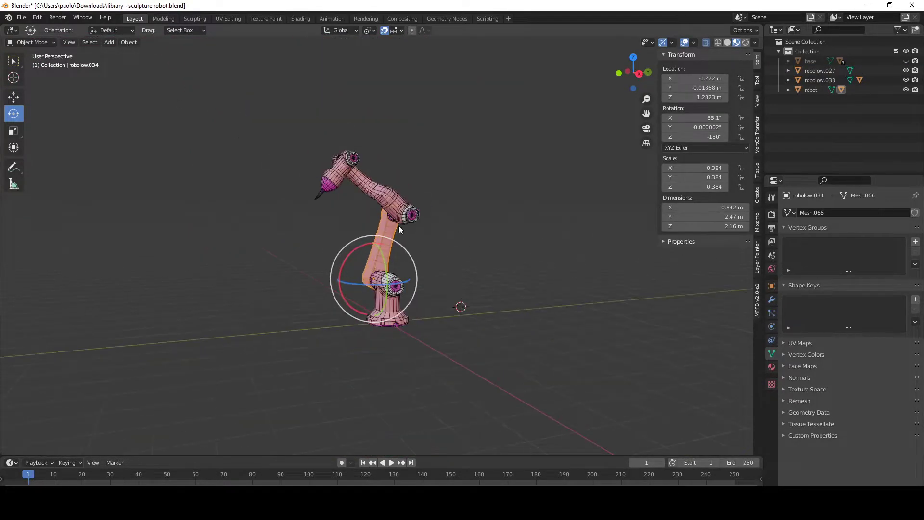
left_click(398, 222)
scroll(449, 282, "up", 5)
middle_click_drag(449, 277, 470, 261, "shift")
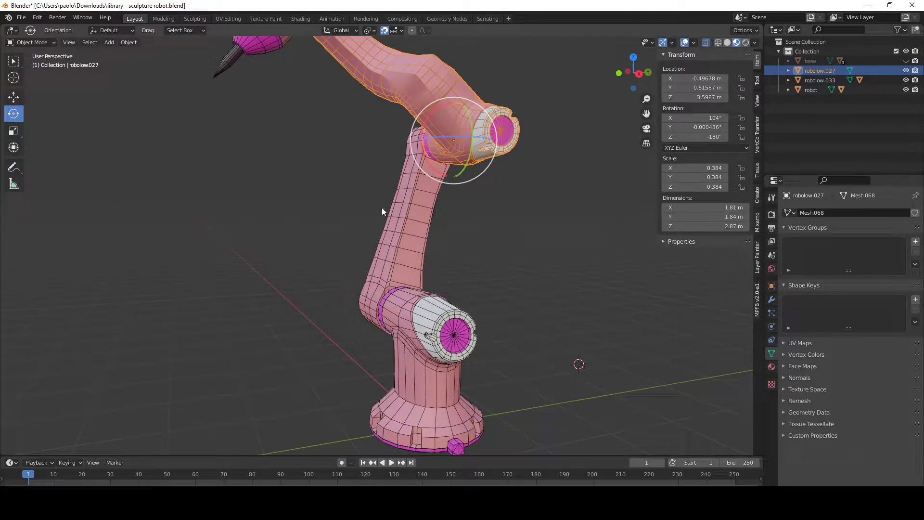
scroll(502, 264, "down", 4)
scroll(503, 265, "up", 3)
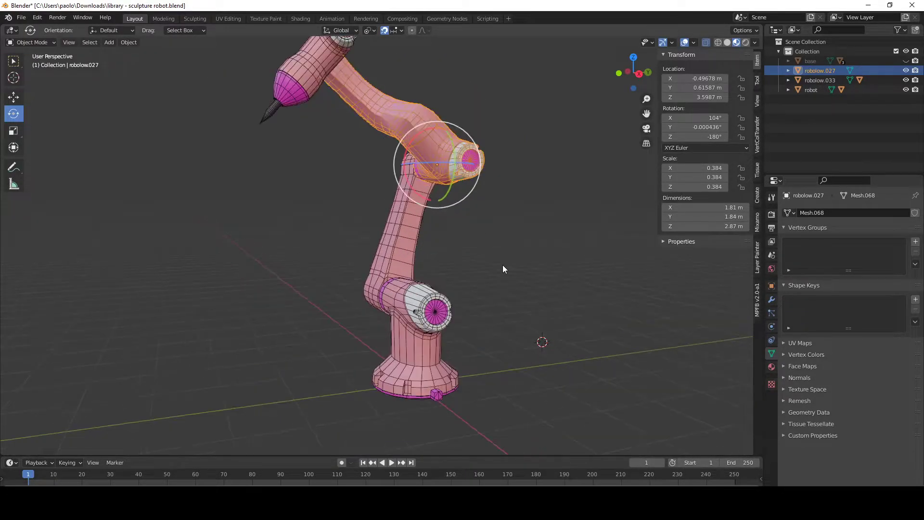
- Try adding an armature at the 3D cursor's position beside the robot, and undo the addition
left_click(508, 280)
left_click(417, 155)
middle_click_drag(550, 265, 545, 288)
left_click(544, 290)
left_click(107, 47)
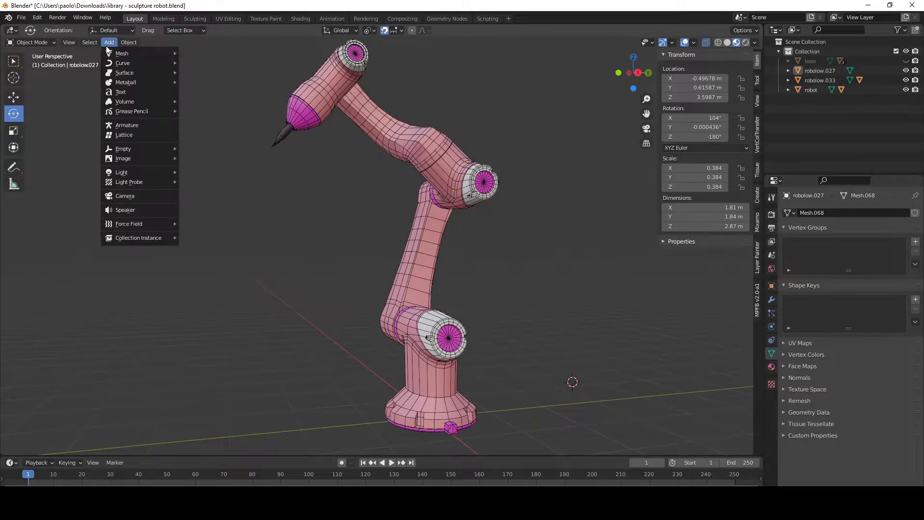
mouse_move(125, 54)
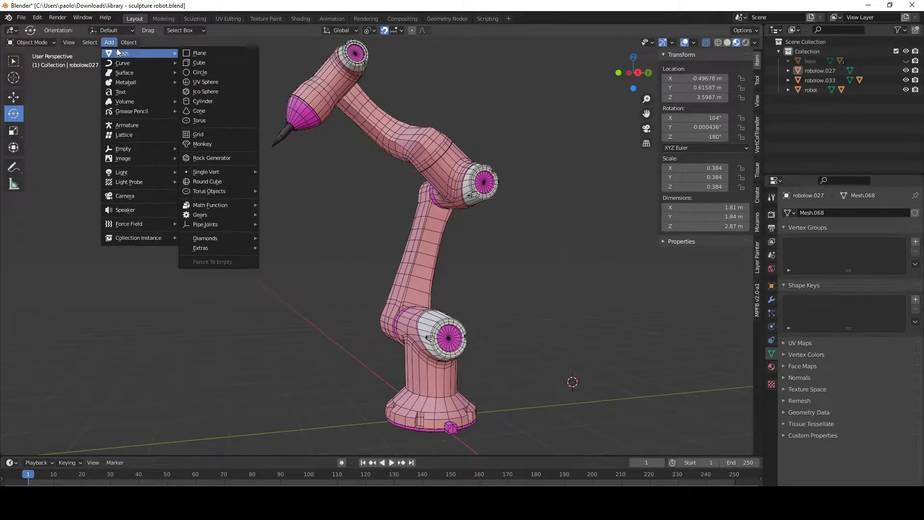
left_click(128, 125)
scroll(674, 305, "down", 2)
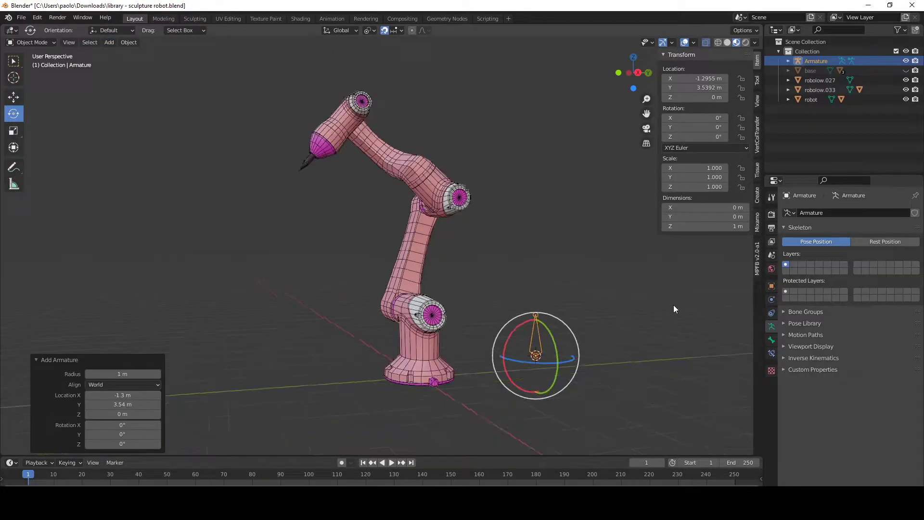
middle_click_drag(619, 307, 436, 276)
scroll(561, 349, "up", 3)
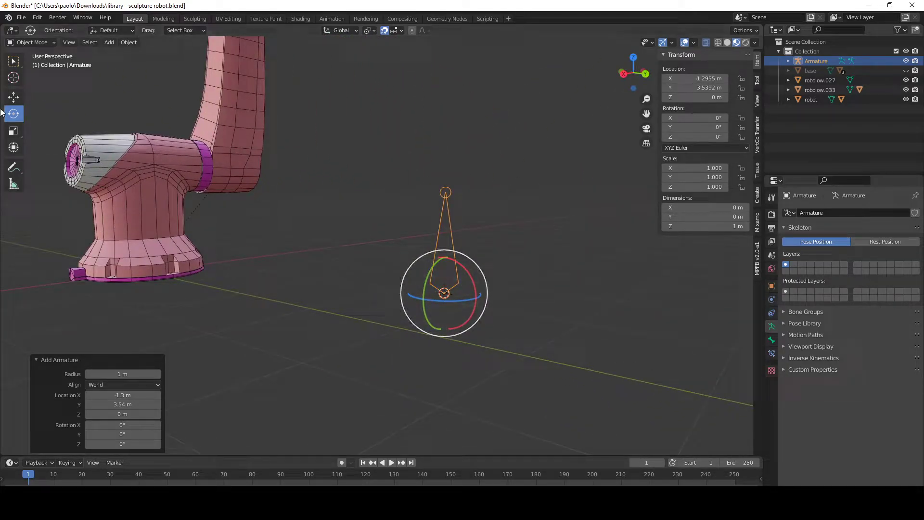
key("ctrl+z")
- Snap the 3D cursor to the origin of the robot's base object with Cursor to Selected
middle_click_drag(354, 252, 316, 213)
left_click(322, 262)
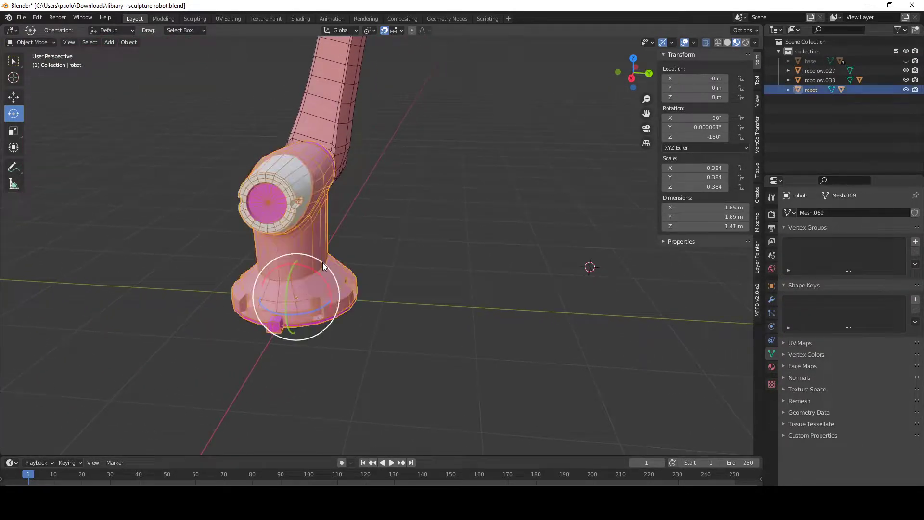
left_click(128, 42)
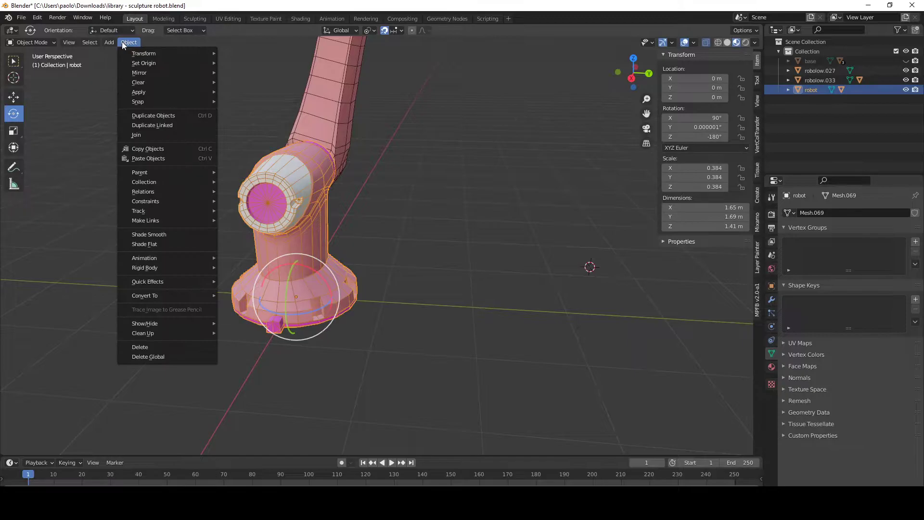
mouse_move(144, 82)
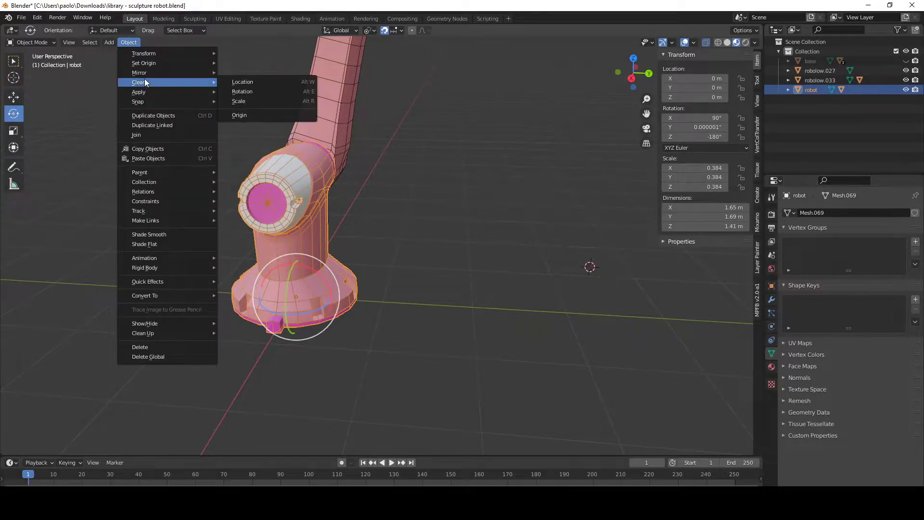
mouse_move(147, 101)
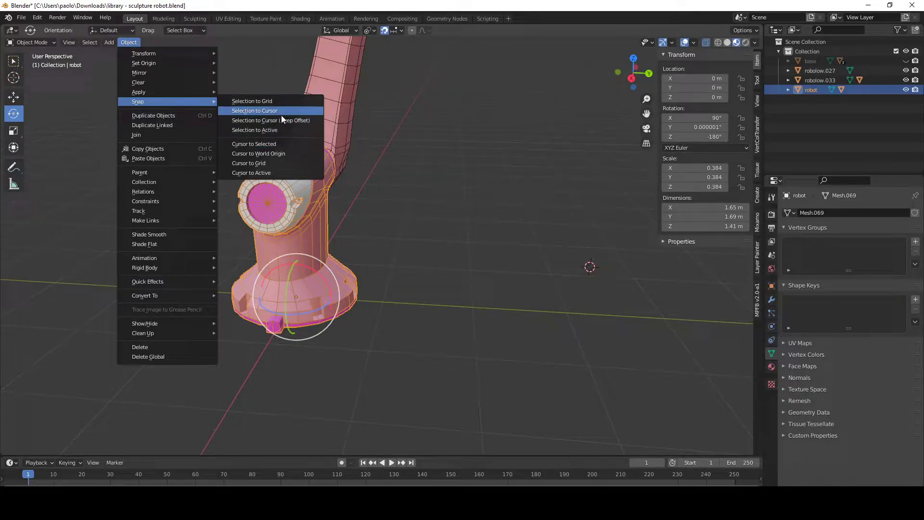
left_click(292, 144)
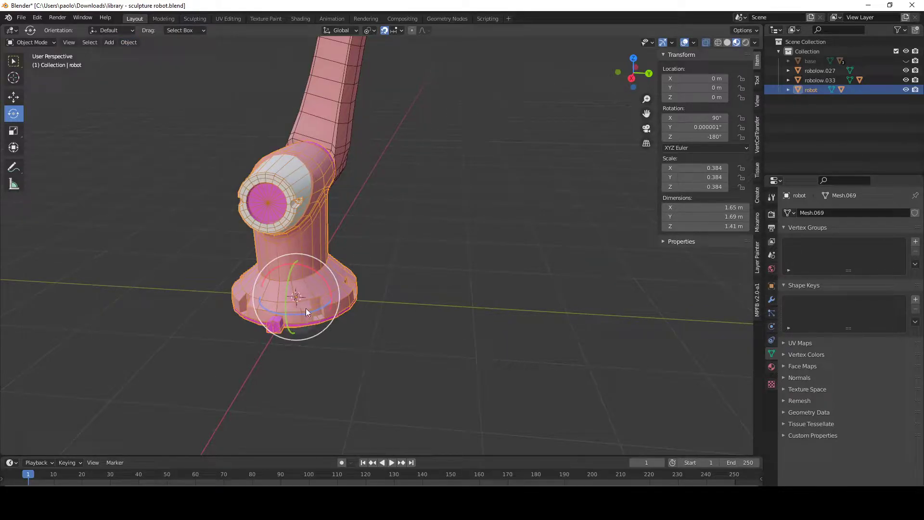
- Deselect the base and add an armature at the 3D cursor
left_click(127, 151)
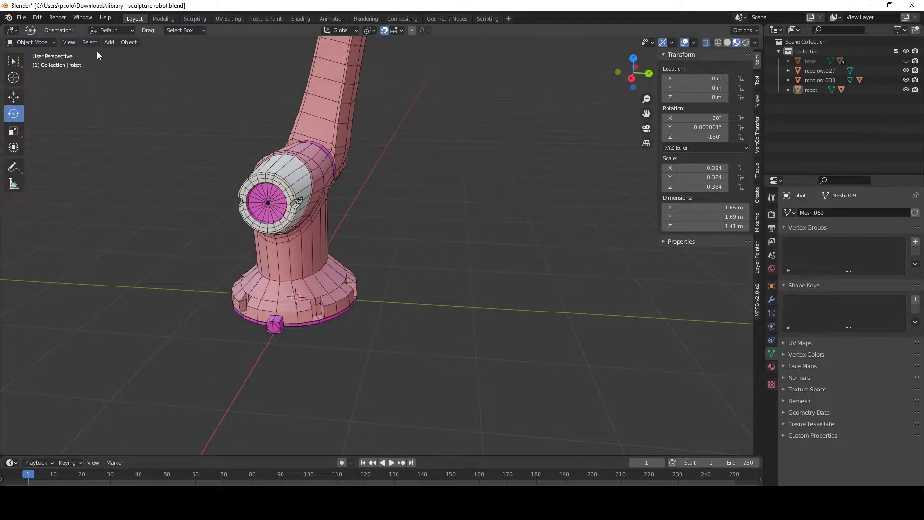
left_click(110, 42)
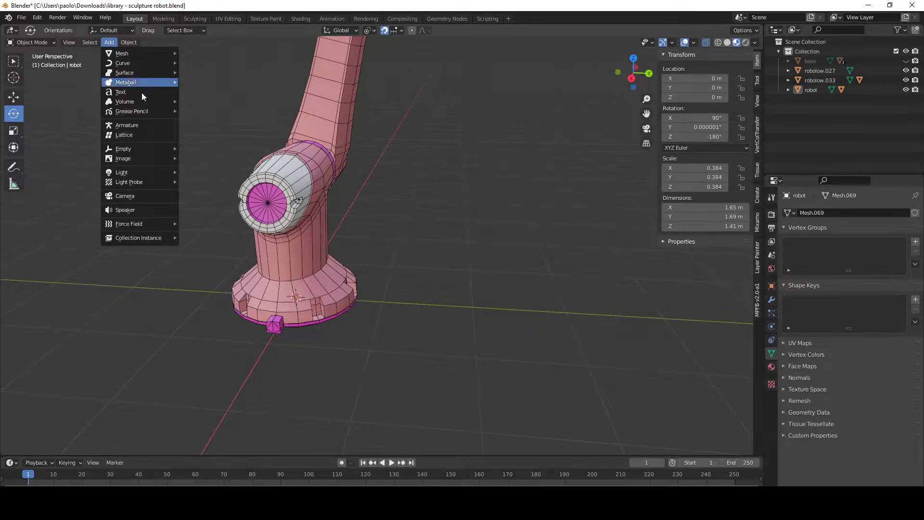
left_click(122, 126)
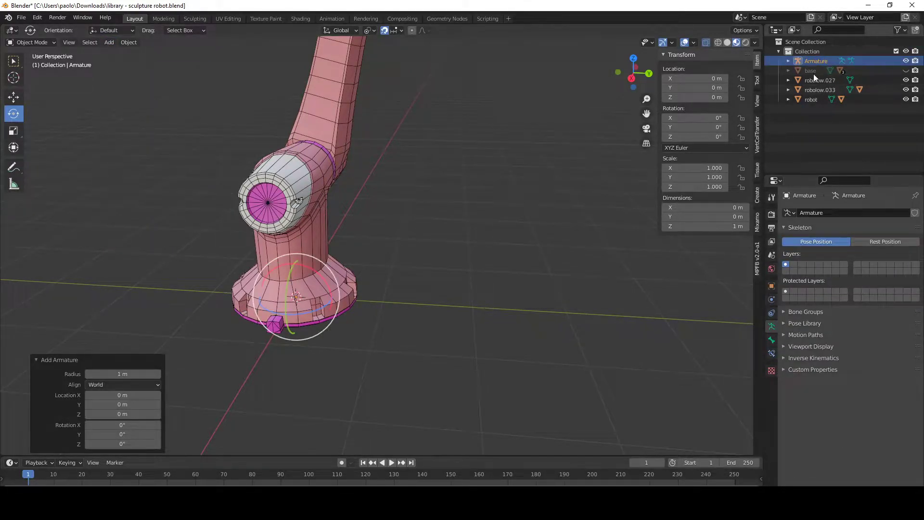
- Open the armature's Viewport Display settings and inspect the bone inside the base in wireframe shading, returning to Material Preview
mouse_move(461, 195)
middle_mouse_down()
mouse_move(465, 221)
mouse_move(489, 203)
mouse_move(470, 204)
middle_mouse_up()
scroll(469, 204, "up", 3)
scroll(469, 204, "down", 3)
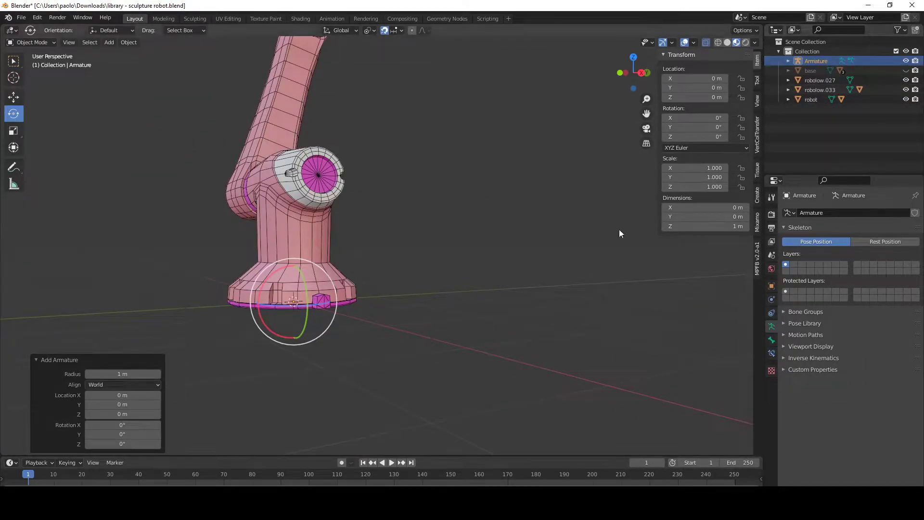
scroll(488, 202, "down", 2)
middle_click_drag(488, 203, 477, 203)
scroll(470, 192, "down", 5)
scroll(470, 193, "up", 5)
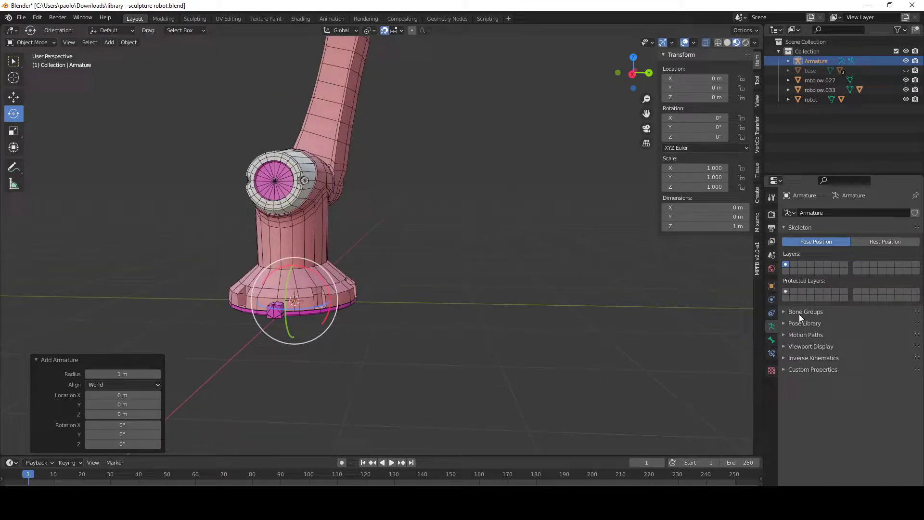
left_click(811, 346)
middle_click_drag(625, 289, 412, 278)
scroll(412, 279, "up", 5)
scroll(605, 160, "down", 5)
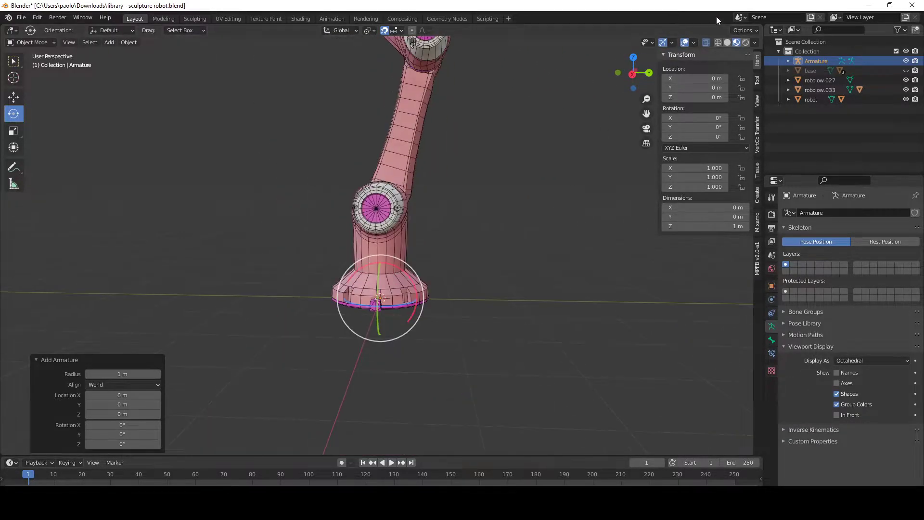
left_click(718, 43)
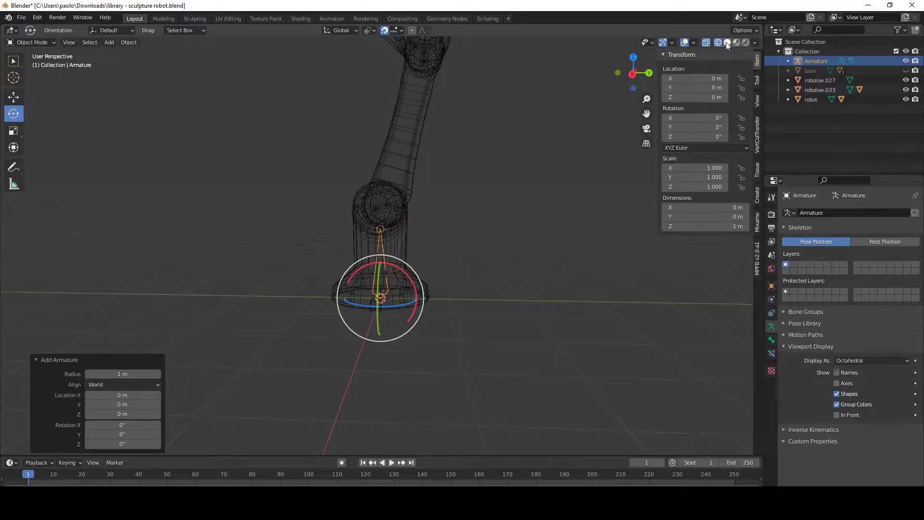
left_click(736, 43)
- Make the armature display In Front of the robot mesh
scroll(503, 280, "up", 5)
scroll(489, 256, "up", 4)
scroll(489, 256, "down", 4)
scroll(489, 256, "up", 3)
middle_click_drag(493, 291, 491, 326, "shift")
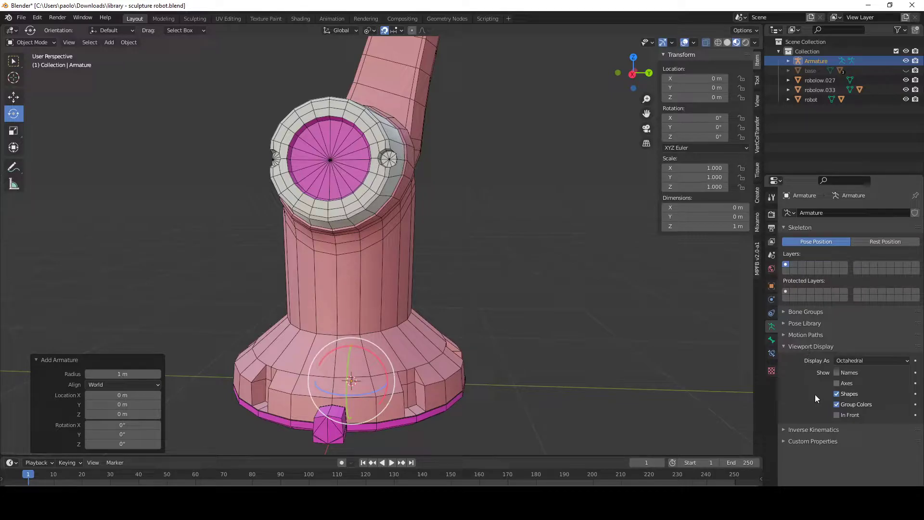
left_click(837, 414)
scroll(700, 300, "down", 3)
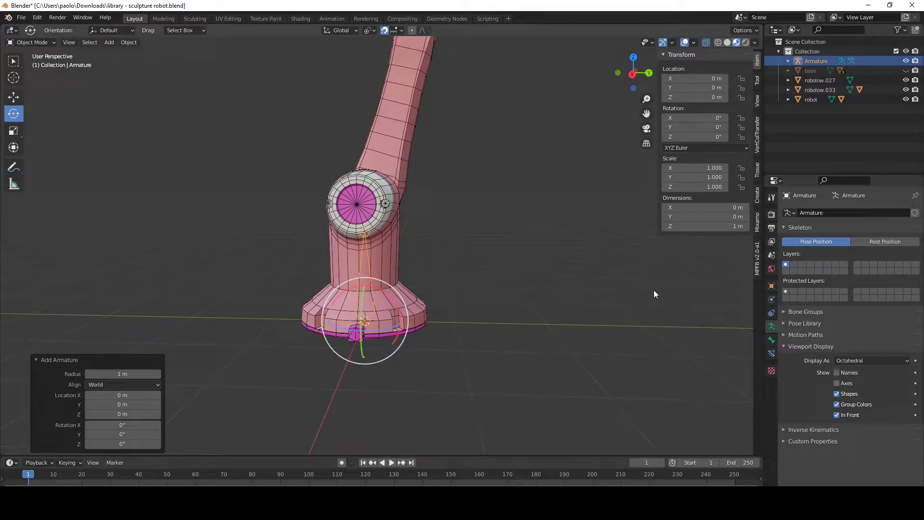
- Try the Wire bone display style on the armature and return it to Octahedral
left_click(850, 360)
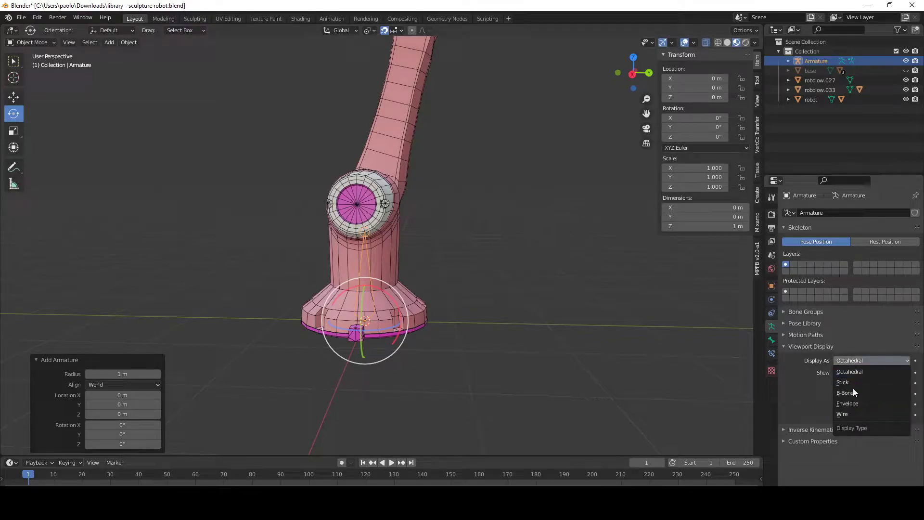
left_click(854, 411)
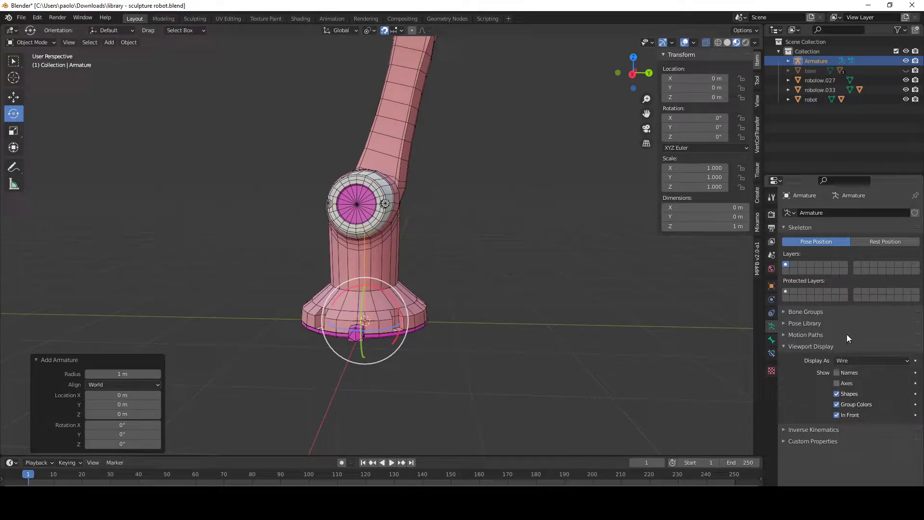
left_click(845, 361)
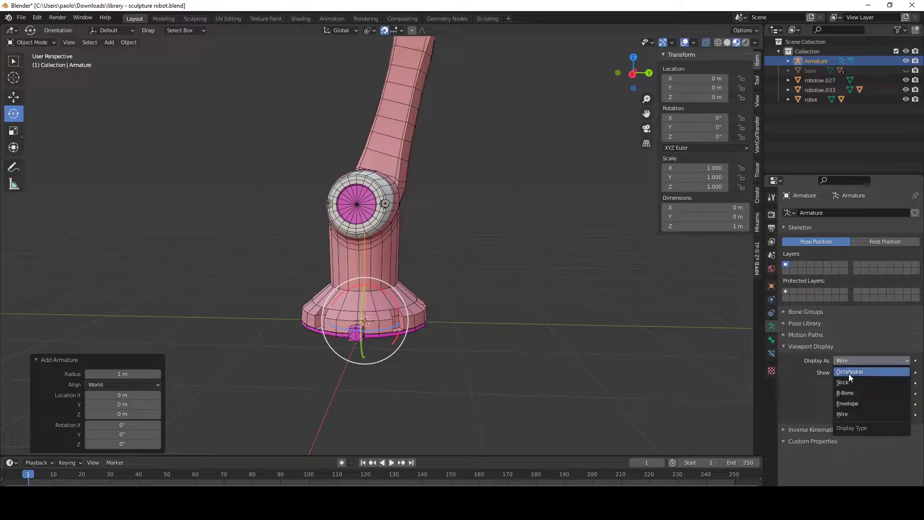
left_click(848, 373)
scroll(478, 273, "up", 3)
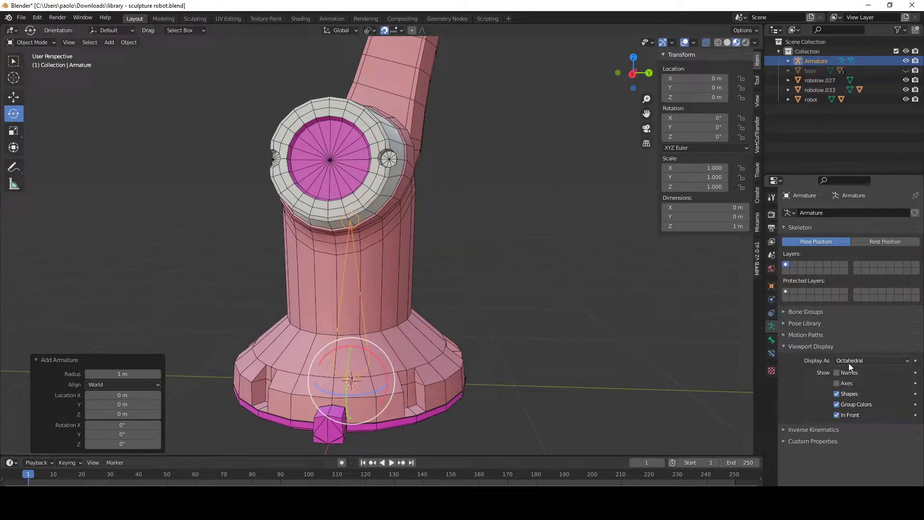
- Put the armature into Edit Mode
middle_click_drag(438, 301, 442, 273)
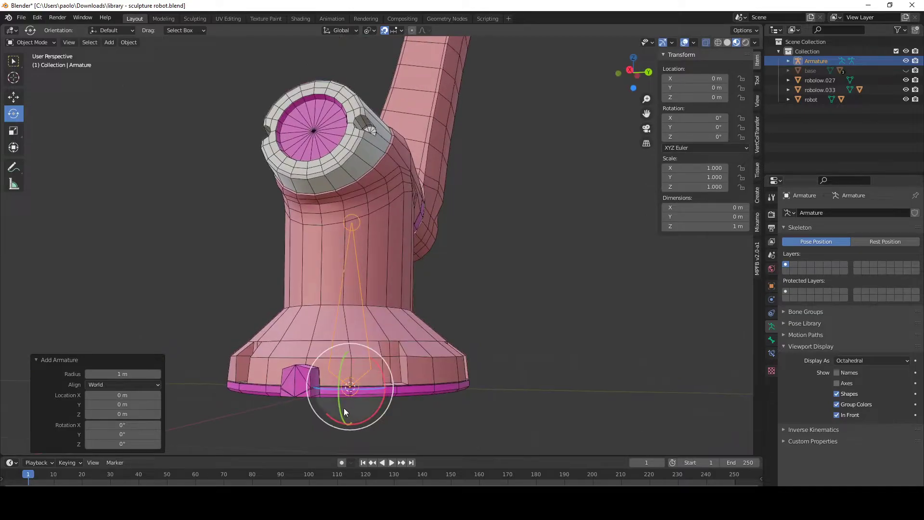
middle_click_drag(325, 250, 467, 362)
scroll(468, 356, "down", 5)
scroll(486, 325, "up", 5)
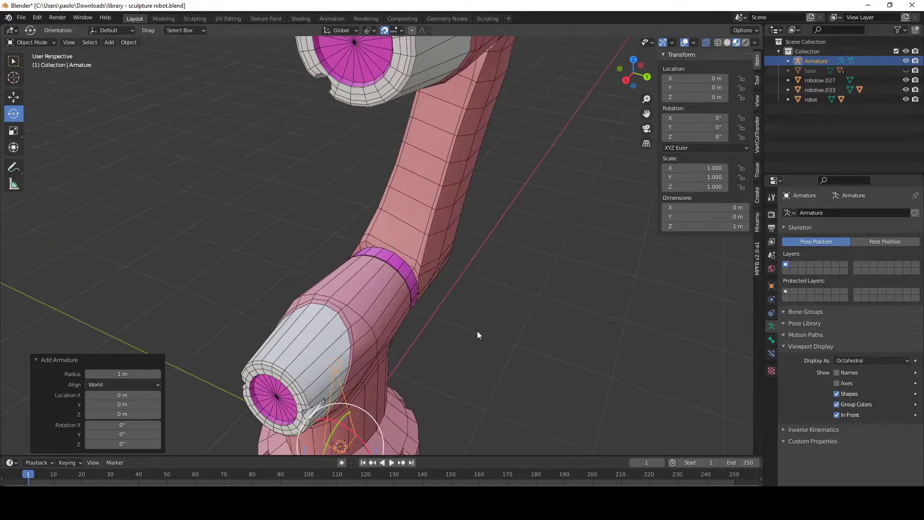
middle_click_drag(503, 247, 535, 303)
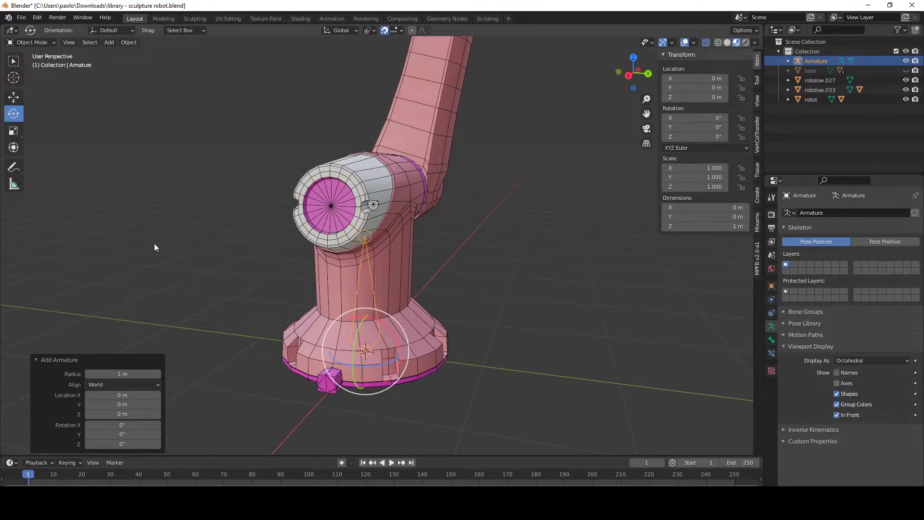
left_click(35, 41)
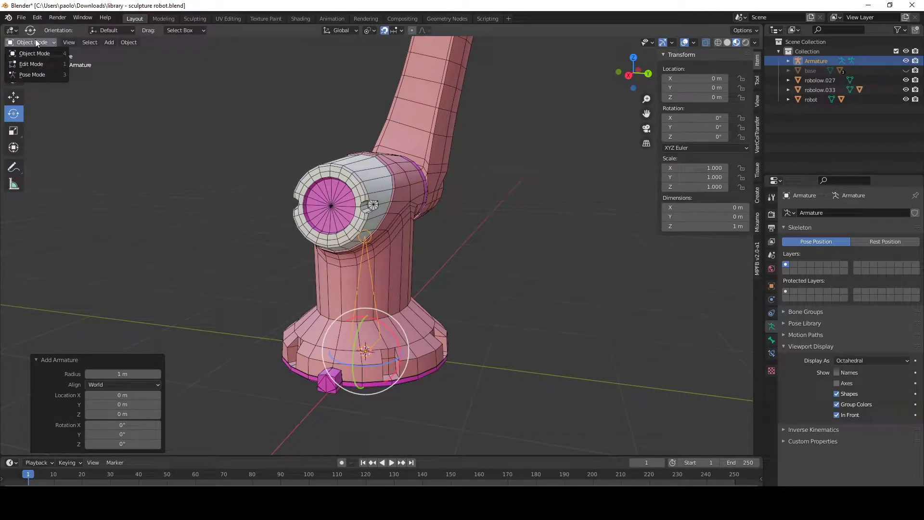
left_click(31, 66)
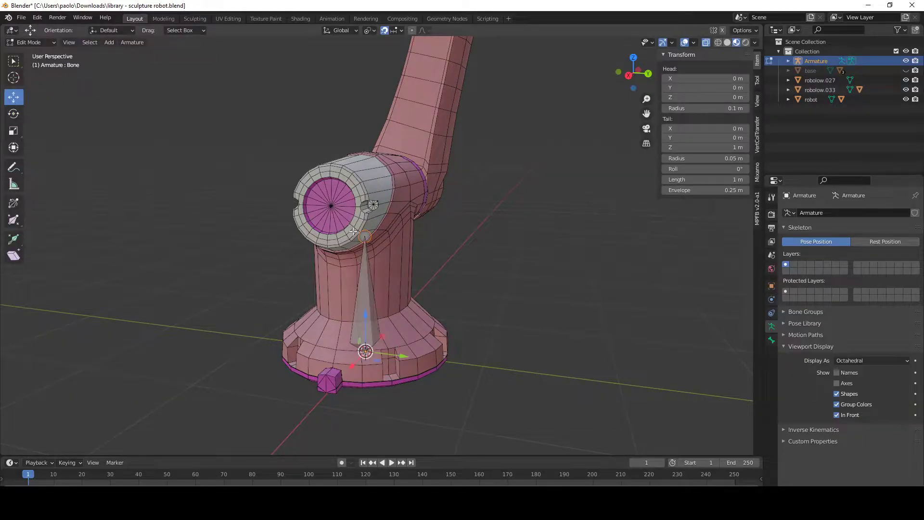
- Select the bone's tail and set the transform pivot point to Bounding Box Center
left_click(369, 278)
left_click(367, 237)
left_click(370, 30)
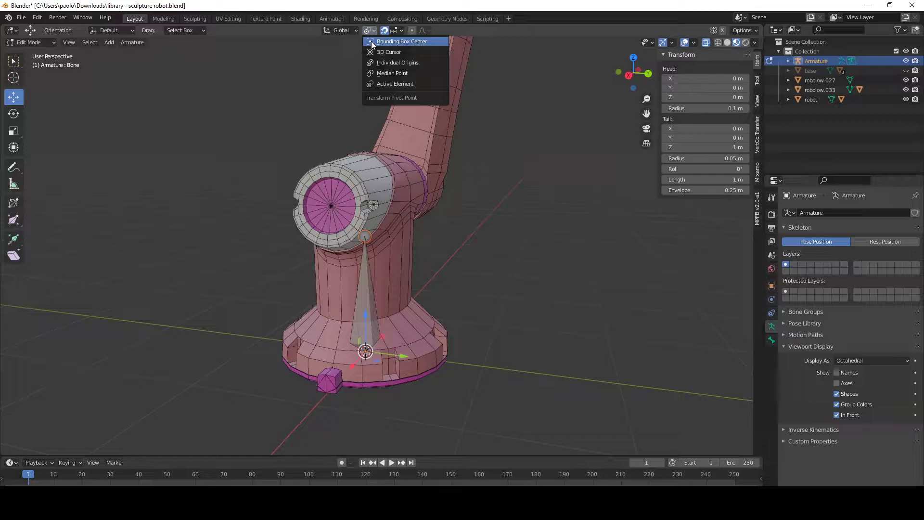
left_click(371, 42)
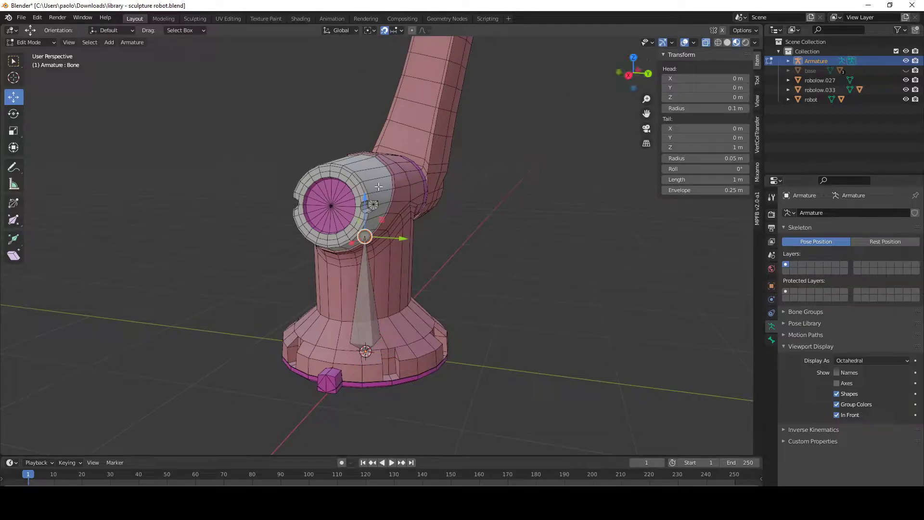
- Select the whole bone and its head in turn to check where the transform gizmo sits
left_click(367, 284)
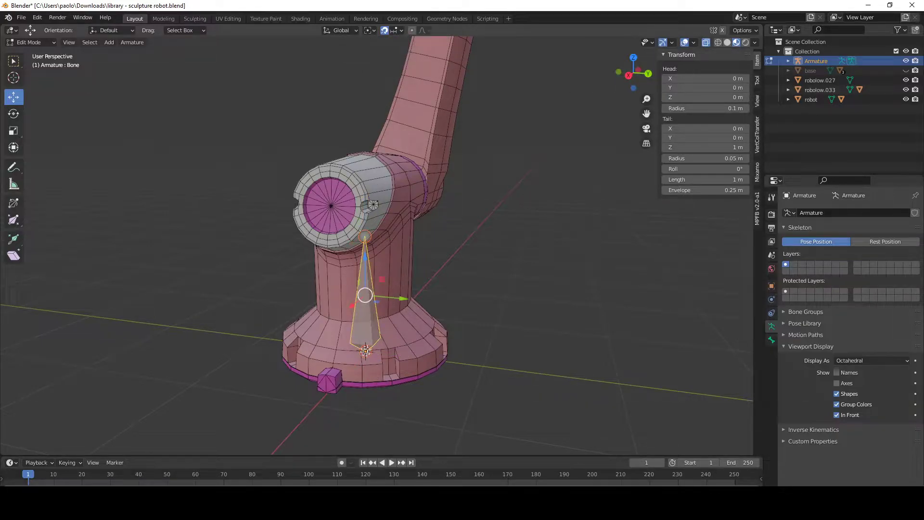
left_click(366, 350)
left_click(364, 290)
- In right orthographic view, raise the bone's tail along Z to the joint's centre, about 1.33 m high, using vertex snapping
left_click(363, 236)
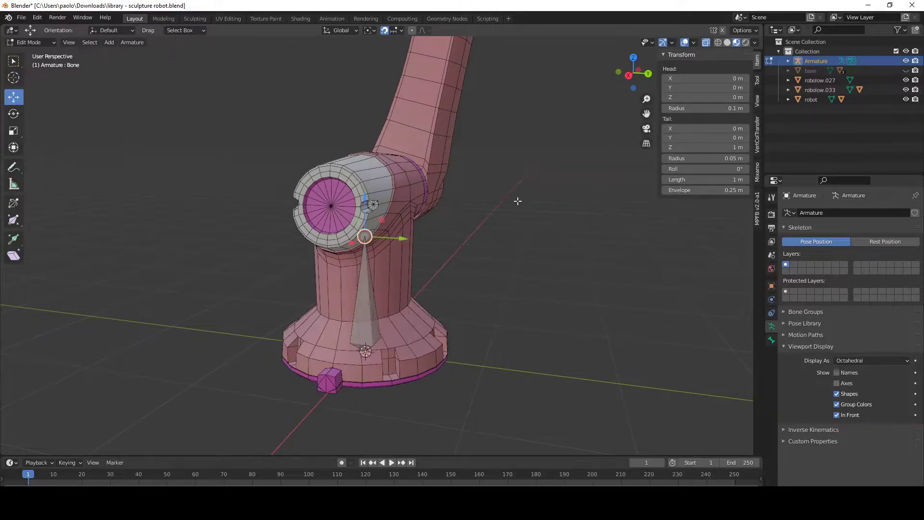
left_click(628, 75)
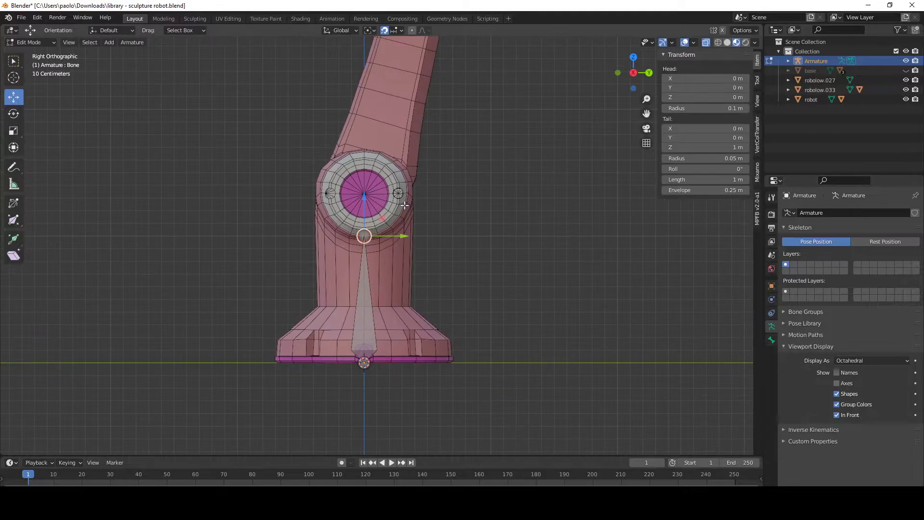
key("g")
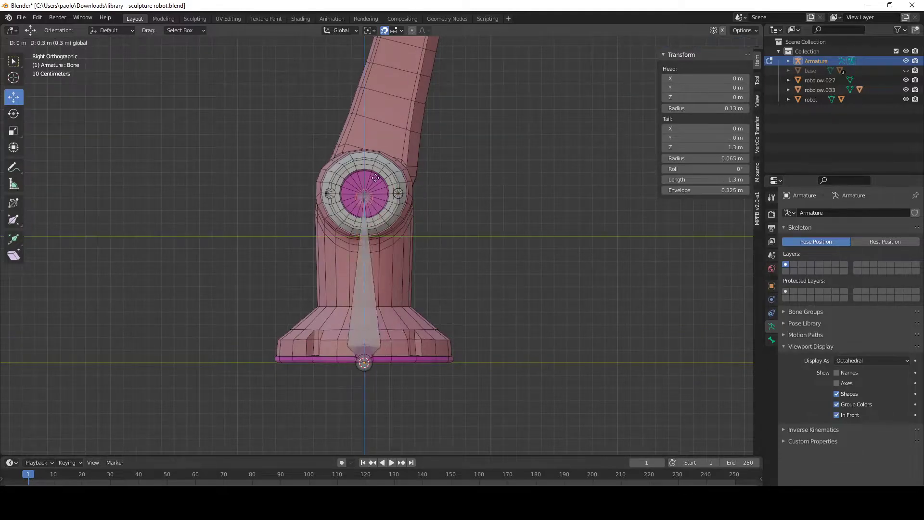
left_click(376, 192)
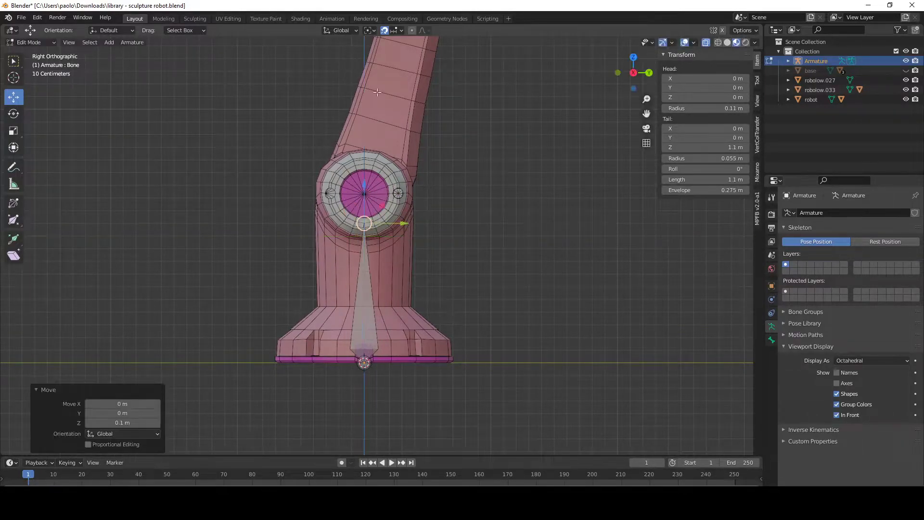
left_click(395, 30)
left_click(375, 65)
key("g")
key("z")
left_click(364, 193)
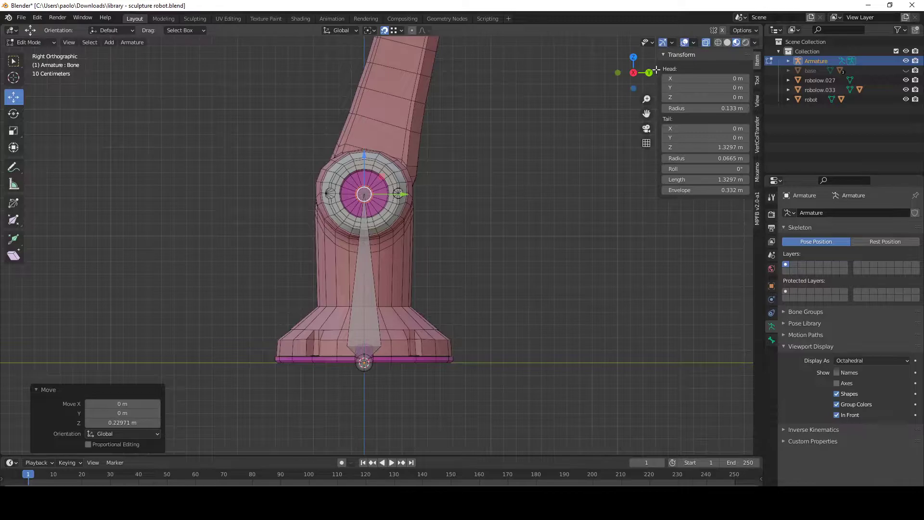
- In left orthographic view, snap the bone's tail to the joint's centre at Y -0.01868 m, Z 1.2823 m, and return to Object Mode
left_click(633, 73)
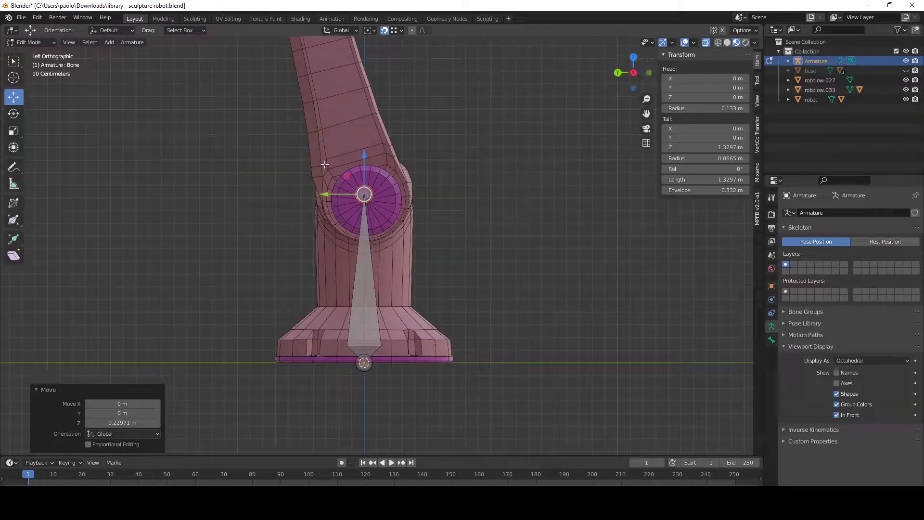
left_click(633, 73)
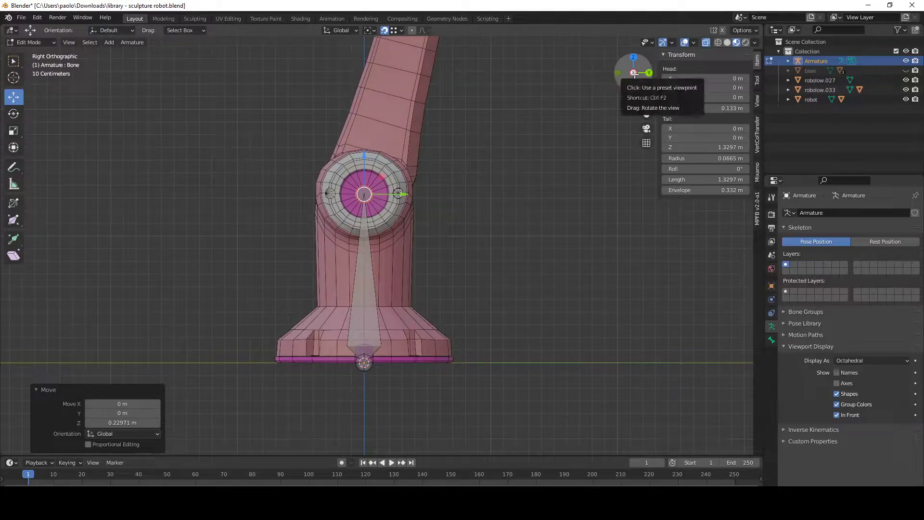
left_click(633, 72)
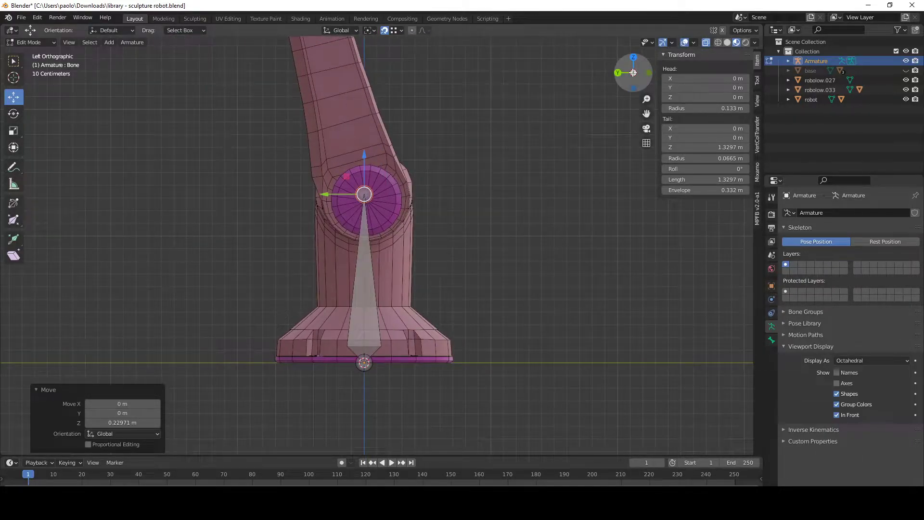
scroll(288, 176, "up", 3)
left_click_drag(336, 149, 358, 167)
scroll(371, 164, "down", 5)
key("Tab")
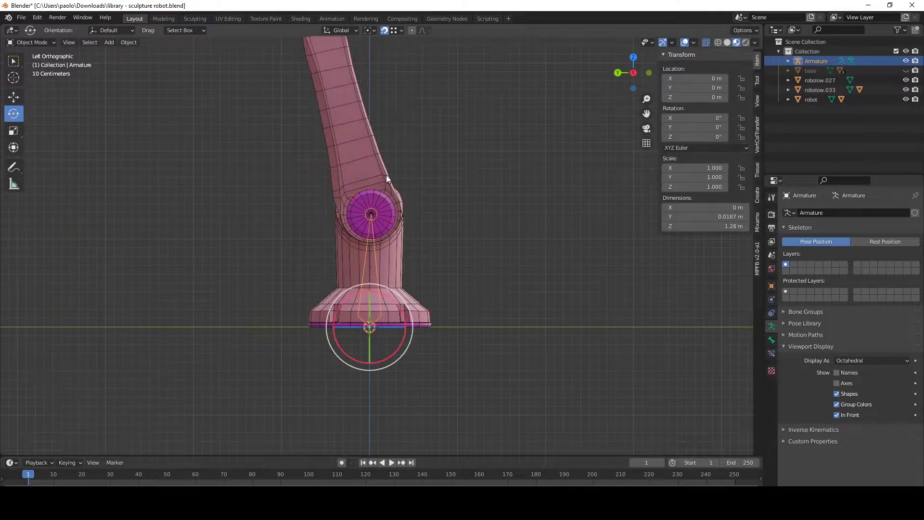
- Try rotating the lower arm segment about its joint, cancel the rotation and reselect the armature
left_click(386, 174)
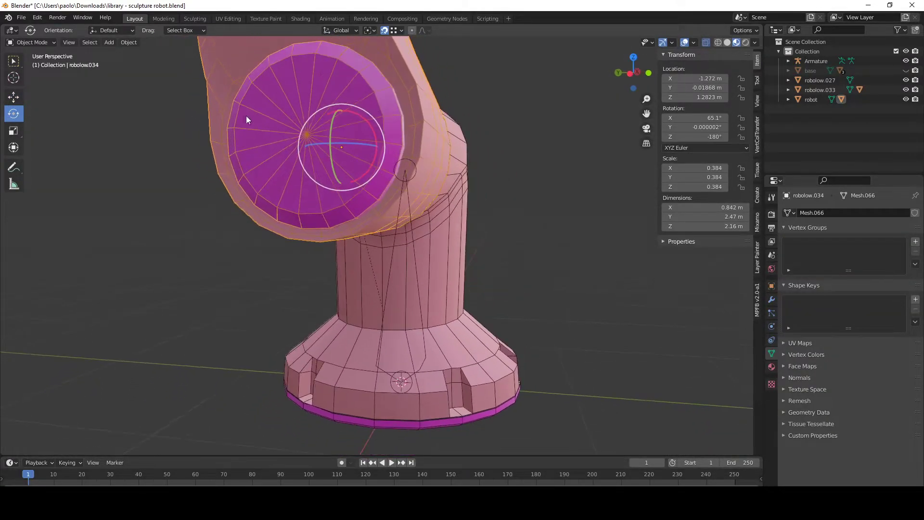
left_click_drag(372, 128, 423, 182)
right_click(423, 183)
left_click(420, 166)
left_click(417, 170)
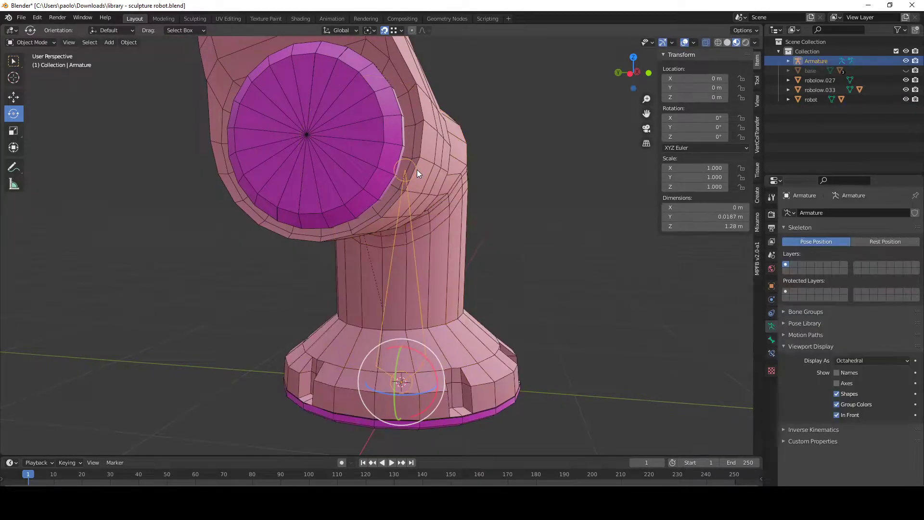
- In right orthographic view, extrude a second bone from the first bone's tail to the elbow joint's centre, at Y 0.61585 m, Z 3.5987 m
scroll(429, 223, "down", 6)
scroll(478, 227, "up", 5)
middle_click_drag(478, 238, 426, 250)
scroll(203, 215, "down", 3)
scroll(423, 255, "up", 3, "shift")
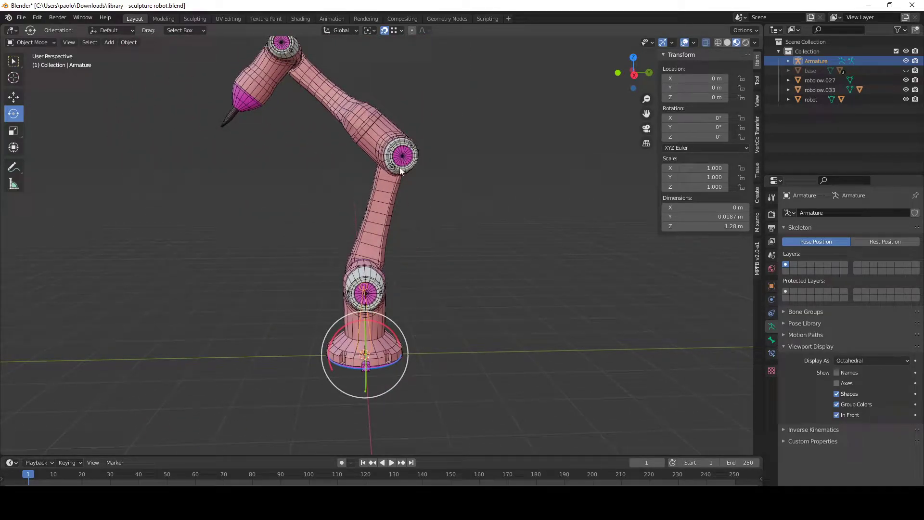
left_click(633, 73)
scroll(368, 282, "up", 5)
scroll(368, 295, "down", 2)
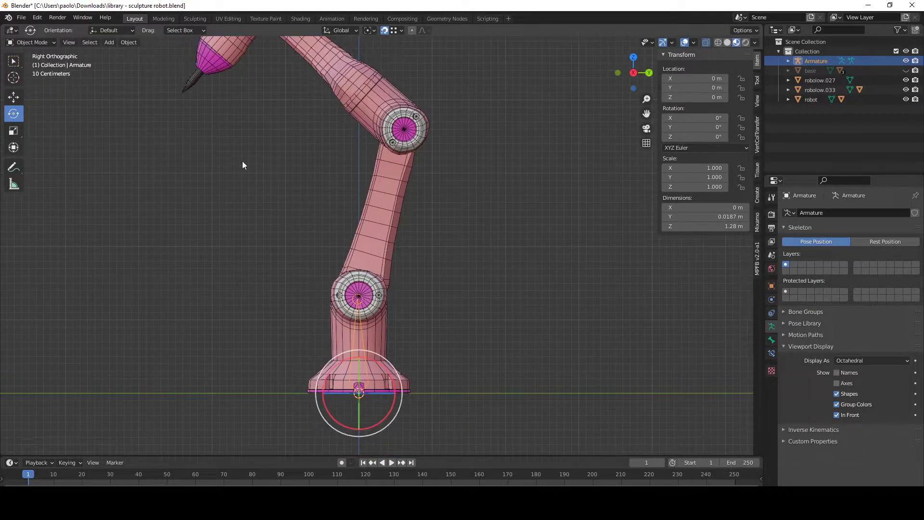
key("Tab")
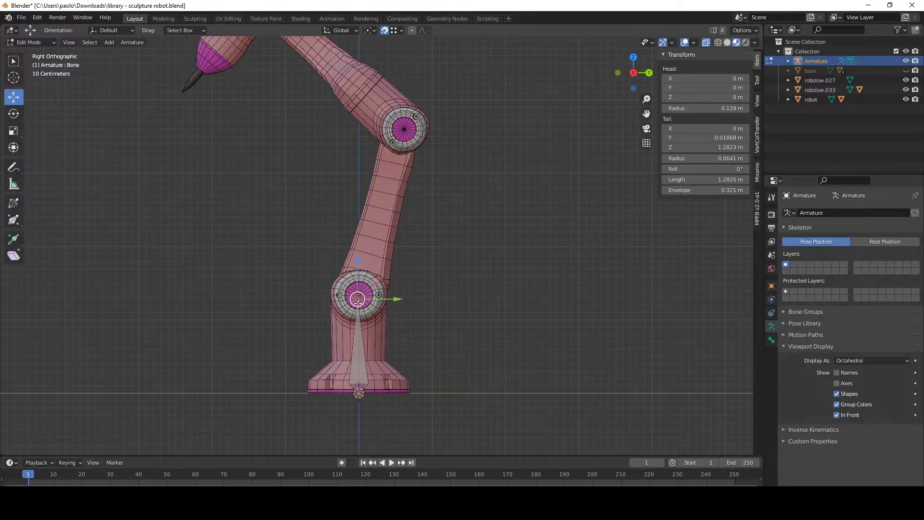
left_click(15, 241)
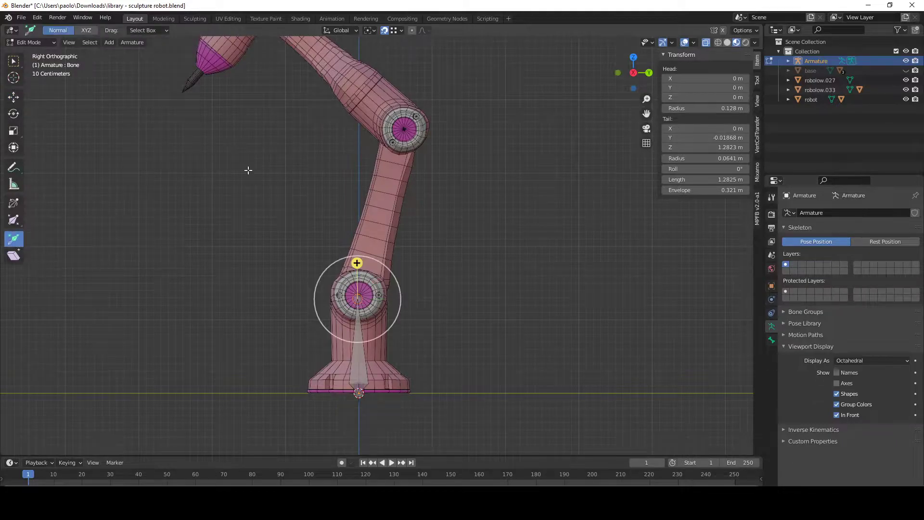
left_click_drag(355, 263, 406, 128)
key("shift+space")
key("g")
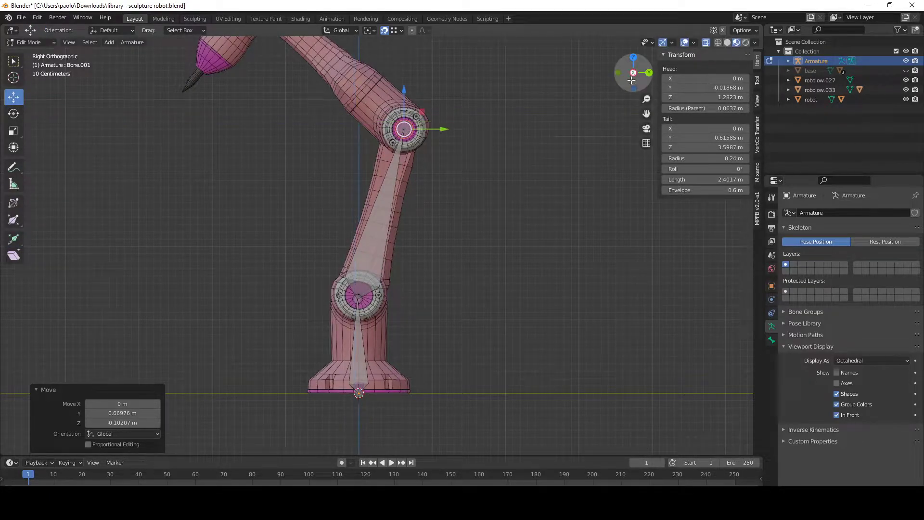
- In left orthographic view, nudge the second bone's tail to about Y 0.60054 m, Z 3.6127 m
key("ctrl+KP_3")
scroll(381, 143, "up", 1)
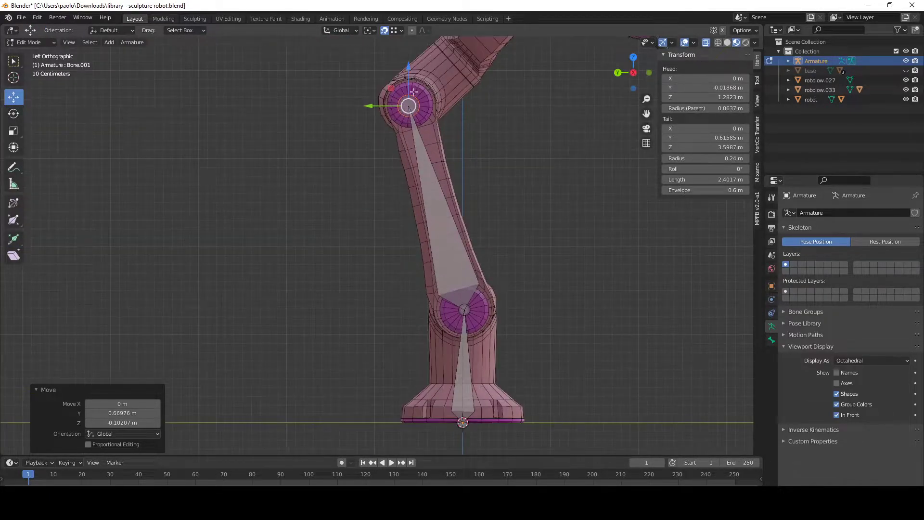
left_click_drag(409, 105, 410, 104)
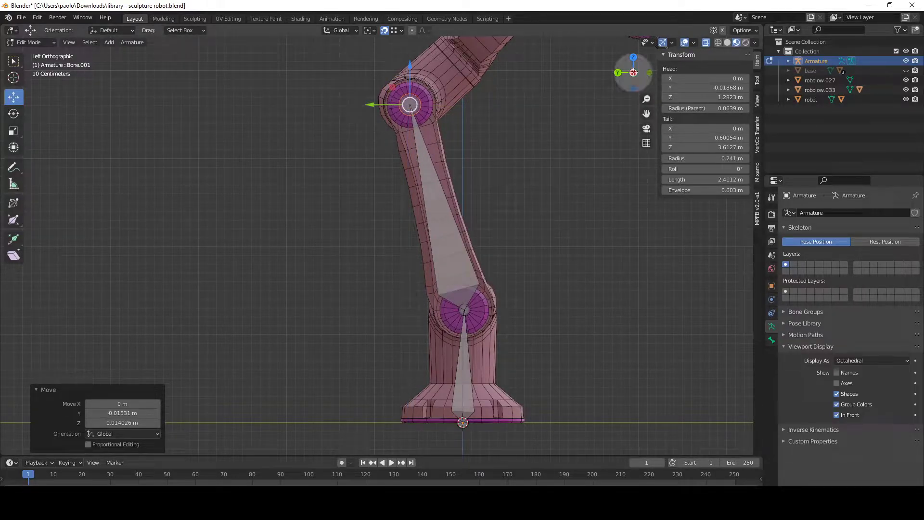
- In right orthographic view, snap the second bone's tail to the elbow joint's centre at Y 0.61585 m, Z 3.5987 m
left_click(634, 73)
scroll(420, 92, "up", 3)
middle_click_drag(420, 93, 349, 303, "shift")
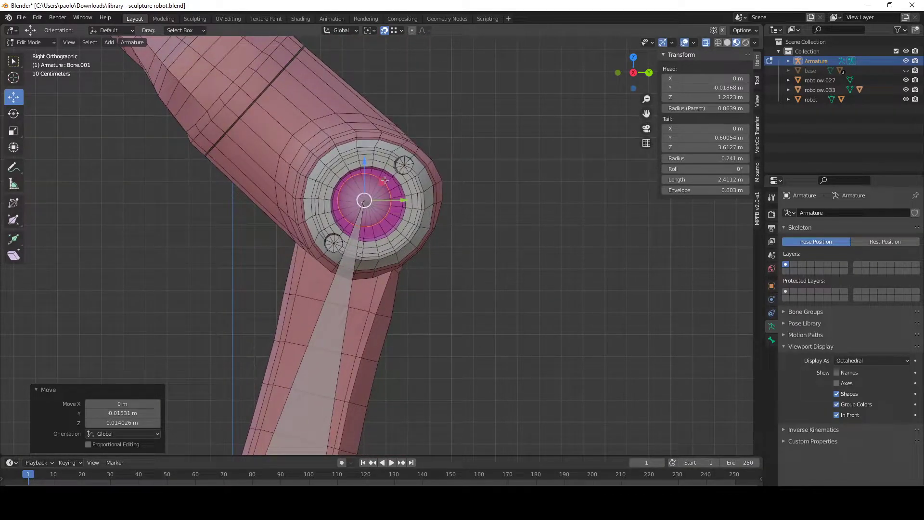
left_click_drag(380, 184, 368, 203)
scroll(355, 169, "down", 2)
- In Object Mode, try rotating the upper arm segment about the elbow by about 30 degrees and cancel the rotation
key("Tab")
left_click(335, 163)
scroll(335, 163, "down", 3)
scroll(382, 229, "up", 4)
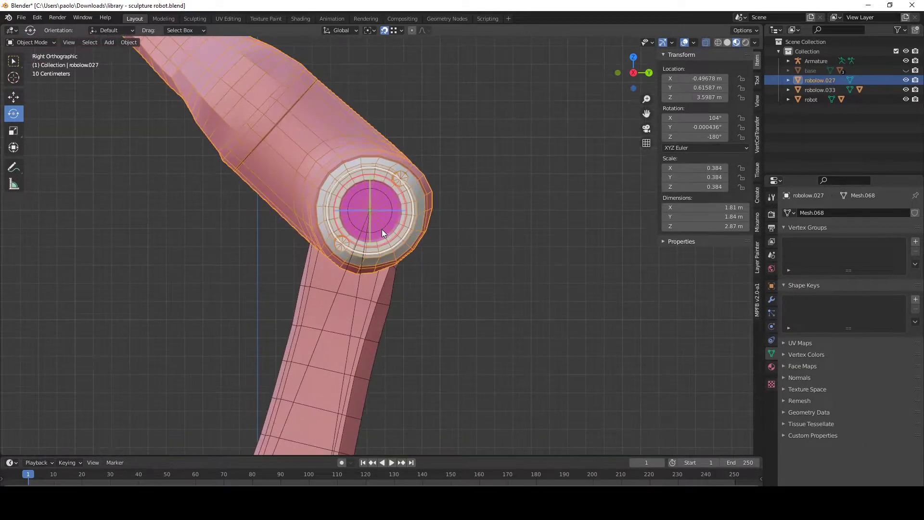
mouse_move(388, 181)
left_mouse_down()
mouse_move(399, 197)
mouse_move(397, 236)
mouse_move(382, 165)
mouse_move(378, 258)
mouse_move(371, 175)
left_mouse_up()
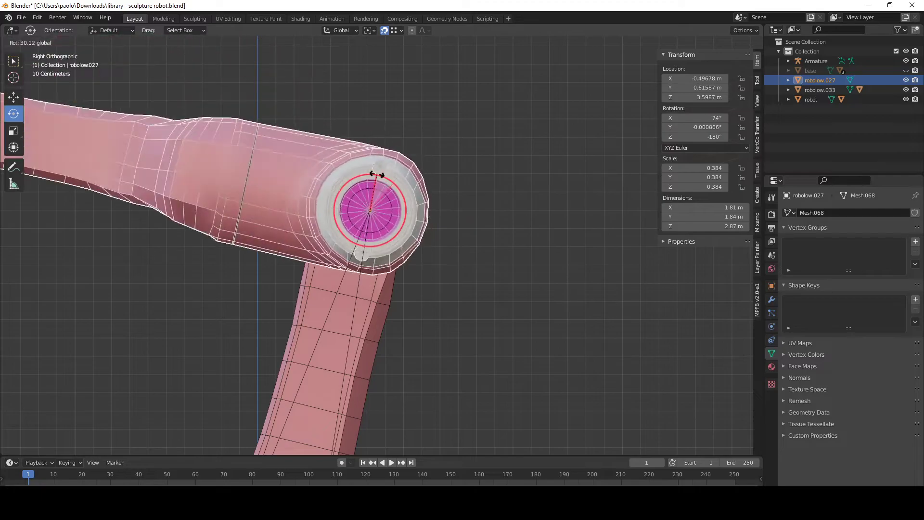
key("Escape")
- Select the armature and inspect from several angles how its two bones line up with the joints and the sideways-offset arm segment
scroll(478, 277, "down", 5)
middle_click_drag(477, 277, 400, 276)
scroll(400, 275, "down", 3)
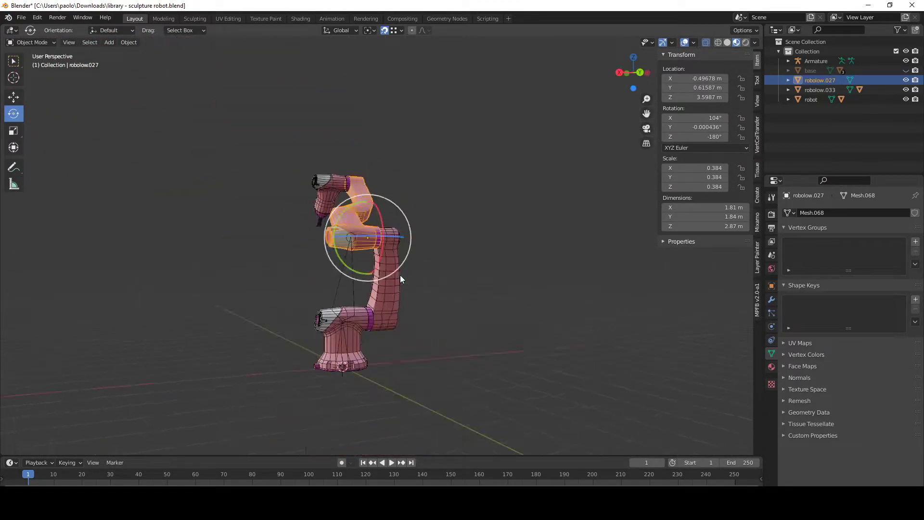
scroll(440, 225, "up", 2)
scroll(440, 224, "up", 2)
middle_click_drag(440, 224, 527, 235)
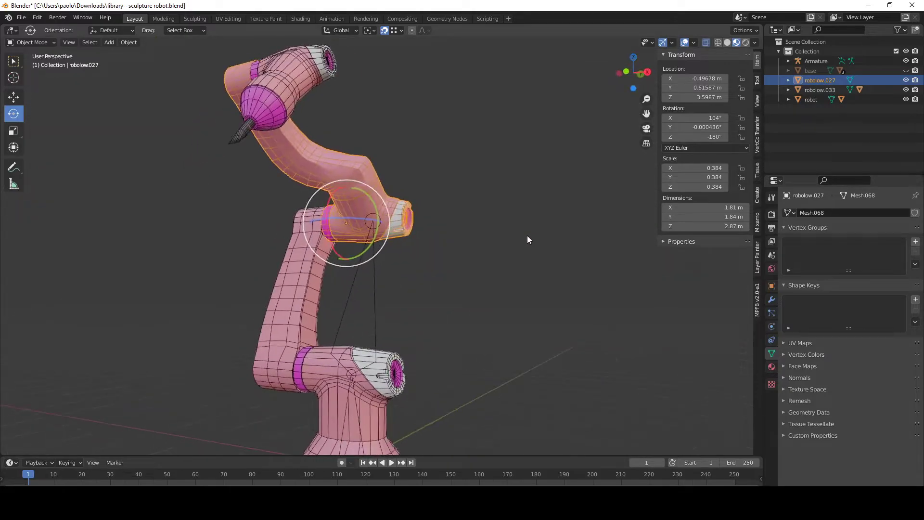
left_click(374, 296)
middle_click_drag(372, 305, 449, 296)
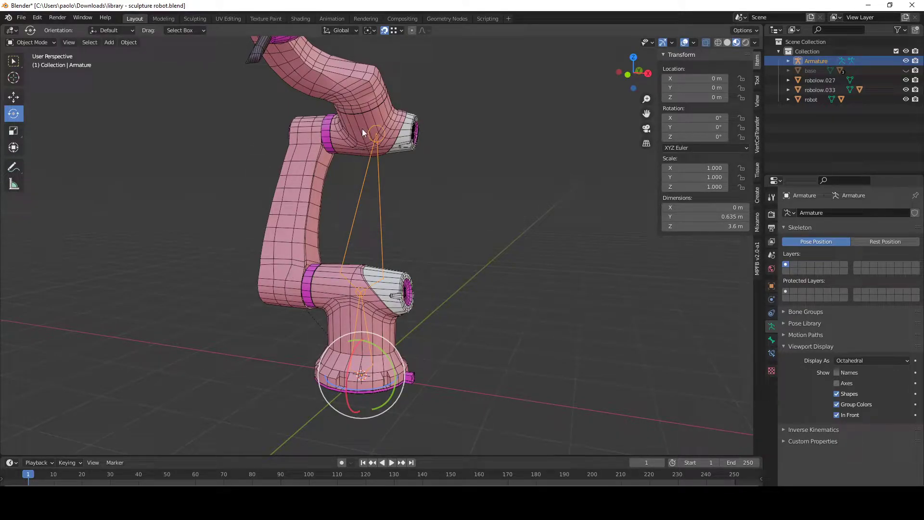
mouse_move(378, 157)
middle_mouse_down()
mouse_move(408, 210)
mouse_move(388, 145)
middle_mouse_up()
scroll(388, 145, "up", 5)
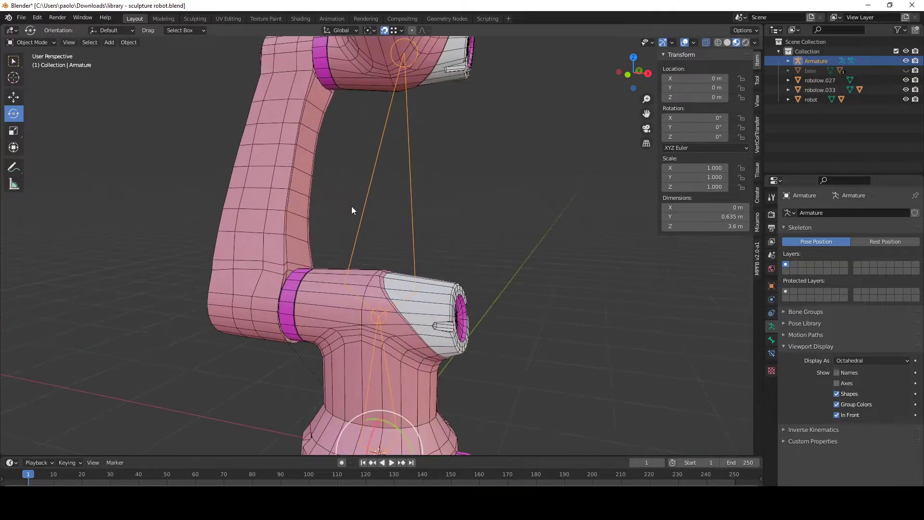
scroll(388, 215, "down", 4)
middle_click_drag(388, 215, 427, 320)
middle_click_drag(443, 152, 415, 292)
scroll(441, 206, "up", 3)
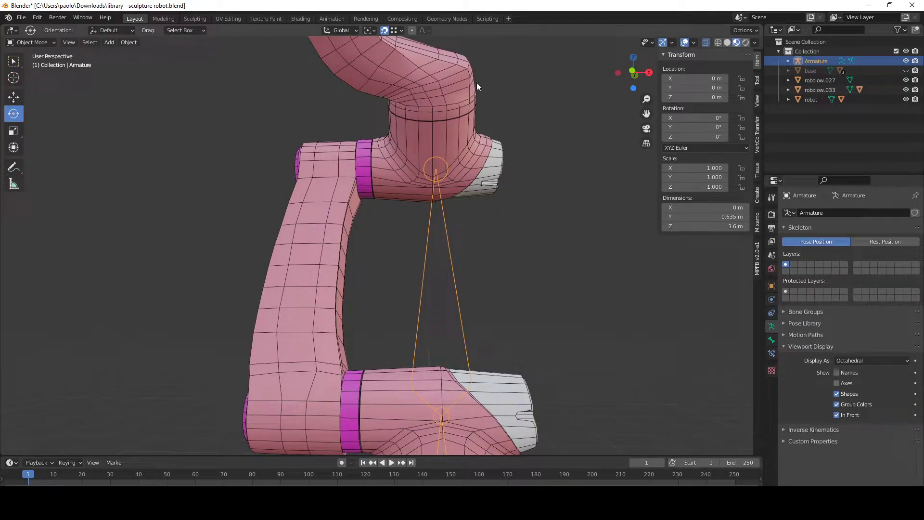
scroll(436, 213, "down", 6)
middle_click_drag(462, 253, 441, 268)
scroll(441, 267, "up", 5)
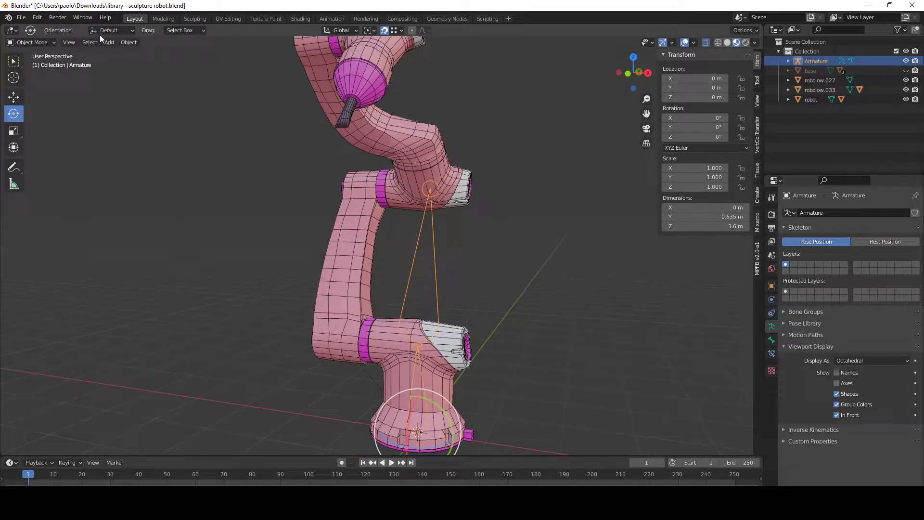
- Put the armature into Edit Mode and add a single bone at the 3D cursor
left_click(50, 42)
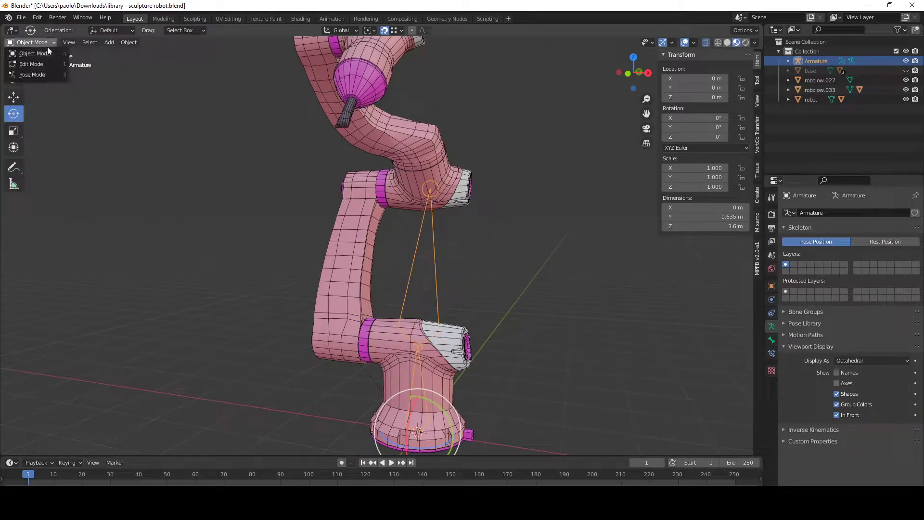
left_click(44, 63)
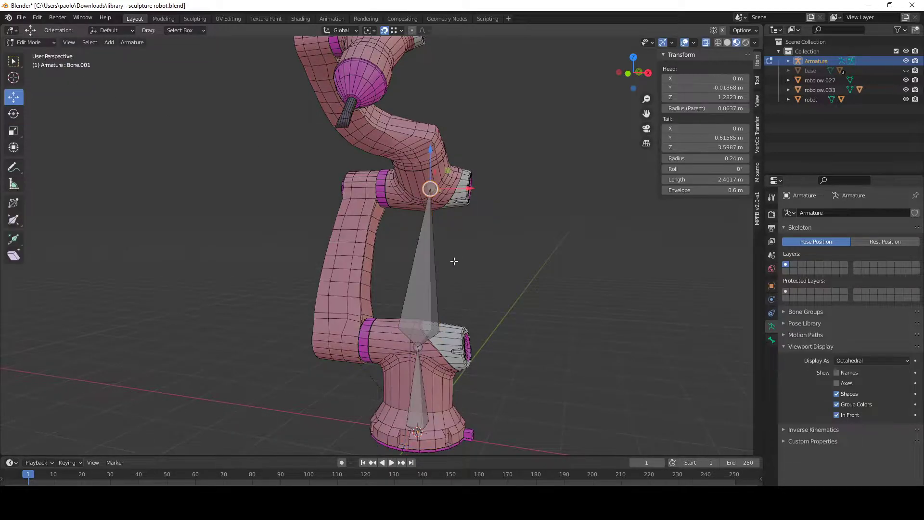
left_click(109, 42)
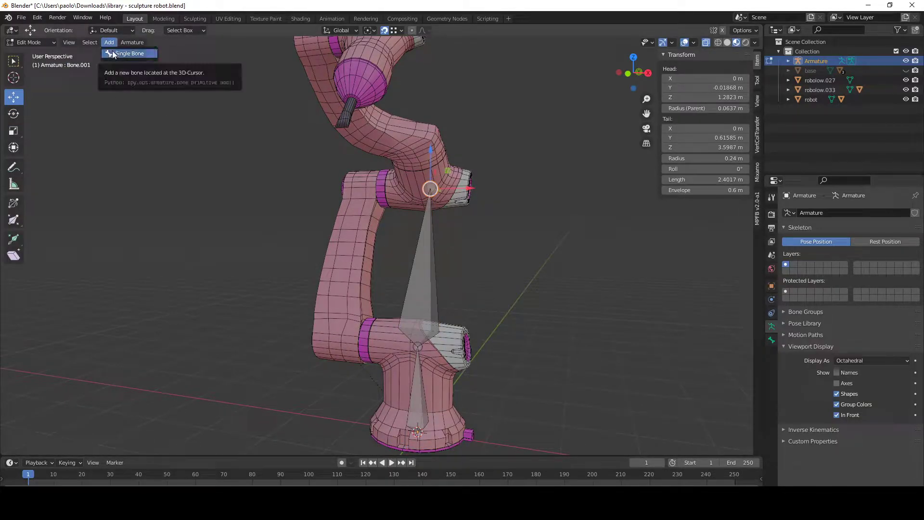
left_click(121, 54)
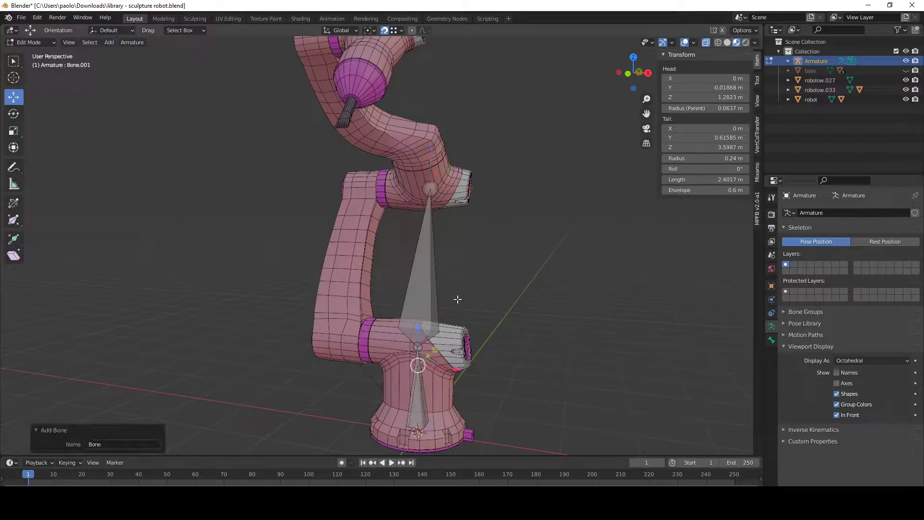
- Place the new bone inside the offset arm segment, head at X -1.0722 m, Z 1.3273 m and tail at X -0.94891 m, Z 3.6233 m
left_click(427, 422)
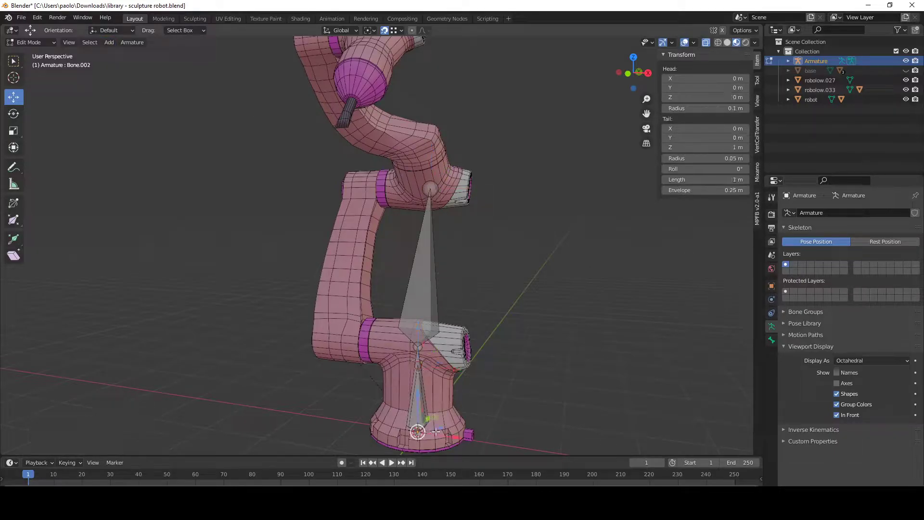
left_click_drag(435, 417, 369, 322)
left_click(419, 364)
left_click_drag(433, 350, 370, 187)
right_click(392, 281)
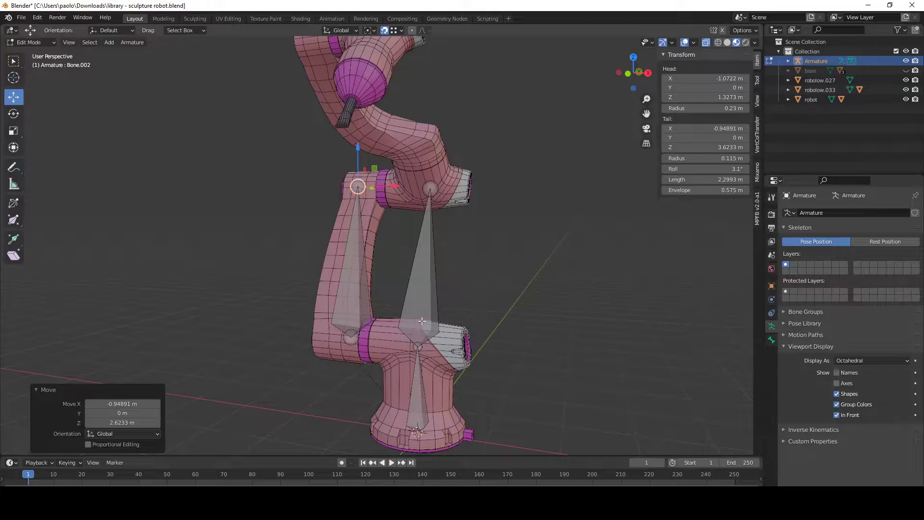
- Remove the separate bone from the offset arm segment and return to Object Mode
left_click(335, 269)
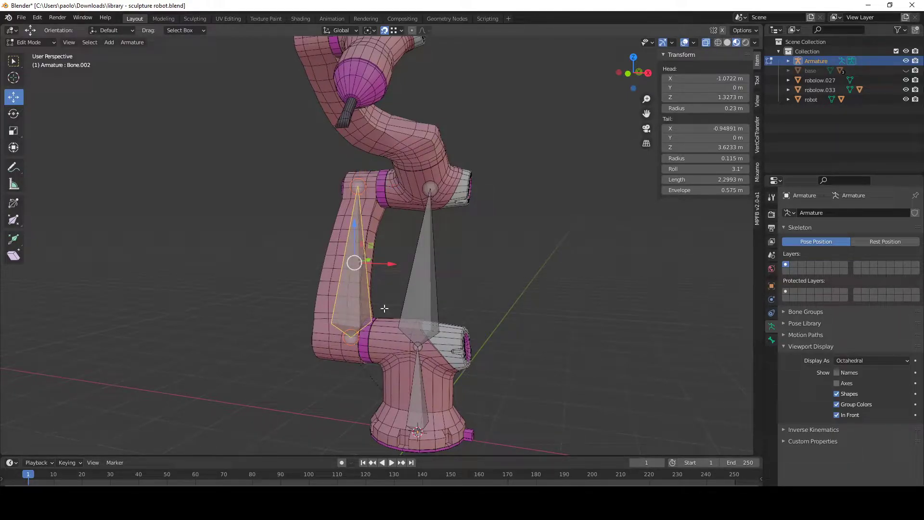
key("Tab")
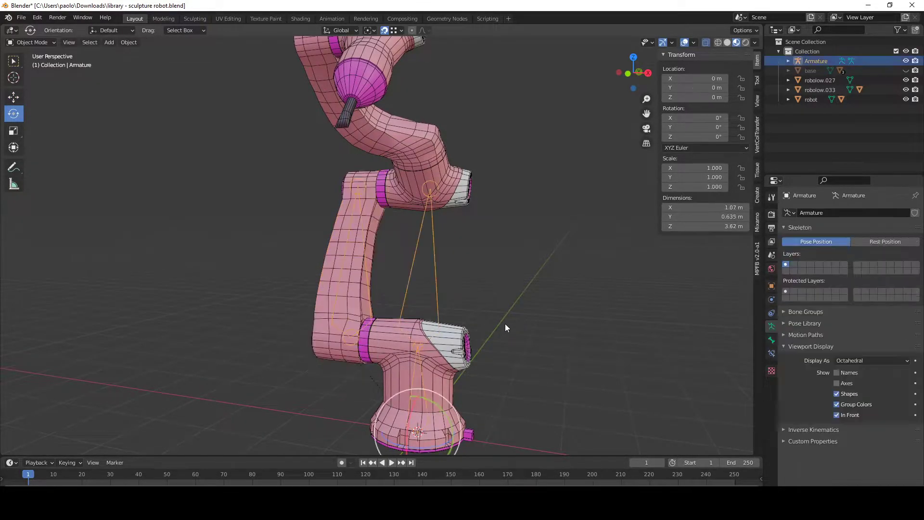
key("Tab")
key("[")
key("]")
key("Tab")
- Examine the elbow and the second bone's path against the lower arm segment from the side and the front
middle_click_drag(581, 282, 489, 272)
scroll(488, 272, "up", 3)
scroll(488, 271, "down", 3)
middle_click_drag(458, 336, 412, 301)
key("KP_Decimal")
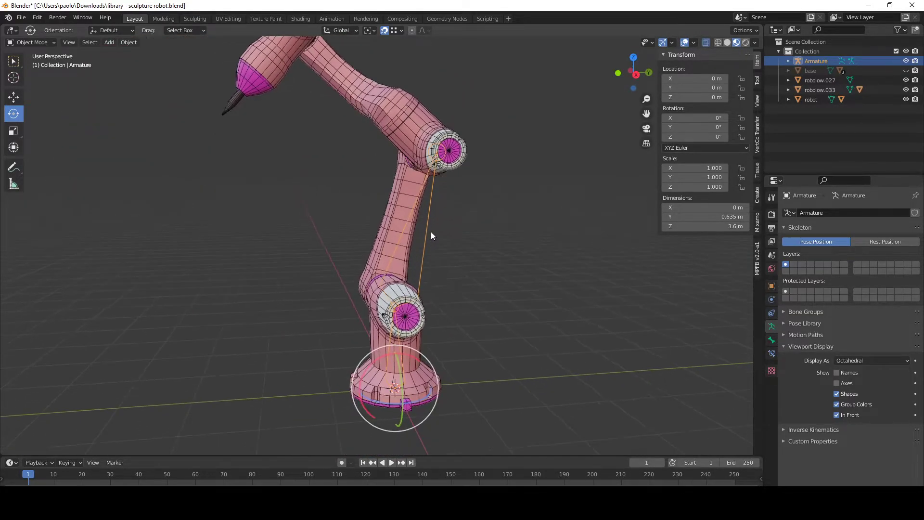
scroll(425, 182, "up", 3)
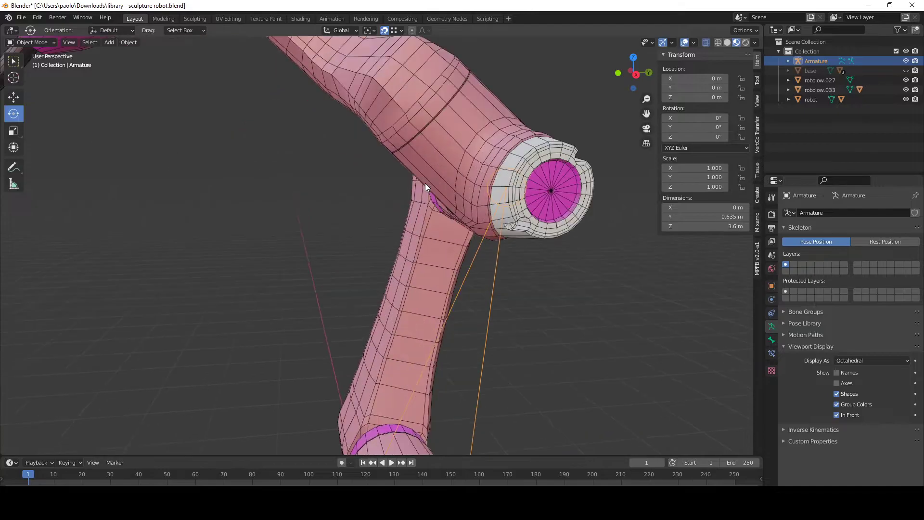
scroll(450, 190, "down", 6)
middle_click_drag(450, 189, 450, 297)
scroll(448, 279, "up", 3)
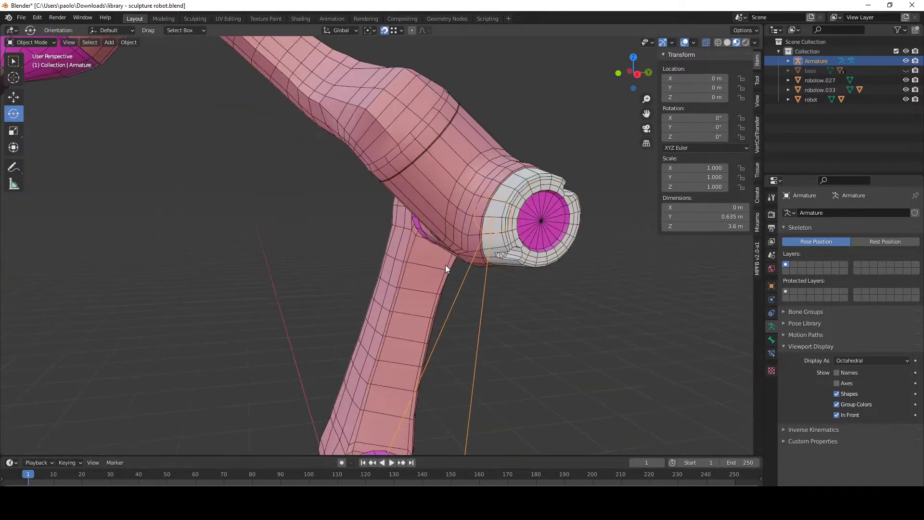
scroll(446, 264, "down", 5)
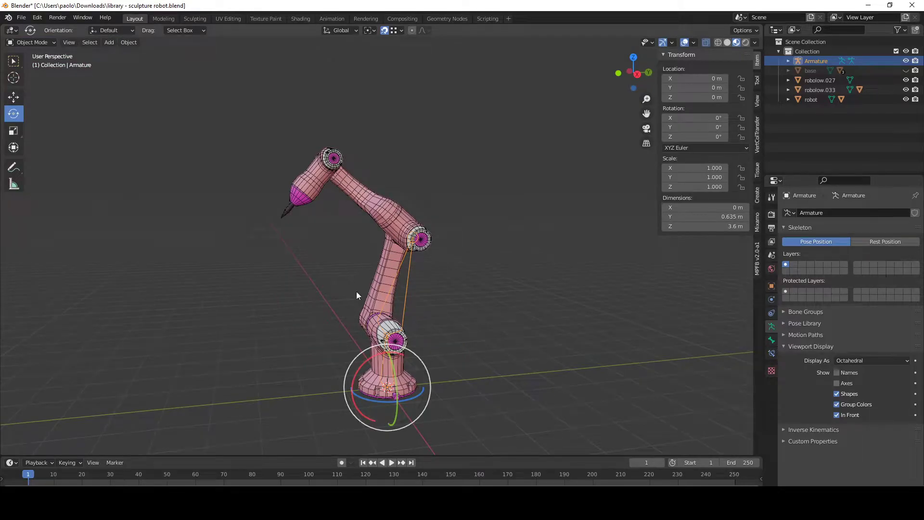
middle_click_drag(372, 328, 446, 293)
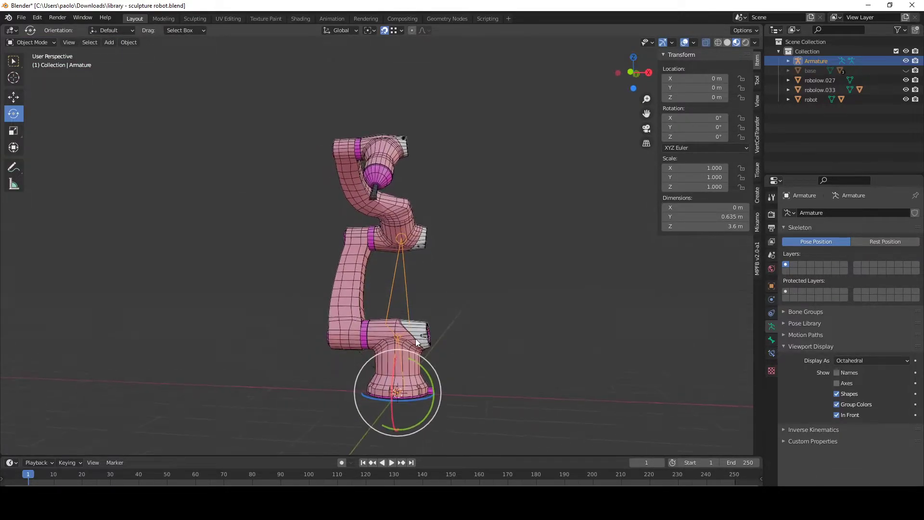
- Examine the upper arm segment and the joints at its two ends from the right, the left and the front
scroll(414, 323, "up", 5)
scroll(337, 153, "down", 5)
middle_click_drag(336, 154, 324, 242)
scroll(393, 208, "up", 4)
scroll(393, 224, "up", 4)
middle_click_drag(401, 268, 410, 286, "shift")
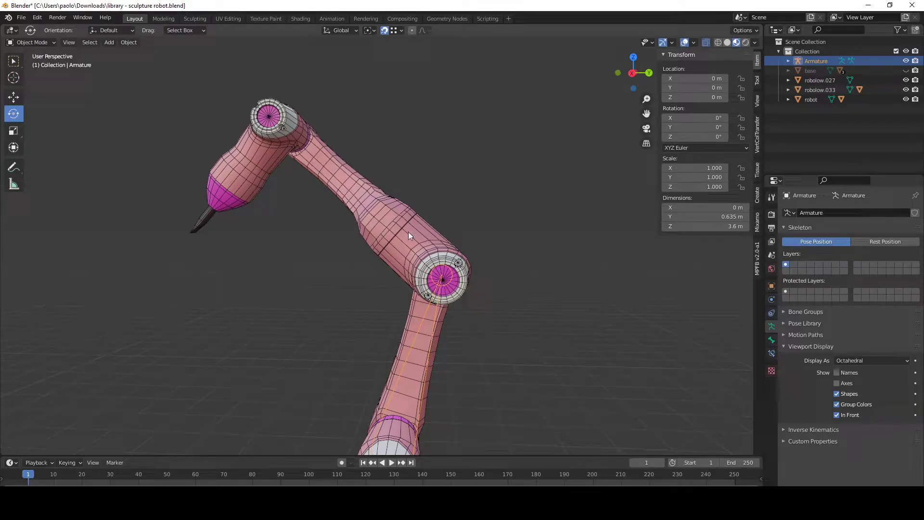
middle_click_drag(203, 115, 366, 226)
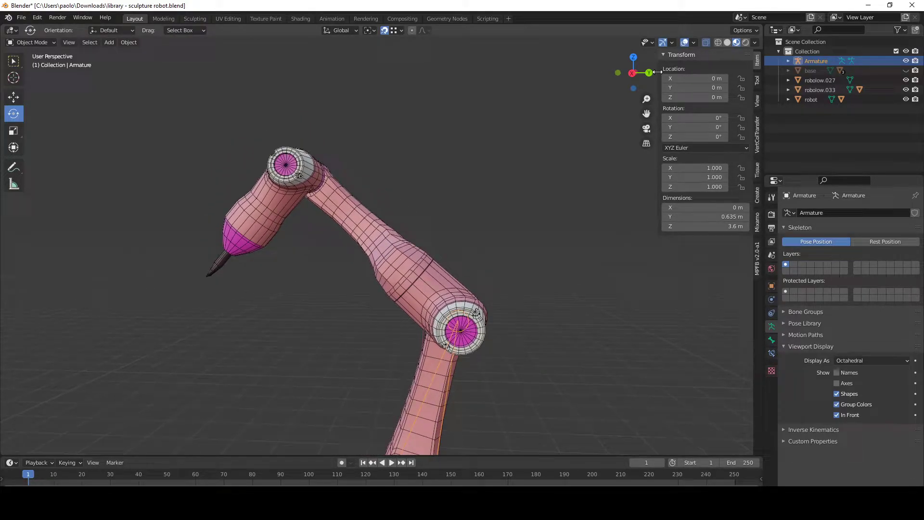
left_click(632, 72)
left_click(634, 72)
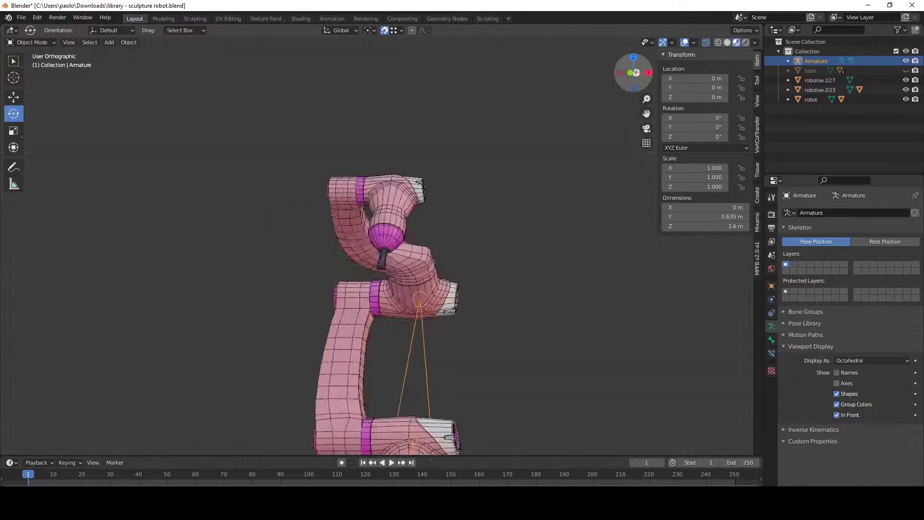
left_click(633, 72)
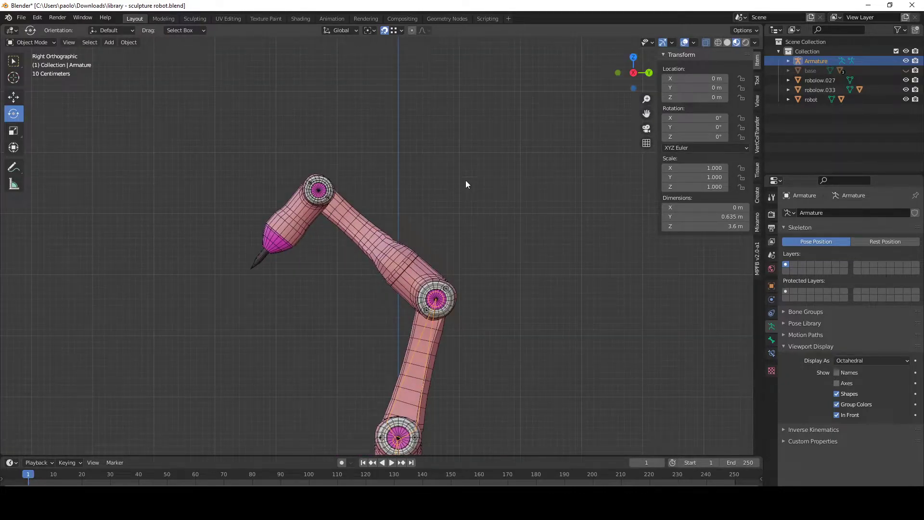
left_click(634, 73)
scroll(409, 177, "up", 4)
middle_click_drag(375, 177, 592, 152)
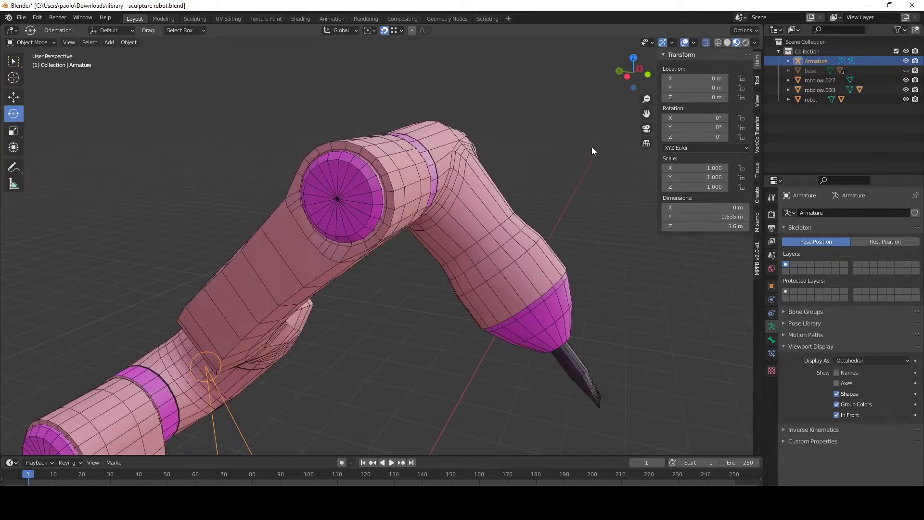
left_click(625, 74)
left_click(281, 311)
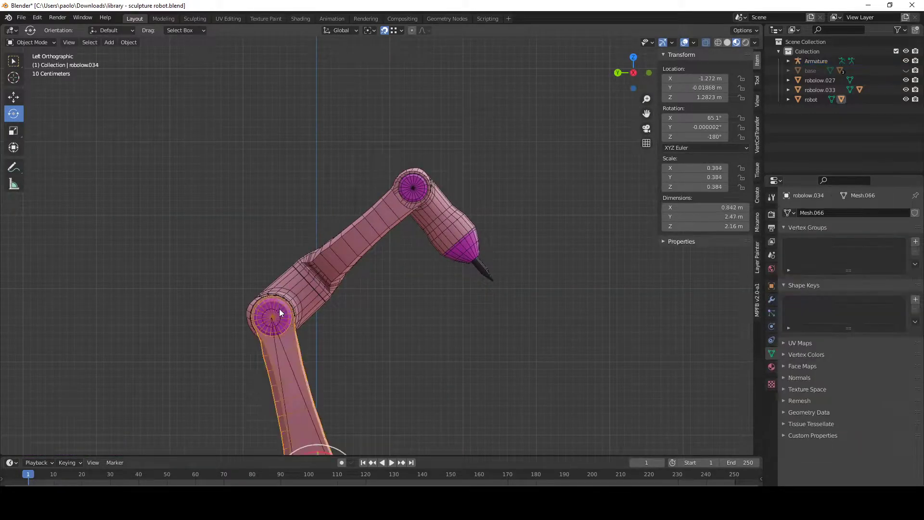
middle_click_drag(279, 308, 389, 210)
scroll(410, 325, "down", 3)
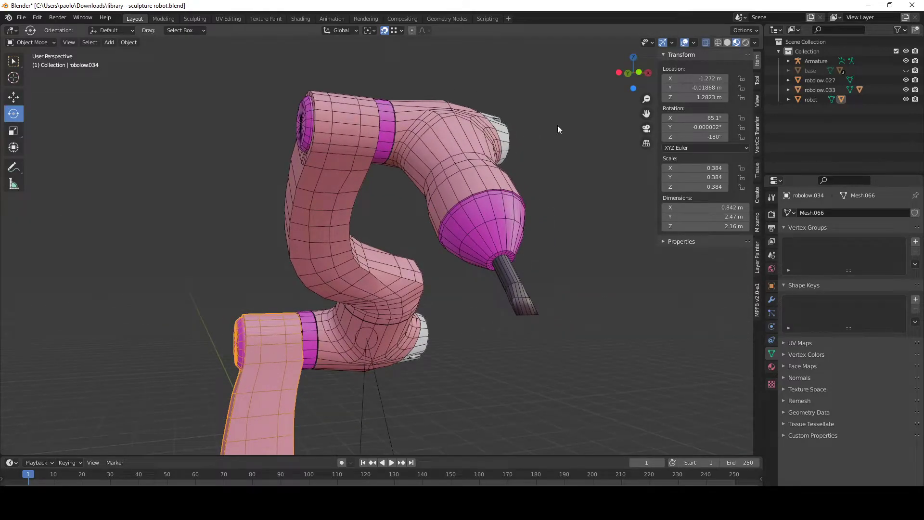
- In the armature's Edit Mode, extrude a third bone from the elbow to the upper joint's centre, tail at Y -1.3055 m, Z 5.3803 m
left_click(648, 72)
middle_click_drag(312, 257, 340, 213, "shift")
scroll(343, 219, "up", 2)
left_click(363, 238)
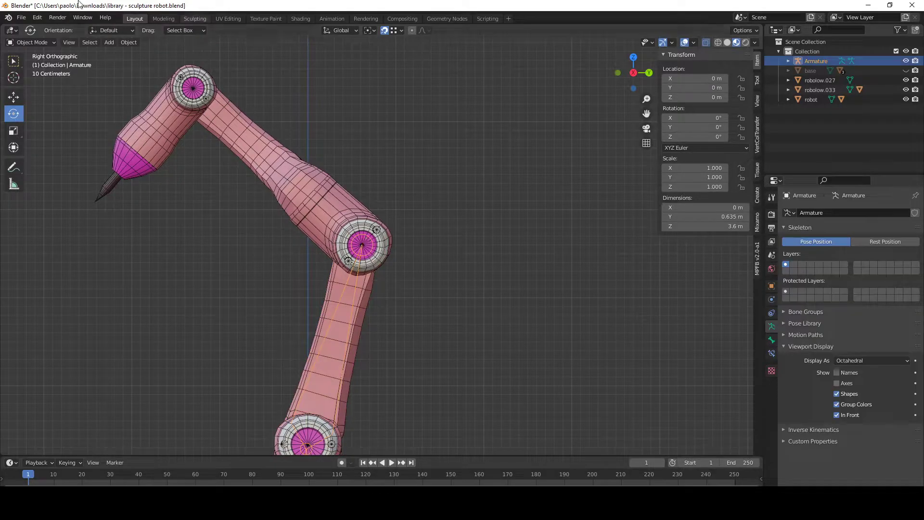
left_click(109, 43)
key("Escape")
key("Tab")
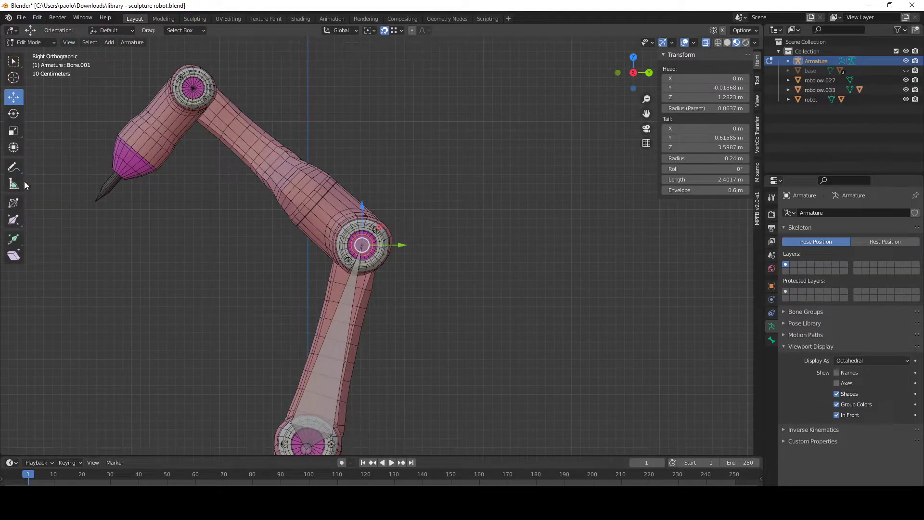
left_click(14, 239)
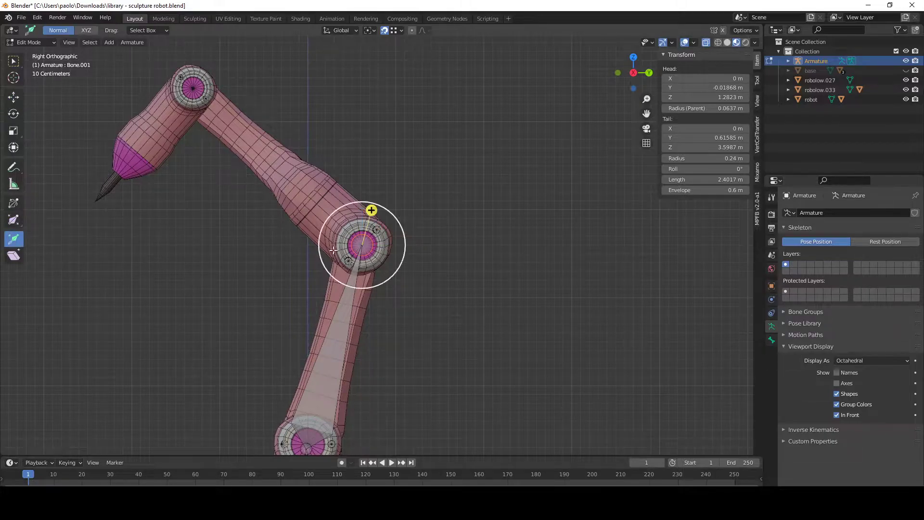
left_click_drag(370, 210, 205, 71)
- Examine the third bone's alignment with the upper arm segment and joint centres from the side and in perspective
middle_click_drag(204, 71, 220, 96)
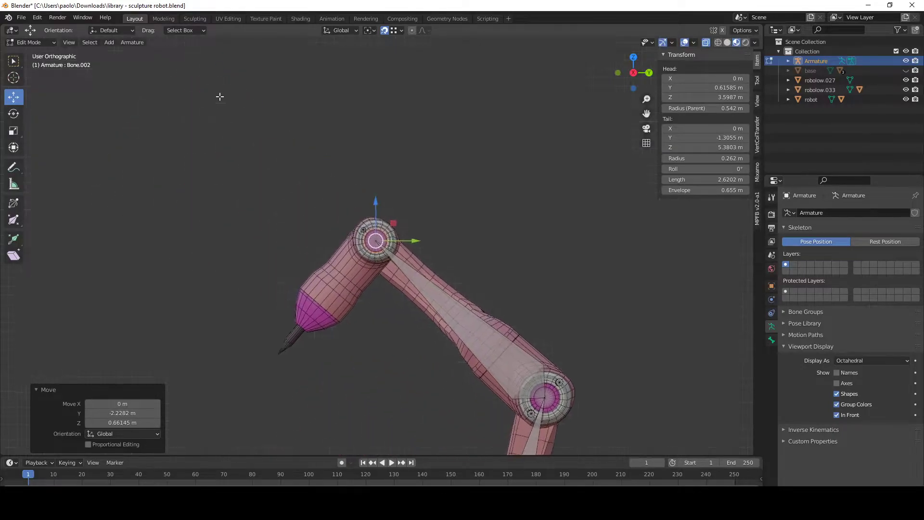
key("KP_3")
key("KP_Decimal")
scroll(424, 275, "down", 10)
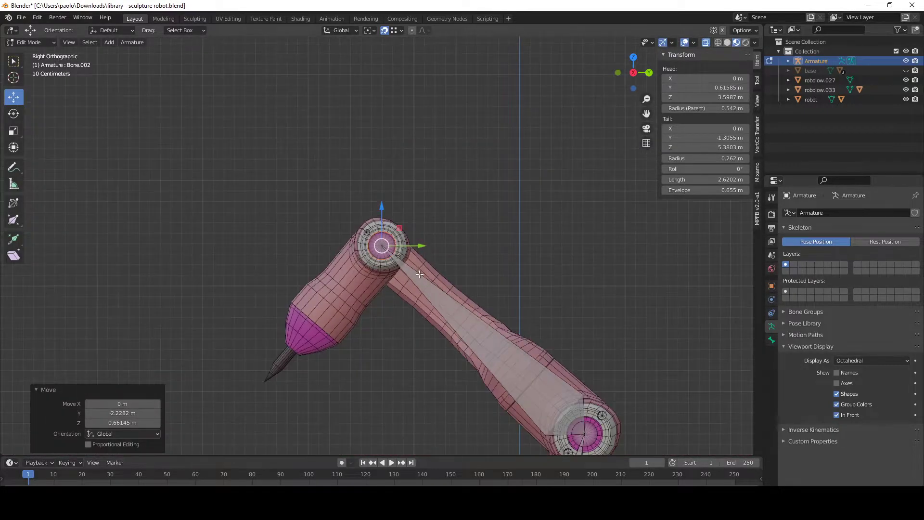
scroll(399, 221, "up", 1)
middle_click_drag(400, 222, 393, 155, "shift")
scroll(394, 154, "up", 2)
right_click(344, 221)
mouse_move(633, 73)
left_mouse_down()
mouse_move(621, 84)
mouse_move(632, 66)
left_mouse_up()
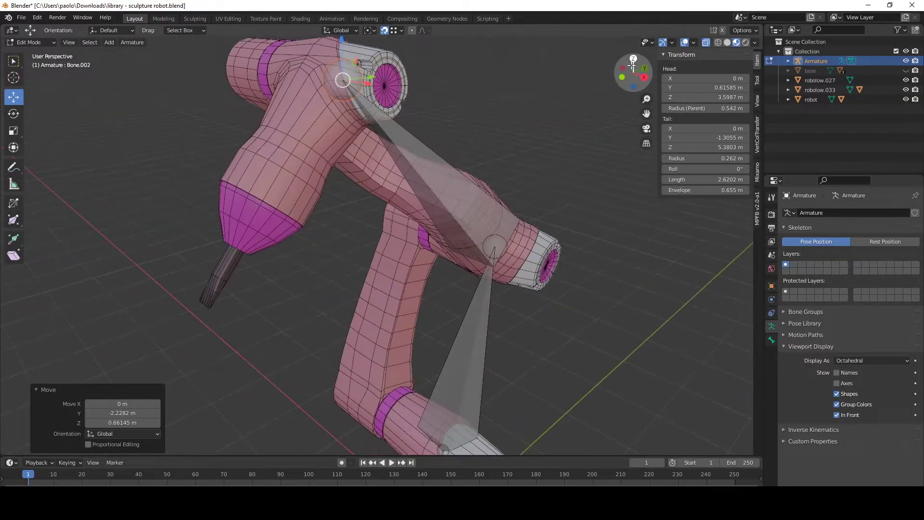
left_click(643, 77)
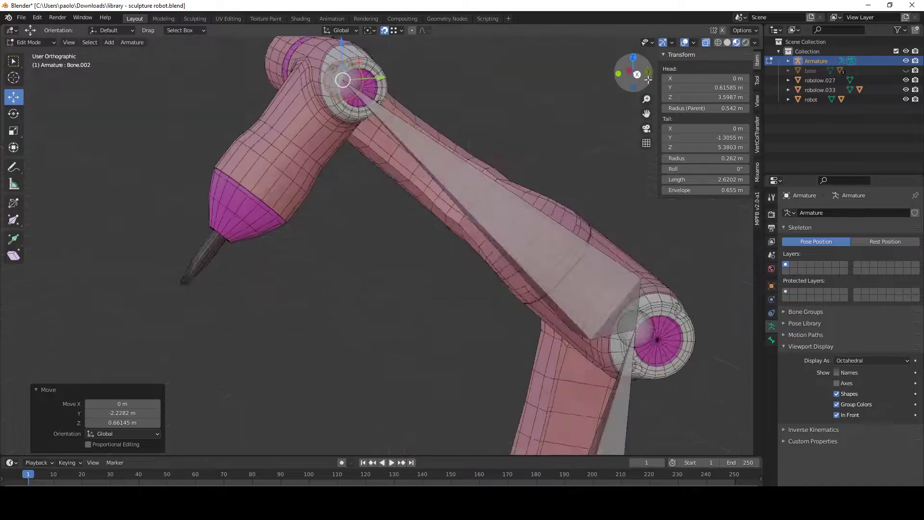
left_click(13, 219)
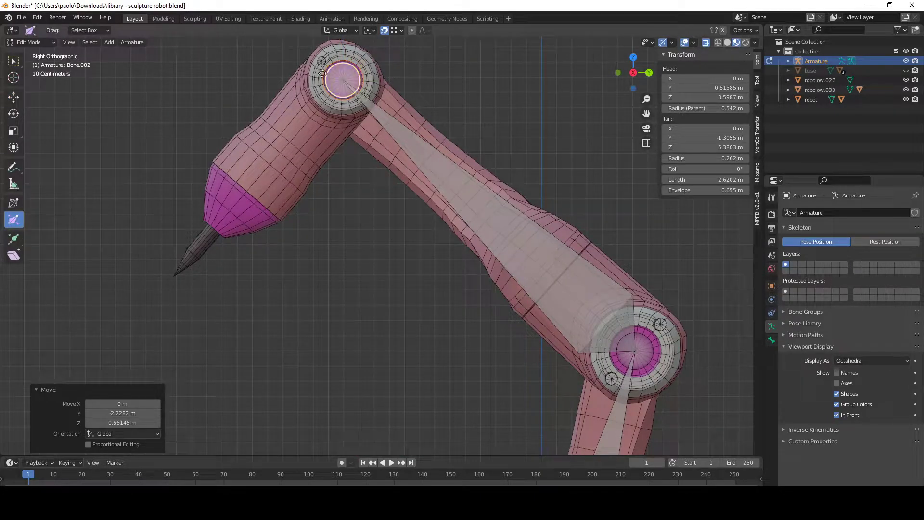
left_click(341, 89)
scroll(353, 67, "down", 4)
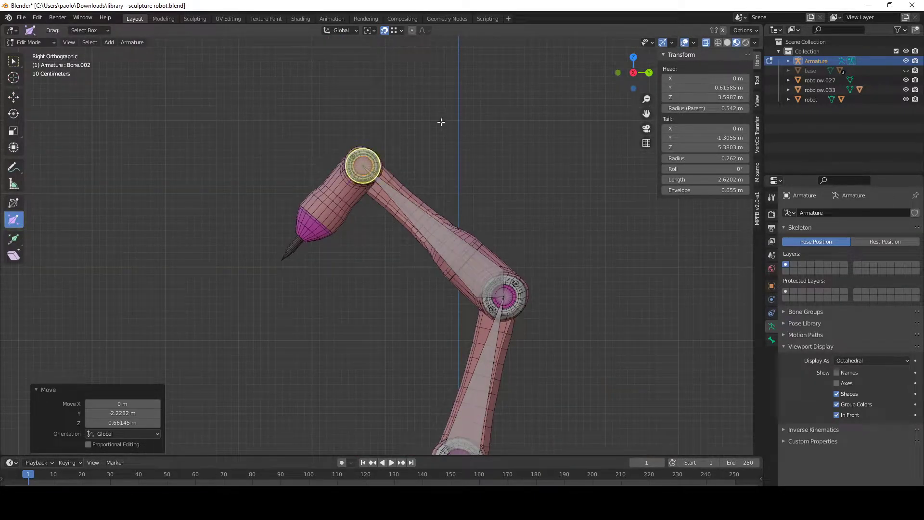
key("ctrl+z")
left_click(39, 17)
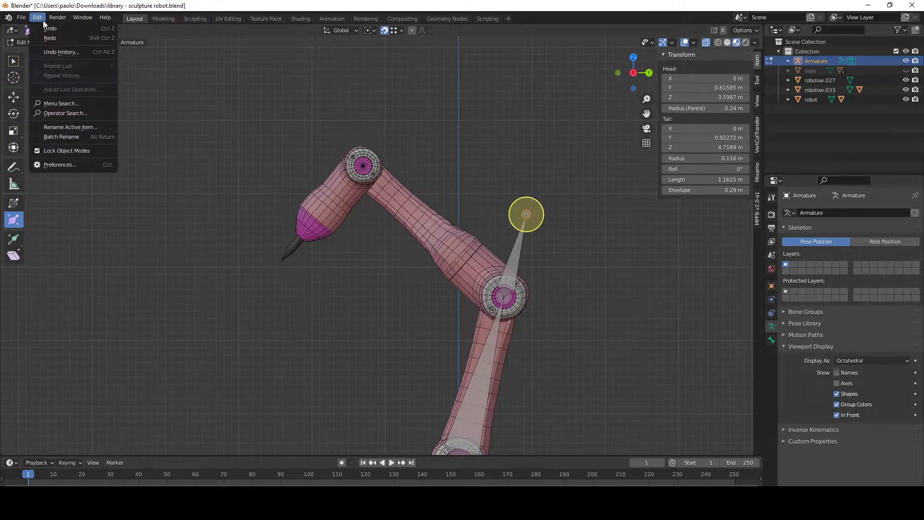
left_click(54, 38)
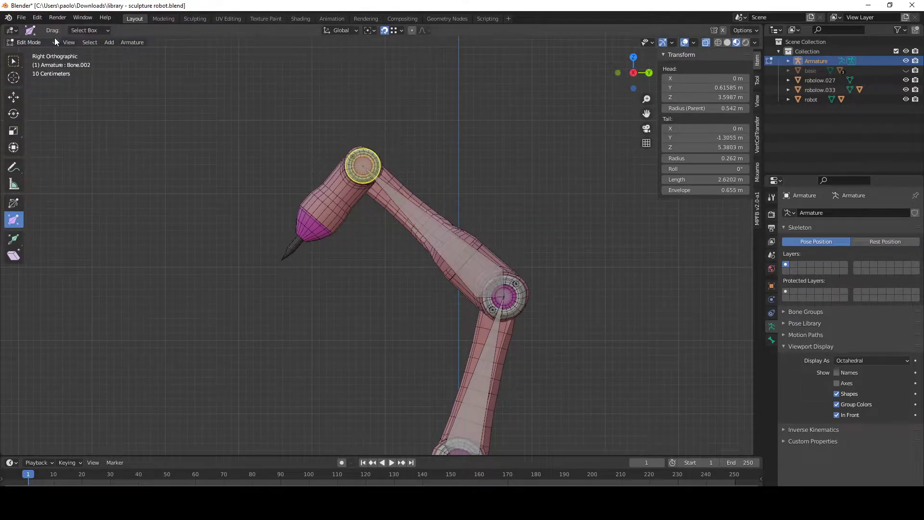
- Extrude a fourth bone from the upper joint into the tool head, tail at Y -1.9377 m, Z 4.6495 m, and return to Object Mode
left_click(13, 239)
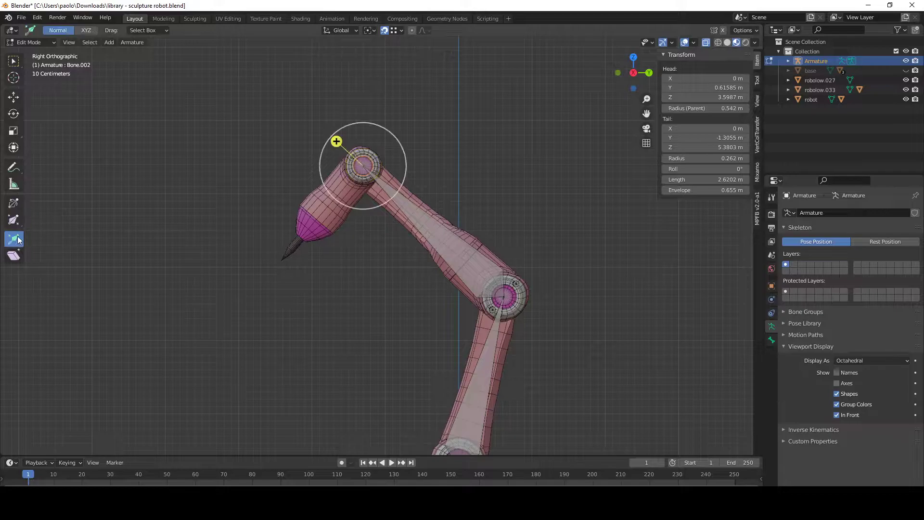
left_click_drag(336, 141, 319, 217)
key("shift+space")
key("g")
left_click(620, 72)
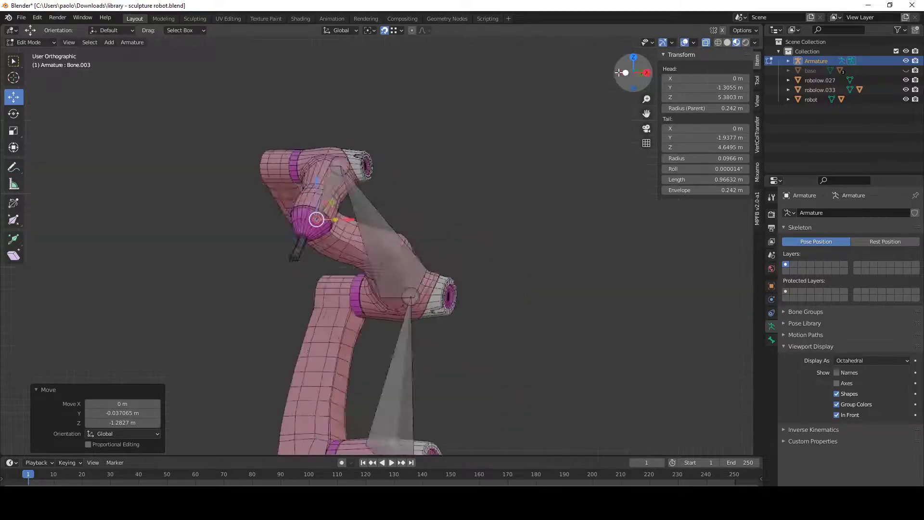
key("Tab")
- Examine how the complete bone chain runs past the arm segments, and check the upper arm and tool head meshes
middle_click_drag(437, 273, 428, 216)
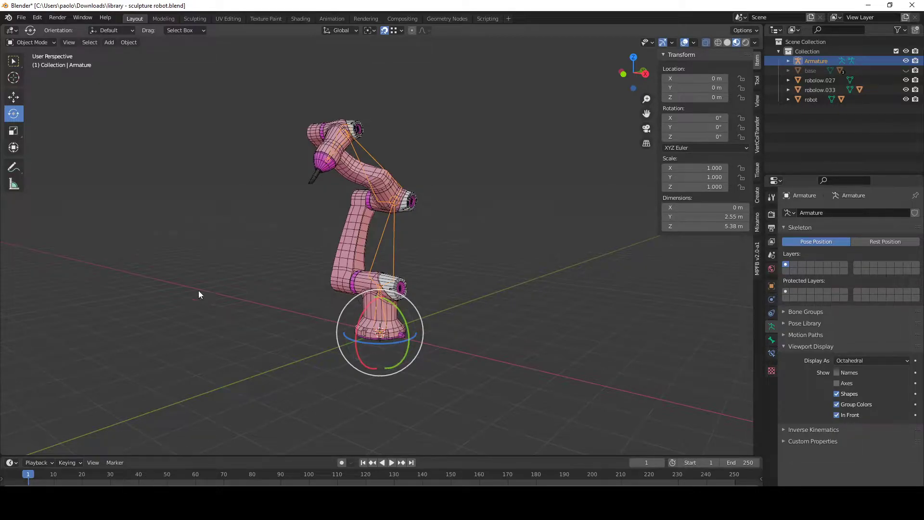
scroll(385, 206, "up", 5)
middle_click_drag(435, 217, 362, 174)
scroll(476, 240, "down", 4)
middle_click_drag(481, 250, 276, 390)
scroll(416, 200, "up", 5)
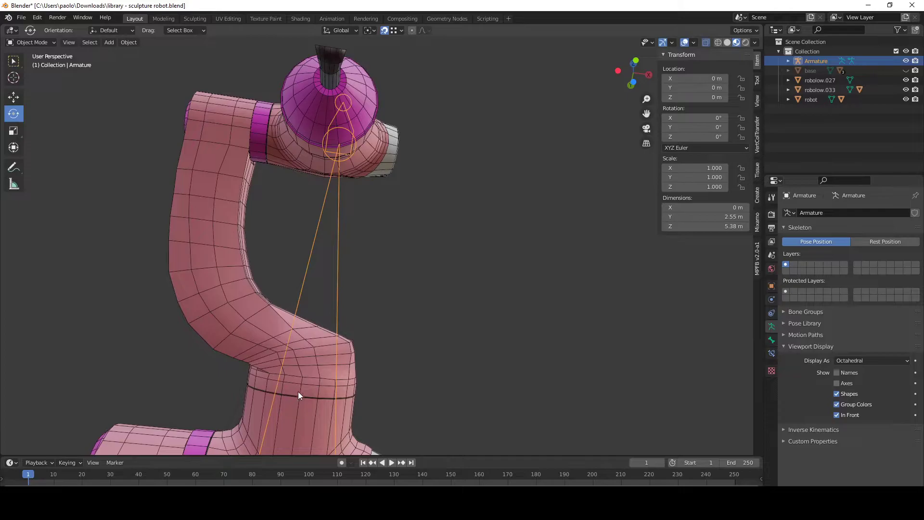
middle_click_drag(476, 339, 379, 369)
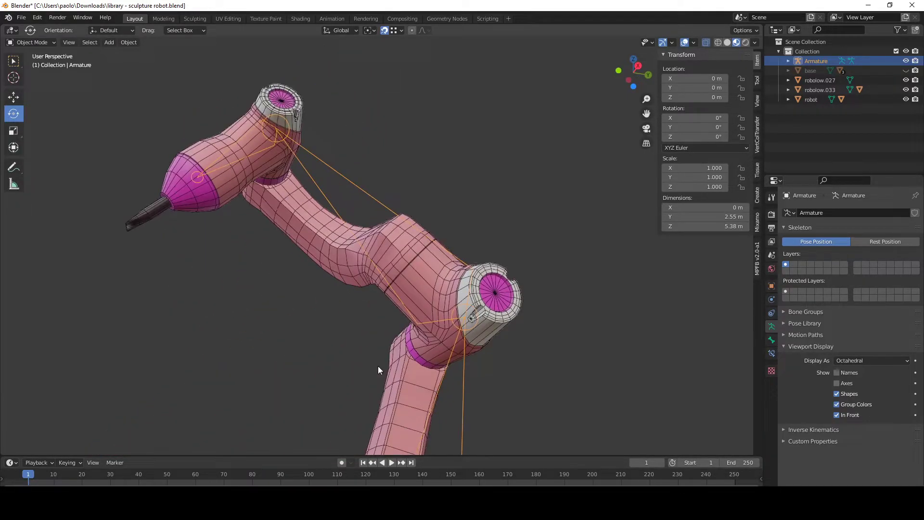
left_click(410, 263)
middle_click_drag(410, 263, 308, 181)
scroll(431, 310, "down", 3)
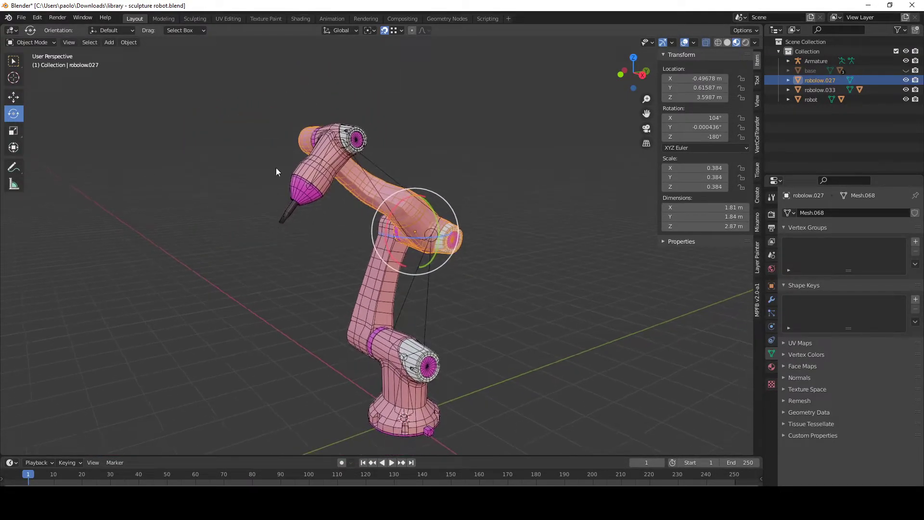
left_click(296, 191)
- Put the armature into Pose Mode and select the base bone
left_click(458, 250)
middle_click_drag(458, 251, 424, 299)
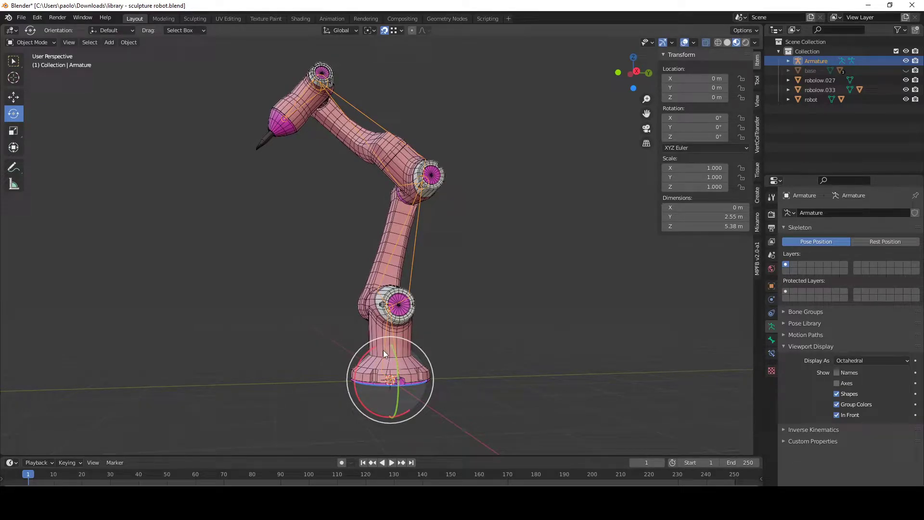
key("ctrl+Tab")
left_click(383, 351)
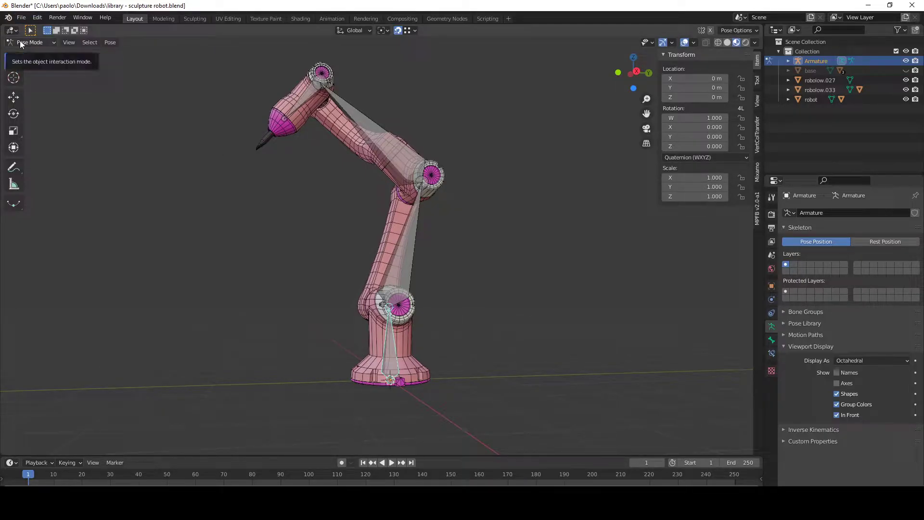
middle_click_drag(264, 242, 427, 331)
scroll(409, 261, "up", 4)
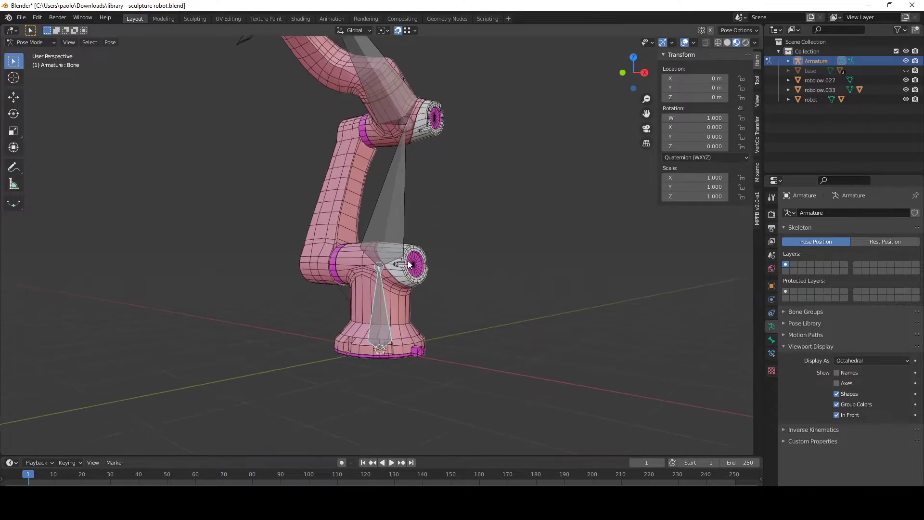
left_click(373, 192)
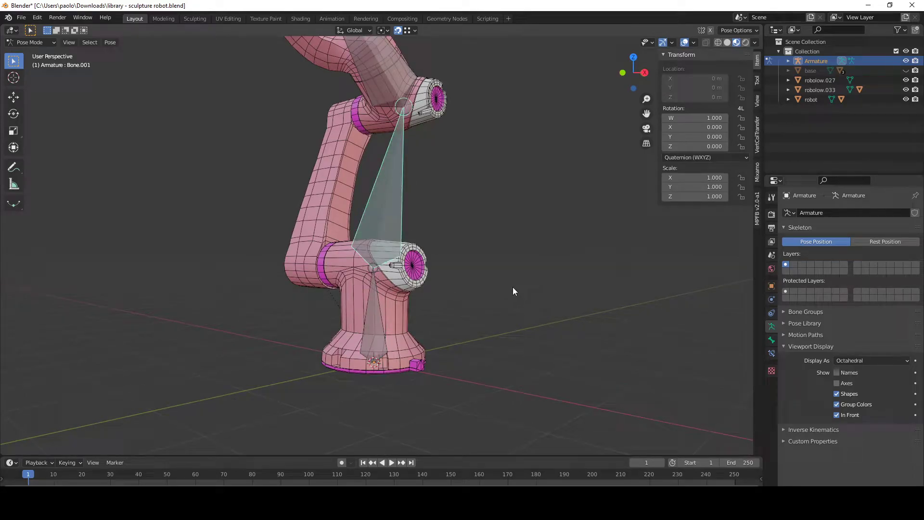
left_click(365, 328)
middle_click_drag(441, 304, 418, 144)
middle_click_drag(441, 305, 290, 129)
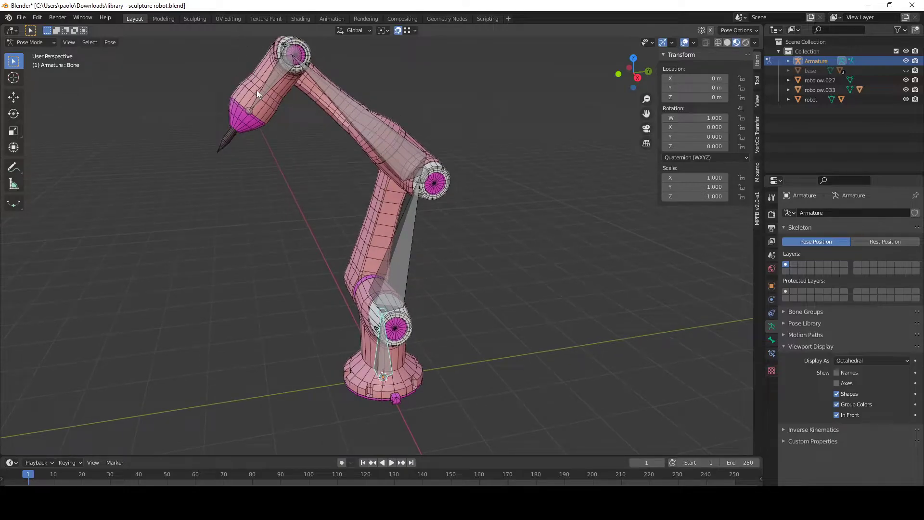
- Switch the armature to Edit Mode, select the upper arm bone, and return to Pose Mode
key("Tab")
left_click(341, 100)
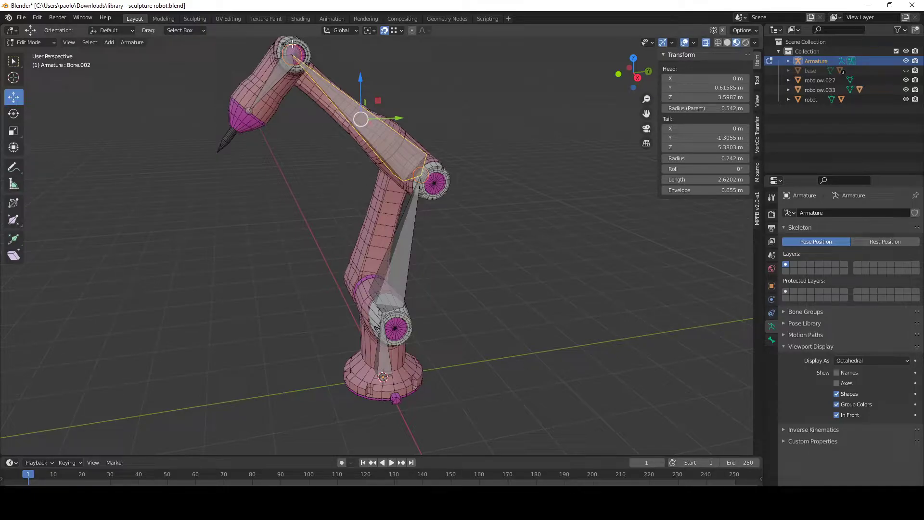
right_click(449, 268)
left_click(25, 42)
left_click(25, 39)
left_click(25, 42)
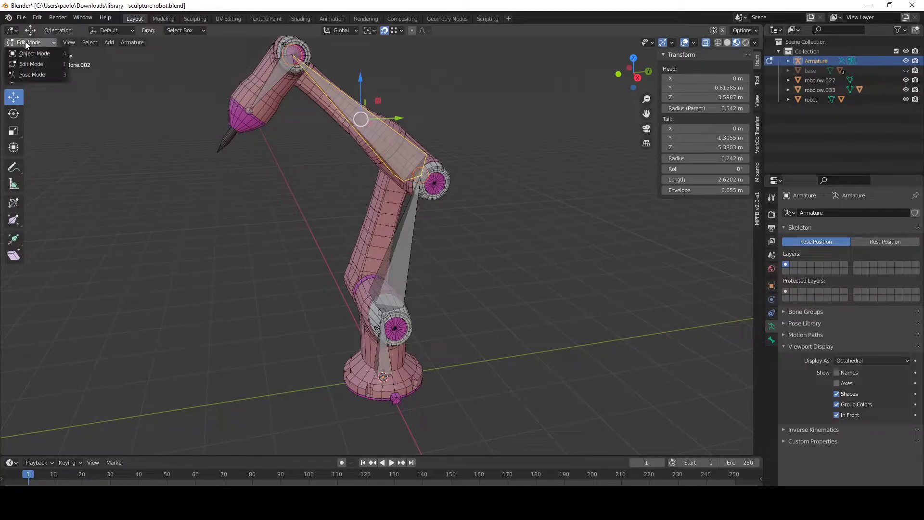
left_click(33, 75)
- Try rotating the base bone in Pose Mode with the Rotate tool
left_click(385, 342)
key("shift+space")
key("g")
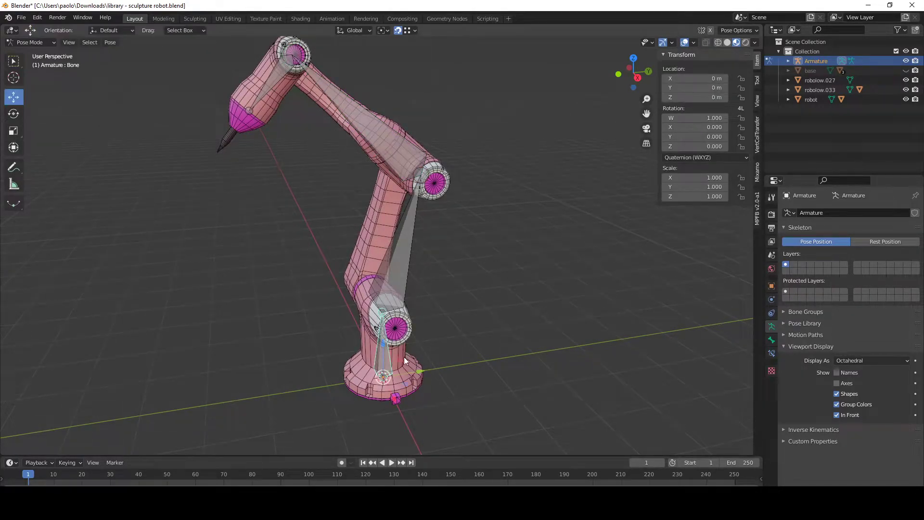
key("shift+space")
key("r")
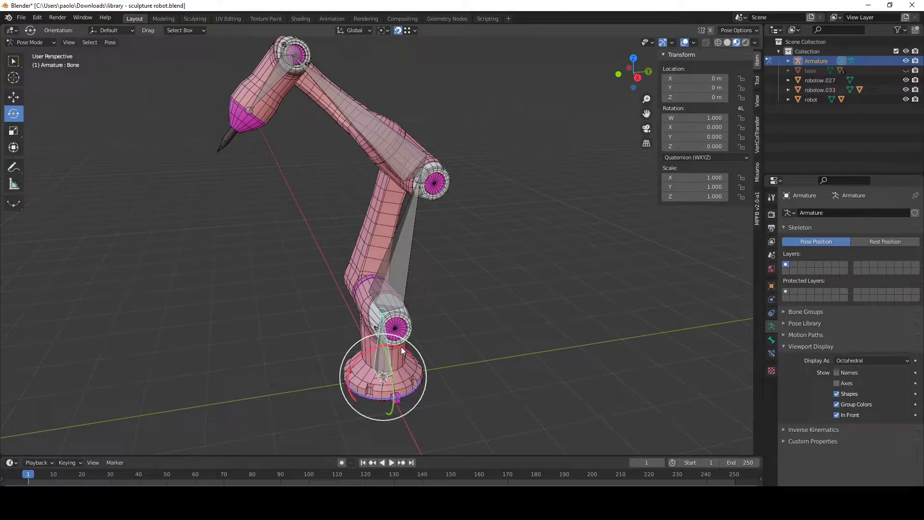
mouse_move(402, 348)
left_mouse_down()
mouse_move(455, 353)
mouse_move(389, 348)
left_mouse_up()
key("Escape")
- Try rotating the lower arm bone and the upper arm bone in turn to test the chain's joints
left_click(409, 265)
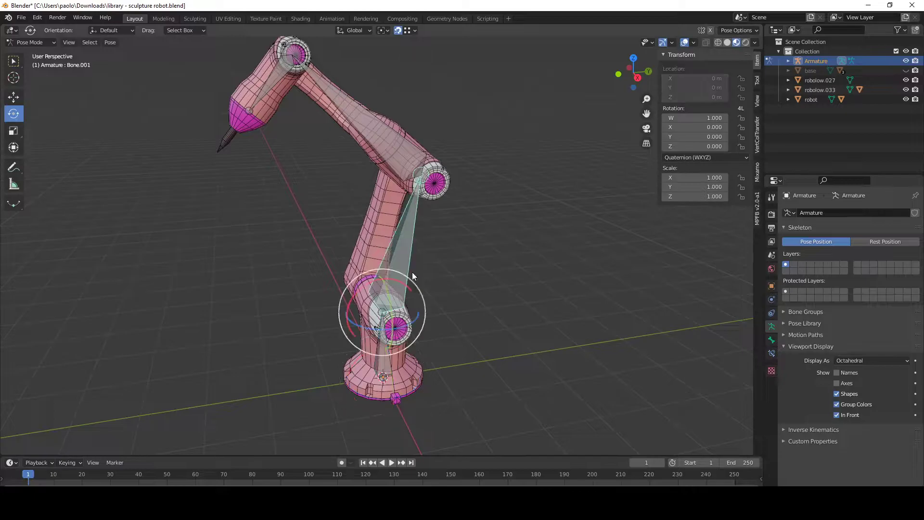
left_click_drag(400, 282, 394, 175)
key("Escape")
left_click(366, 135)
left_click_drag(403, 144, 469, 234)
key("Escape")
- Select the end bone, show the Auto IK pose option, and try moving the bone with the Move tool
left_click(266, 89)
left_click(757, 79)
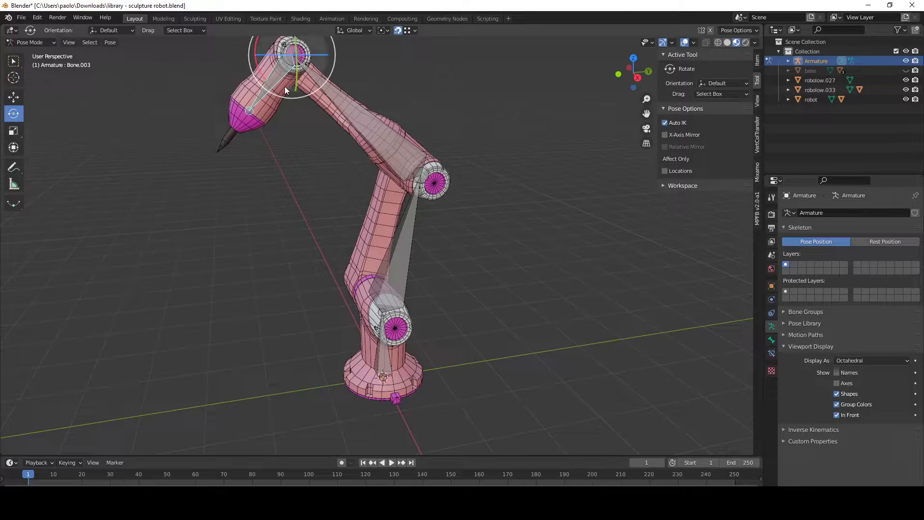
key("shift+space")
key("g")
mouse_move(305, 56)
middle_mouse_down("shift")
mouse_move(299, 96)
mouse_move(303, 64)
middle_mouse_up("shift")
left_click_drag(286, 58, 227, 145)
key("Escape")
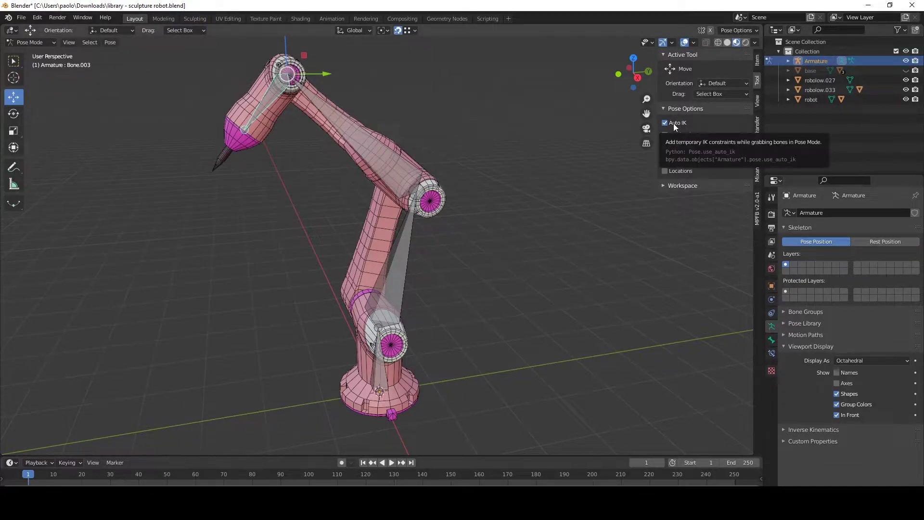
- Try moving the end bone sideways in the YZ plane to test how Auto IK bends the chain
mouse_move(283, 116)
middle_mouse_down()
mouse_move(257, 111)
mouse_move(268, 112)
middle_mouse_up()
scroll(268, 111, "down", 3)
scroll(268, 111, "up", 3)
middle_click_drag(280, 142, 339, 211, "shift")
scroll(382, 143, "down", 3)
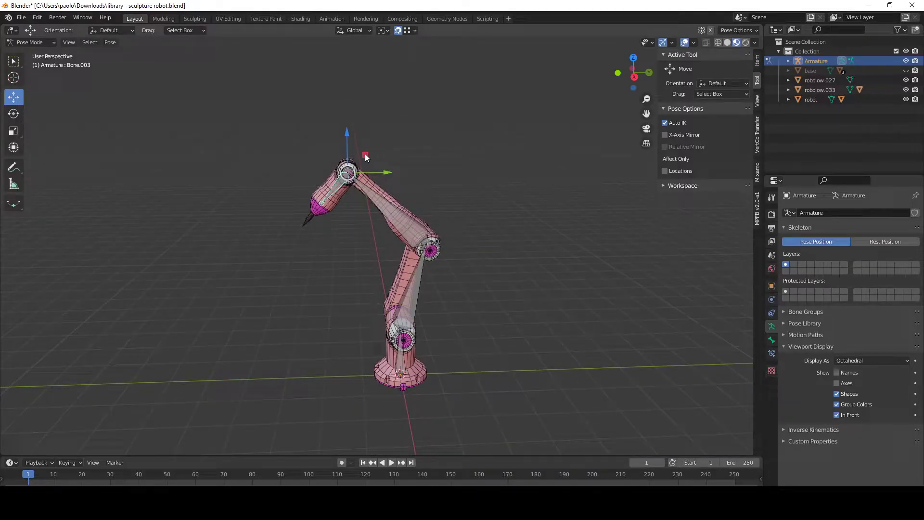
left_click_drag(359, 157, 424, 152)
scroll(303, 176, "up", 6)
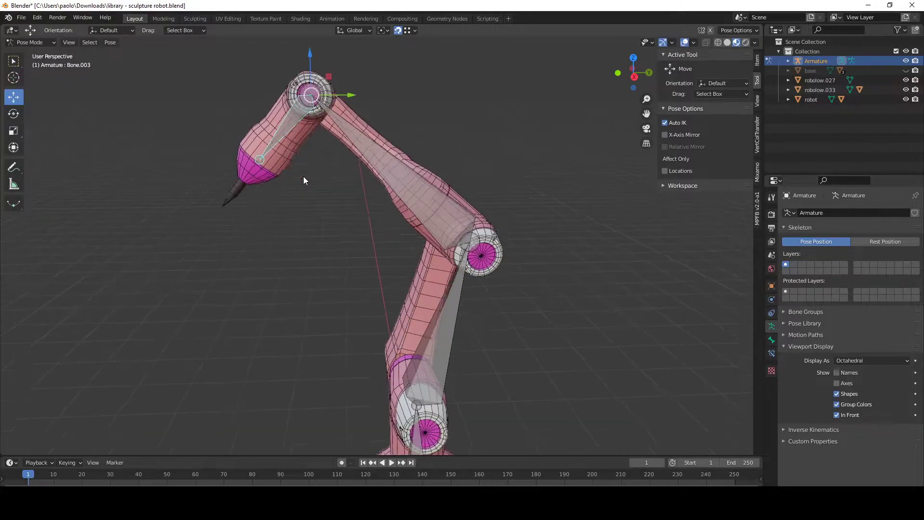
- Try moving the end bone about -0.25 m in Y and -0.04 m in Z with Auto IK, and undo it
middle_click_drag(329, 293, 363, 262)
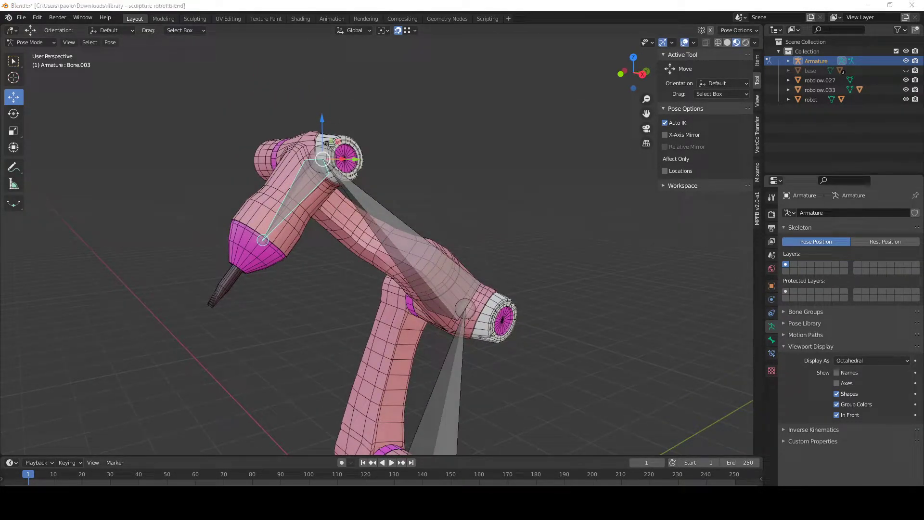
middle_click_drag(270, 172, 218, 208)
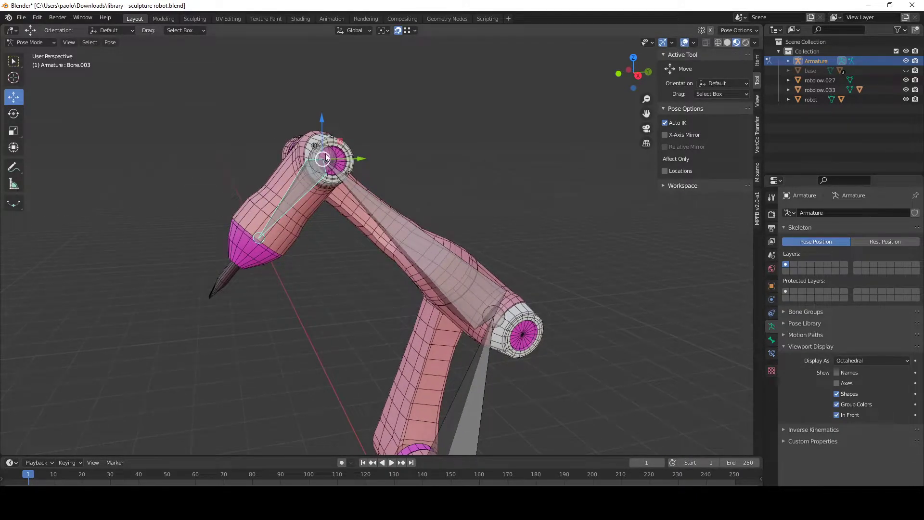
left_click_drag(339, 145, 260, 235)
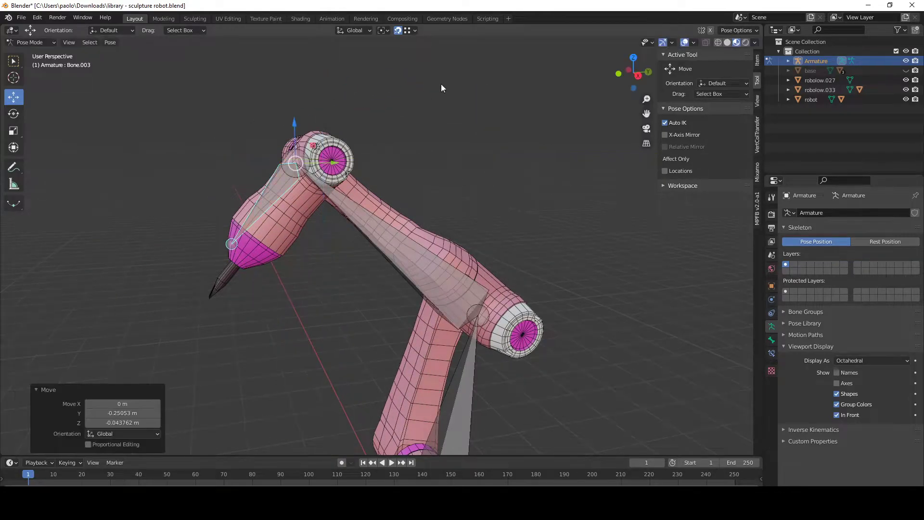
middle_click_drag(535, 220, 492, 248)
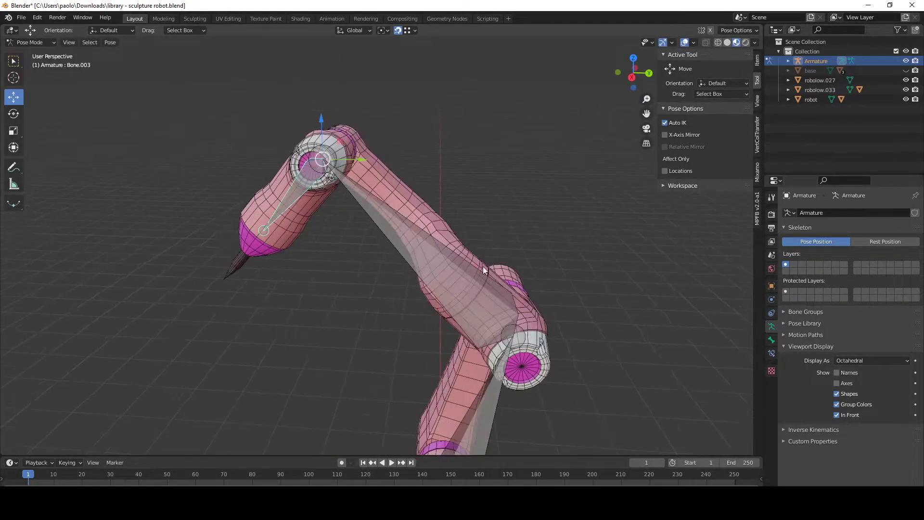
- Select the upper arm bone to examine its place in the chain, and reselect the end bone
left_click(467, 287)
middle_click_drag(539, 270, 523, 147)
scroll(494, 198, "down", 5)
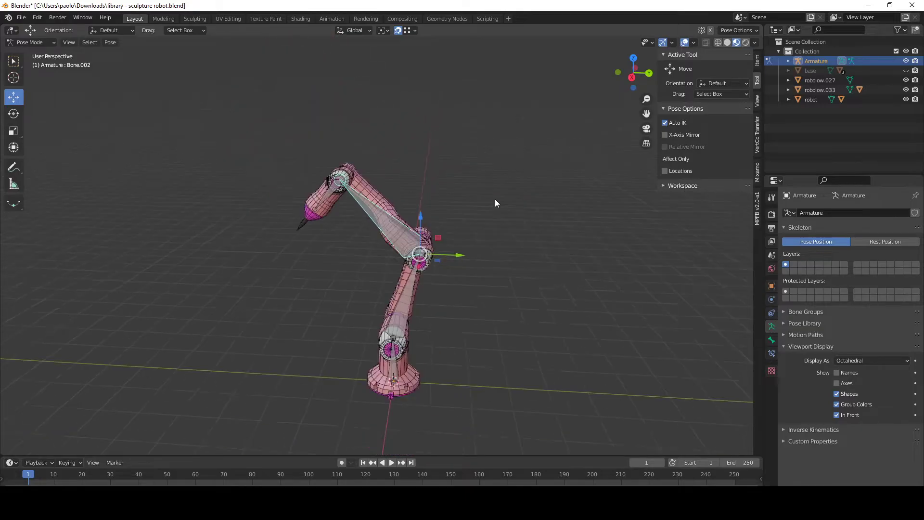
scroll(565, 195, "up", 5)
middle_click_drag(565, 191, 484, 187)
left_click(280, 133)
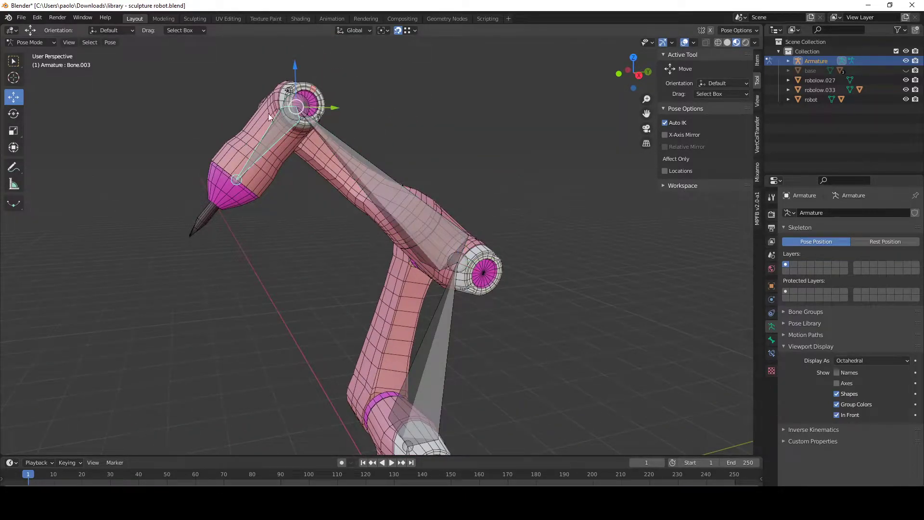
- Try pulling the end bone down toward the base with Auto IK, and undo the move
scroll(299, 308, "down", 2)
middle_click_drag(300, 334, 332, 271, "shift")
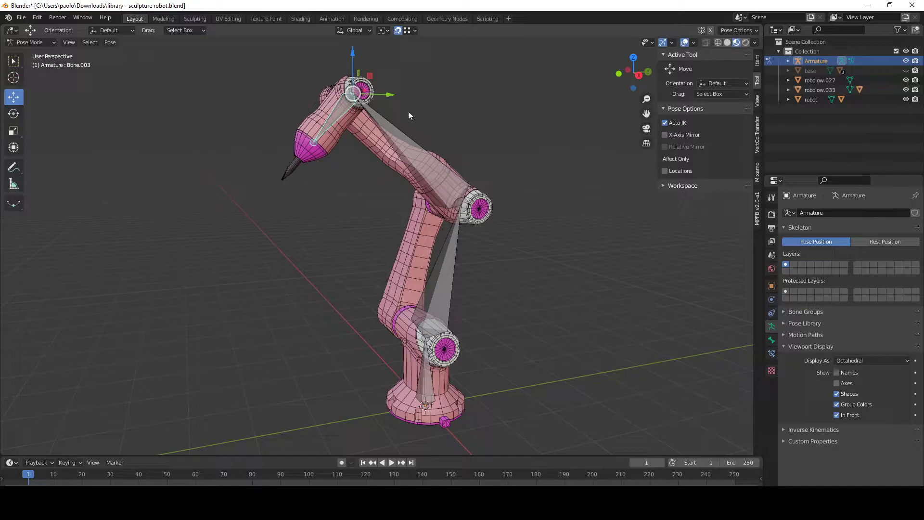
scroll(480, 268, "up", 3)
middle_click_drag(480, 268, 368, 148, "shift")
scroll(485, 292, "down", 3)
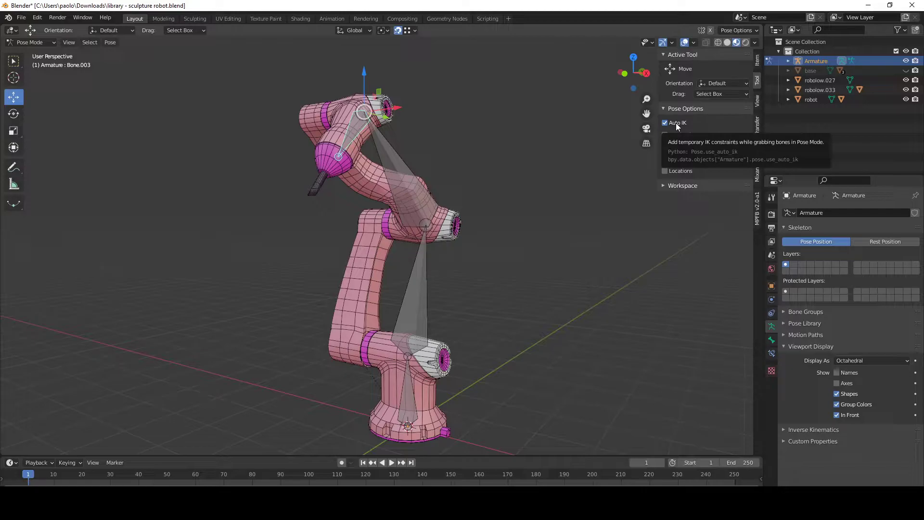
middle_click_drag(325, 230, 460, 205)
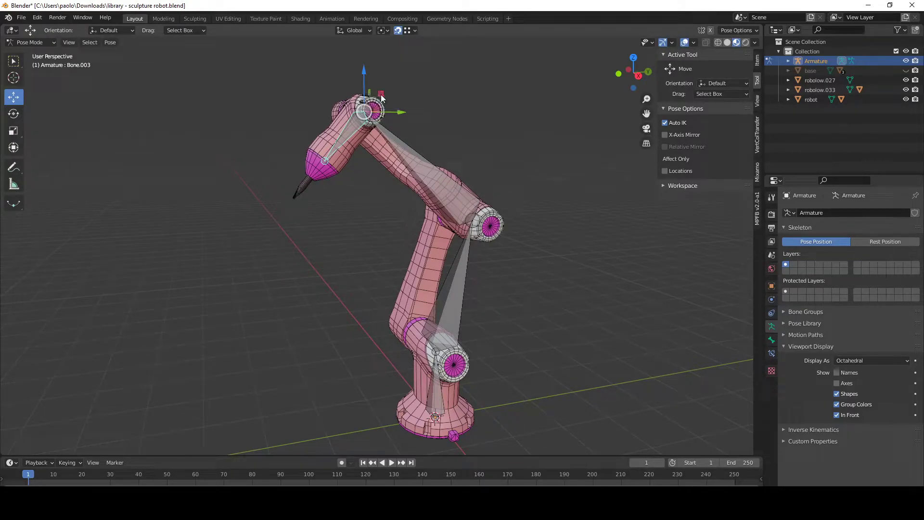
left_click_drag(383, 100, 427, 211)
key("ctrl+z")
- Select the base bone and the end bone in turn, and view the bone constraint types available for the end bone
left_click(437, 378)
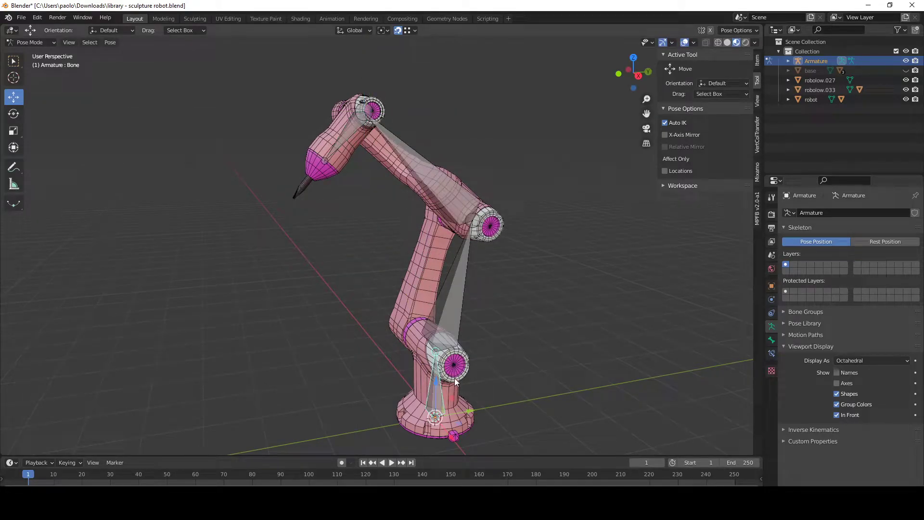
left_click(357, 116)
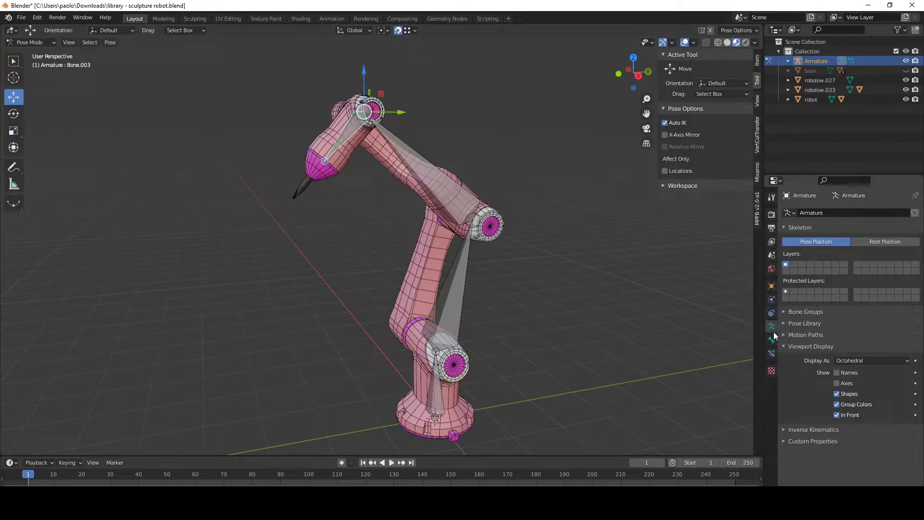
left_click(535, 148)
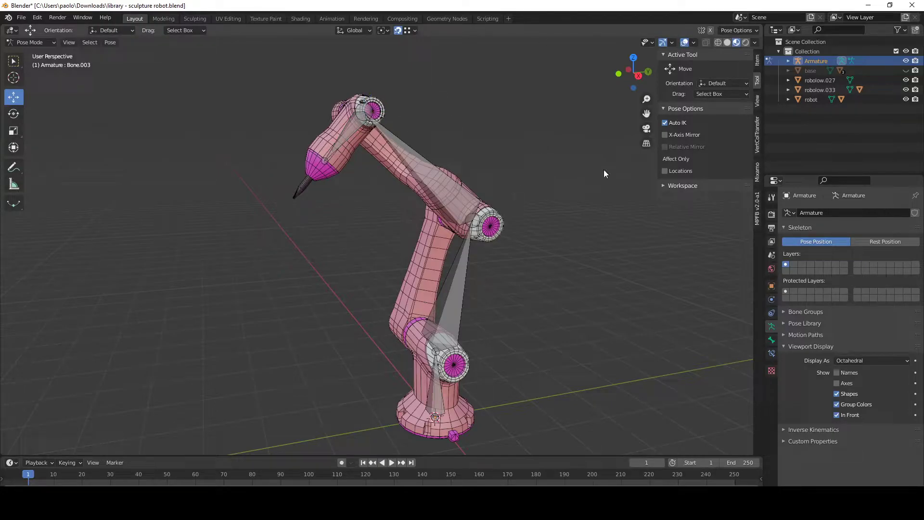
left_click(771, 356)
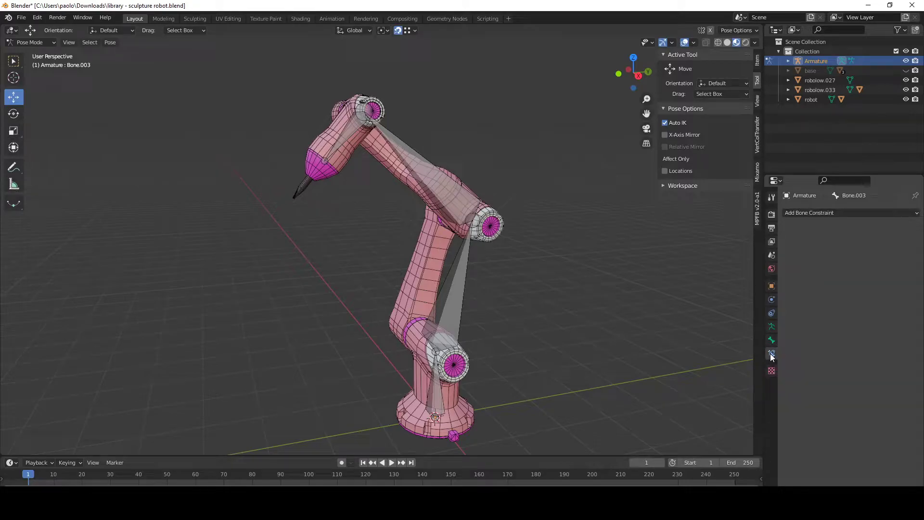
left_click(811, 213)
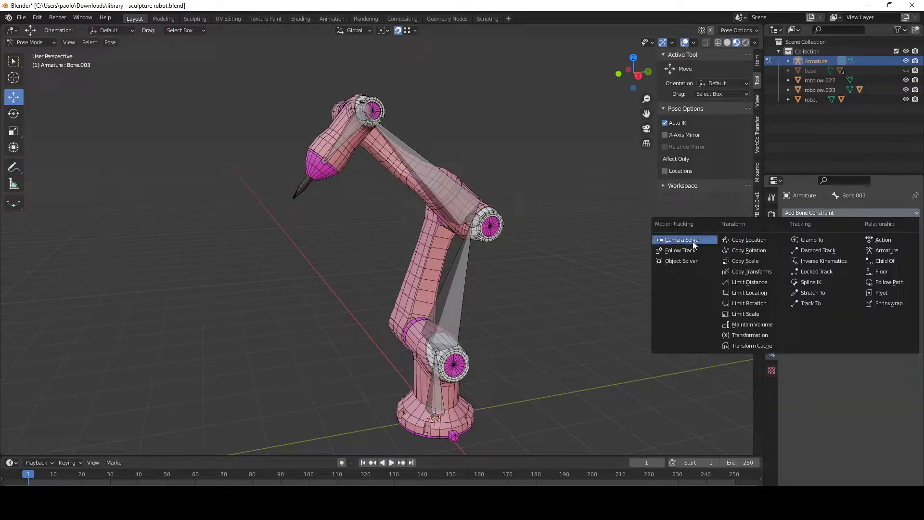
key("Escape")
left_click(810, 213)
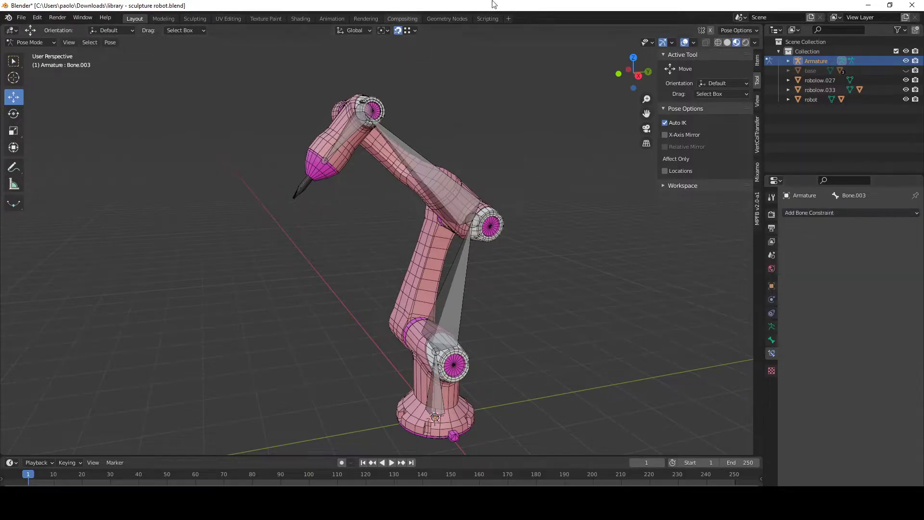
- Select the lower arm bone and the upper arm bone in turn to examine the middle of the chain
left_click(481, 222)
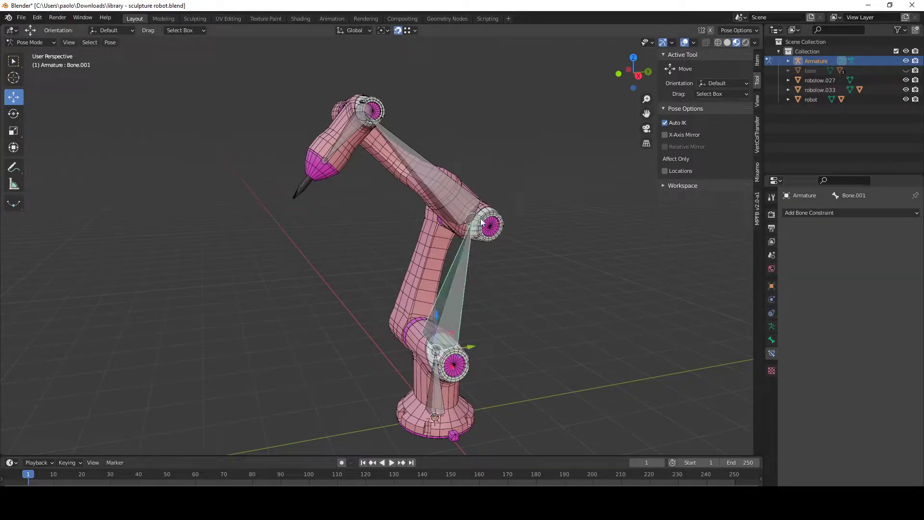
left_click(465, 188)
scroll(466, 201, "up", 2)
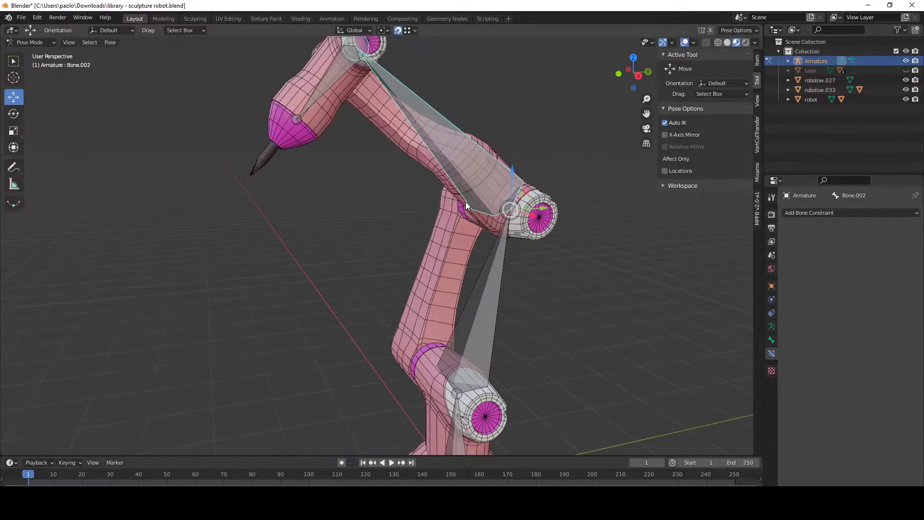
middle_click_drag(478, 148, 466, 195, "shift")
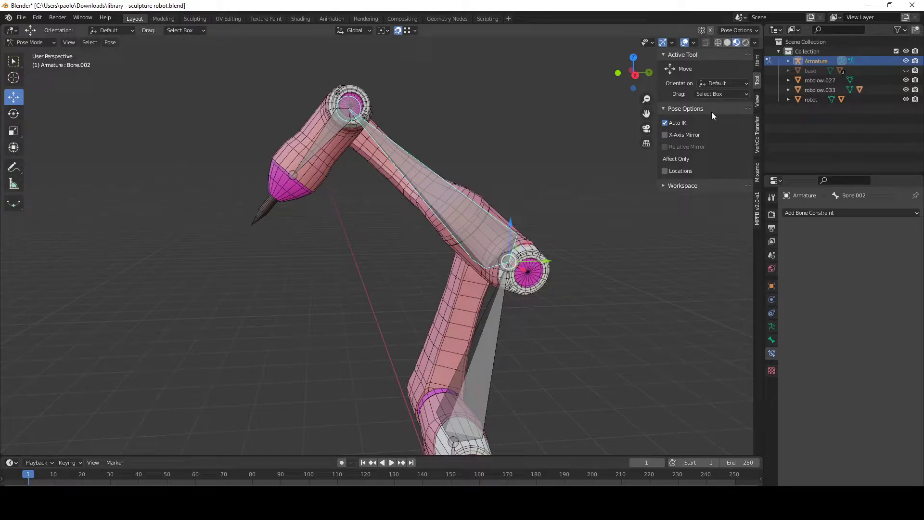
scroll(348, 182, "down", 5)
scroll(353, 187, "up", 5)
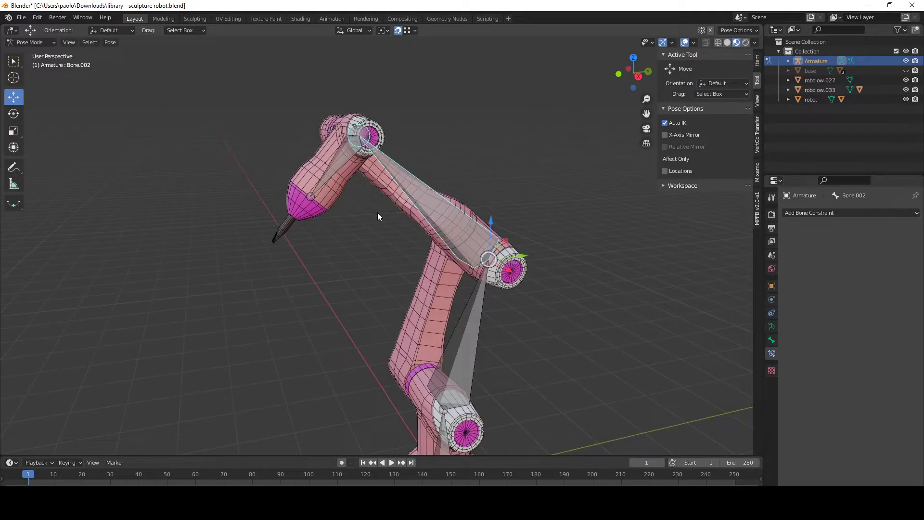
- Reselect the end bone and try pulling it down and outward from the arm, cancelling the move
left_click(350, 164)
middle_click_drag(365, 103, 382, 115)
left_click_drag(382, 115, 255, 245)
key("Escape")
- Select the base bone of the armature in Pose Mode
scroll(532, 228, "down", 4)
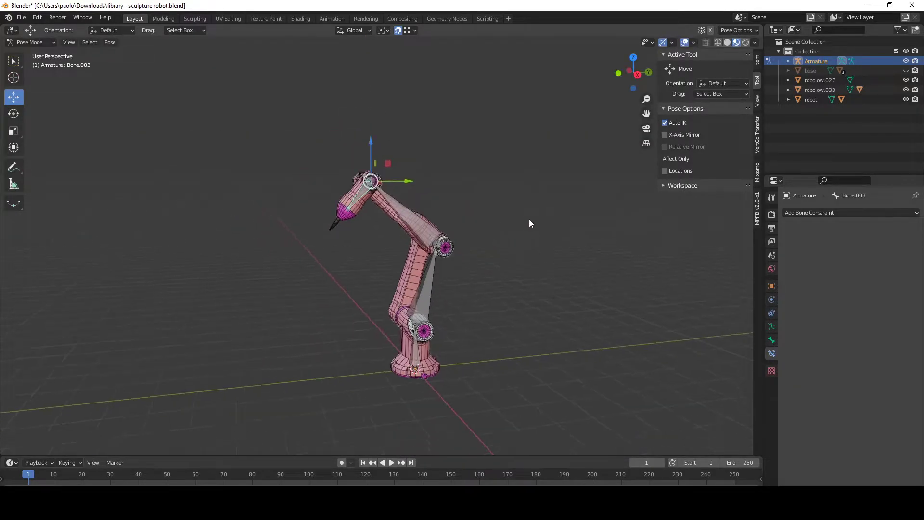
scroll(513, 189, "up", 5)
scroll(520, 231, "down", 3)
scroll(520, 238, "down", 1)
scroll(400, 275, "up", 5)
scroll(495, 331, "down", 5)
left_click(409, 305)
scroll(409, 304, "up", 2)
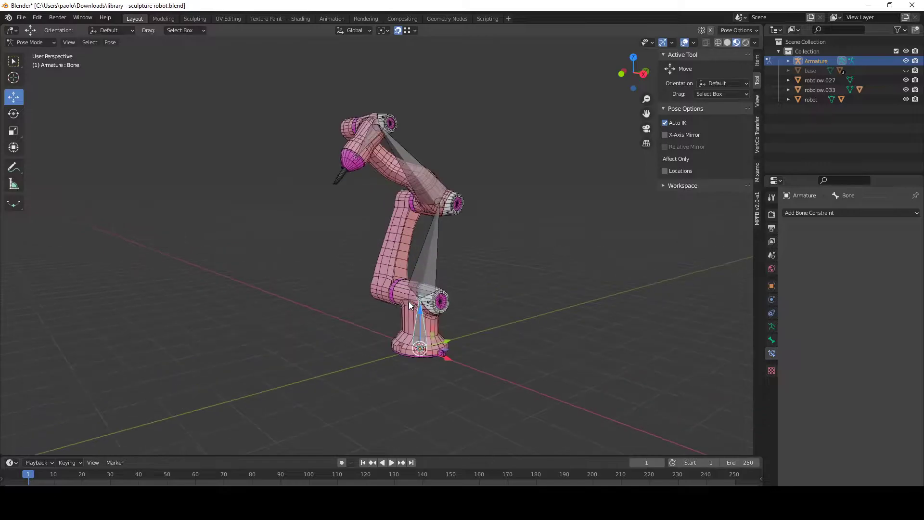
scroll(434, 267, "up", 3)
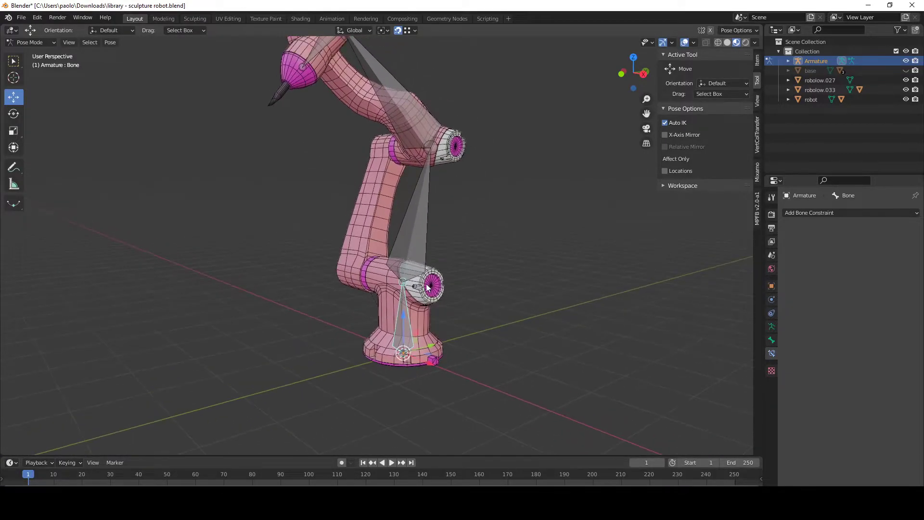
- Switch the armature to Object Mode and select the robot's base mesh
key("ctrl+Tab")
left_click(458, 275)
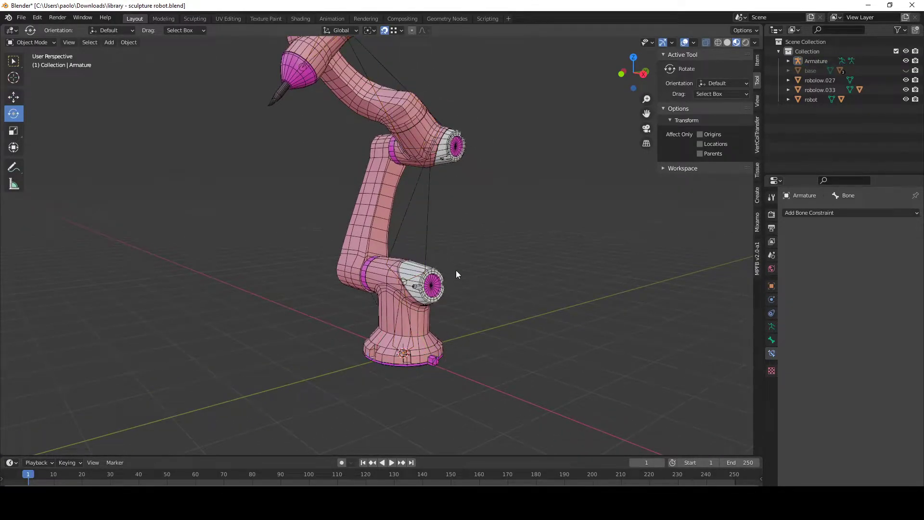
left_click(420, 277)
left_click(439, 292)
scroll(434, 255, "up", 2)
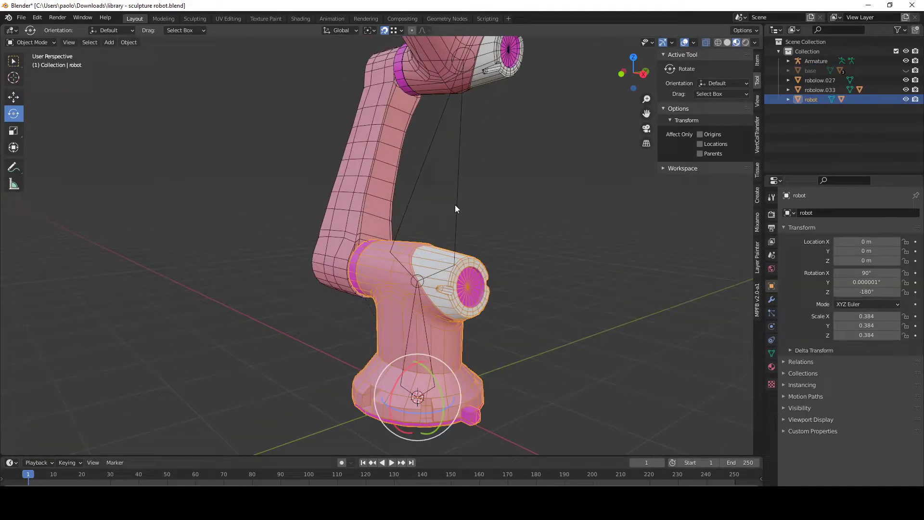
scroll(455, 205, "down", 2)
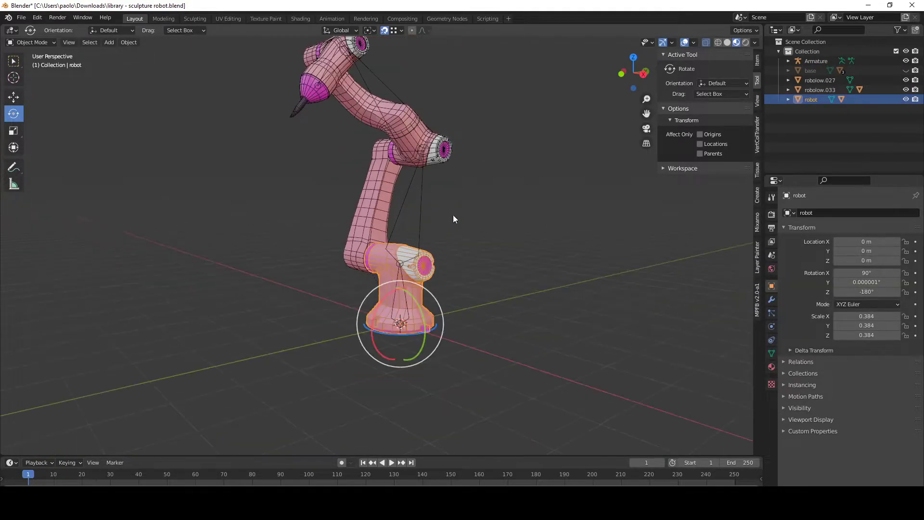
- Select the armature and the robot's base mesh alternately to try out their selection
left_click(417, 224)
left_click(417, 269)
left_click(397, 269)
left_click(427, 260)
left_click(419, 229)
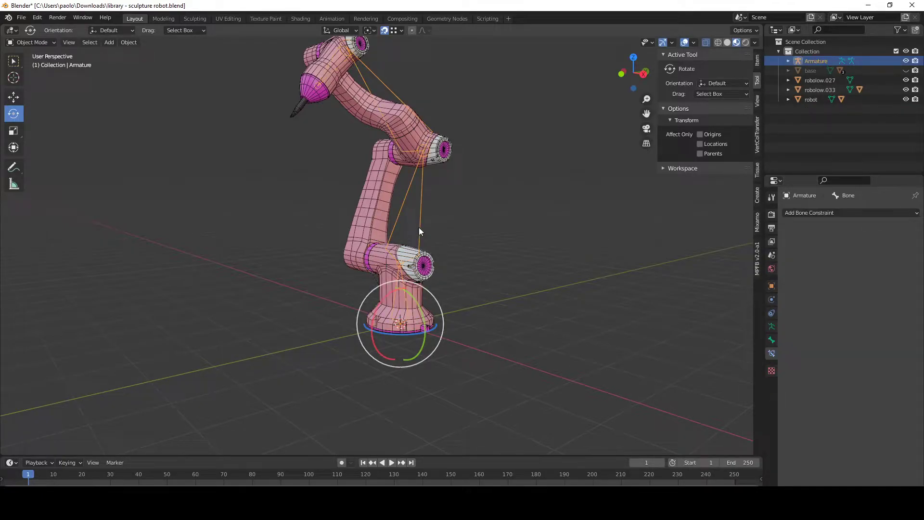
- Select the robot's base mesh with the armature as the active object, enter Pose Mode, and select the base bone
left_click(427, 273)
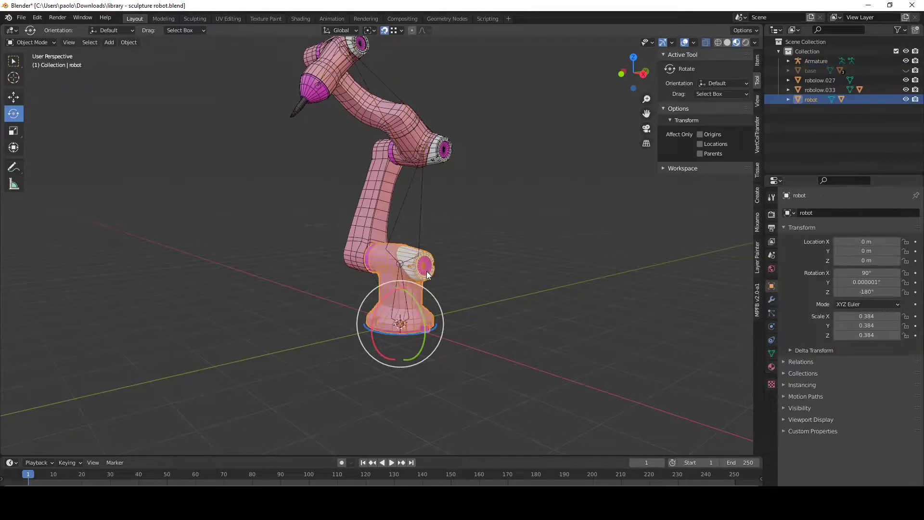
left_click(420, 232, "shift")
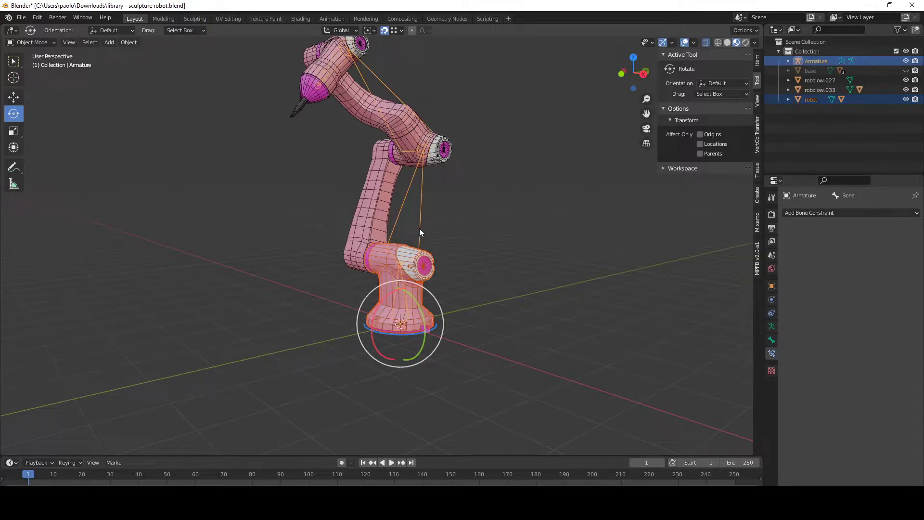
left_click(38, 41)
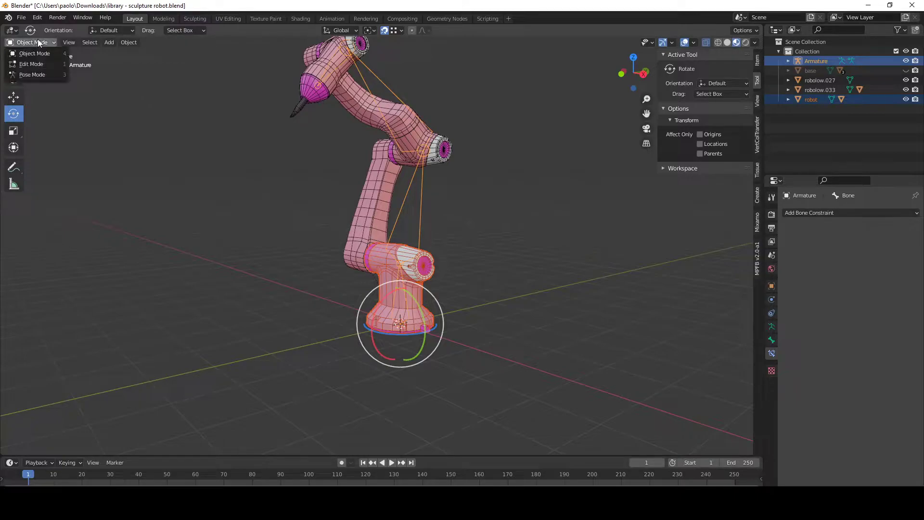
left_click(33, 75)
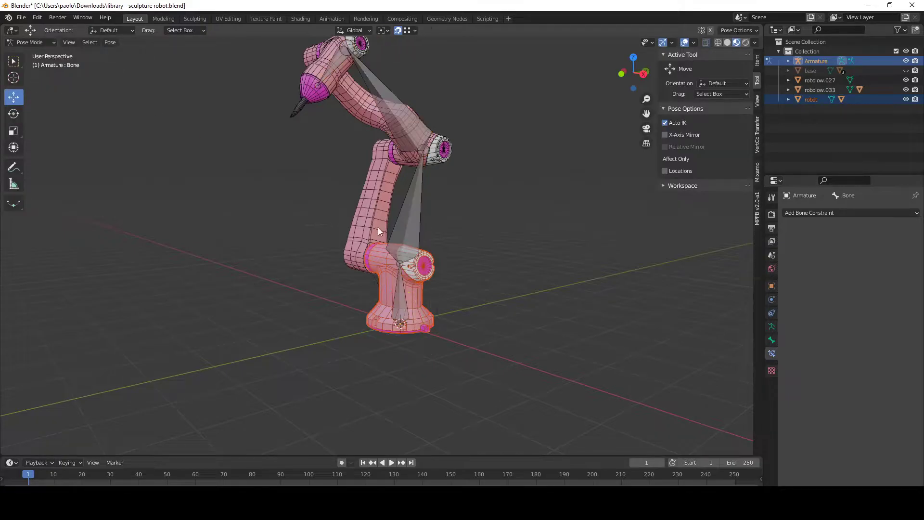
left_click(397, 298)
scroll(408, 298, "up", 4)
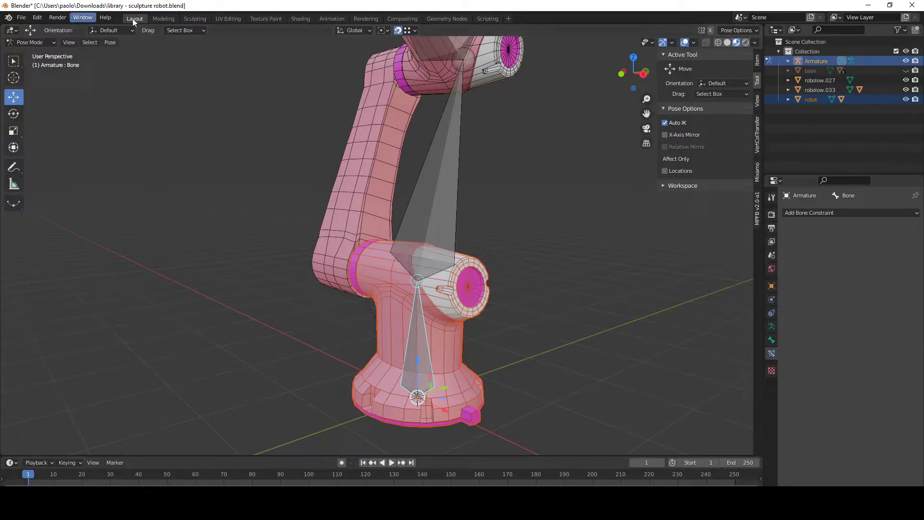
- Open the armature's viewport display settings and toggle In Front off and on again
left_click(770, 326)
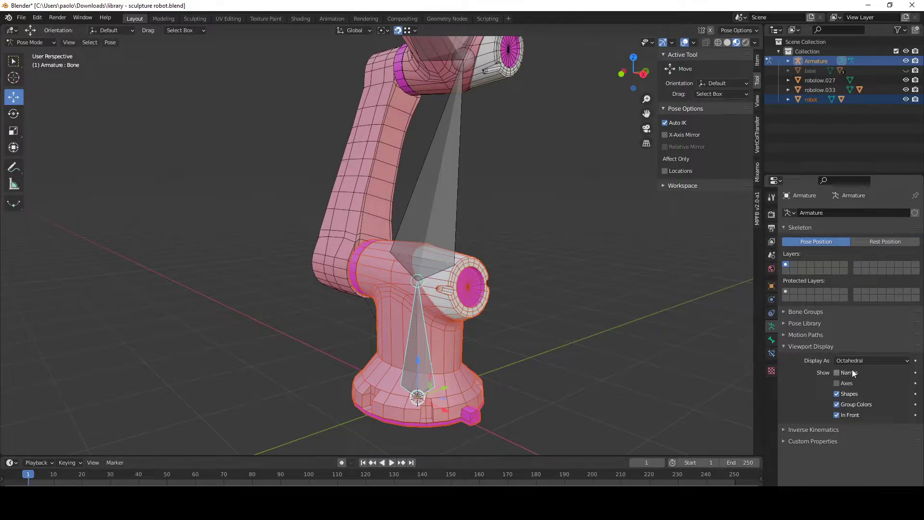
left_click(837, 415)
left_click(837, 415)
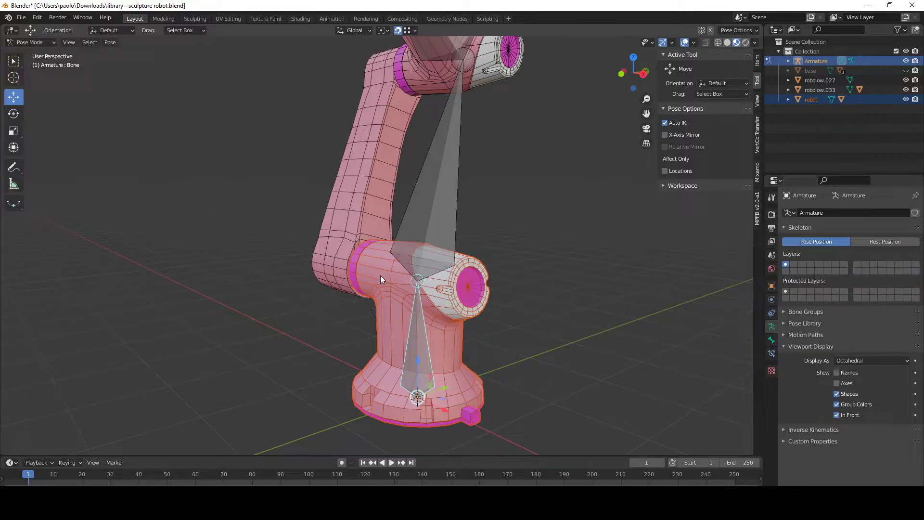
- Parent the robot's base mesh to the base bone using the Bone parent type with Keep Transform enabled
left_click(110, 44)
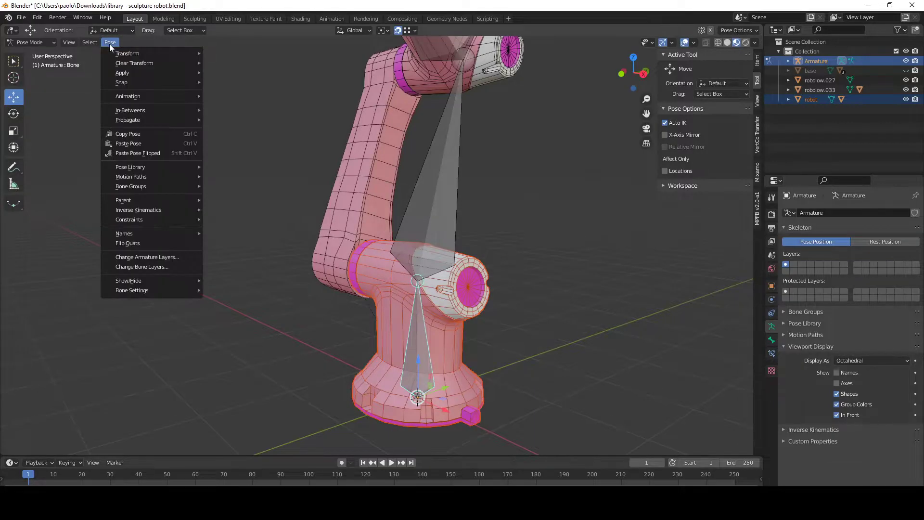
mouse_move(146, 200)
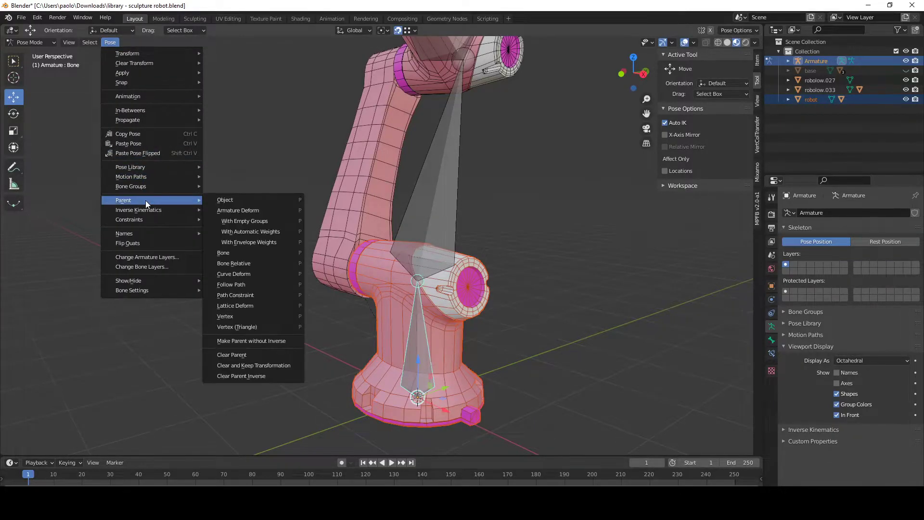
left_click(244, 252)
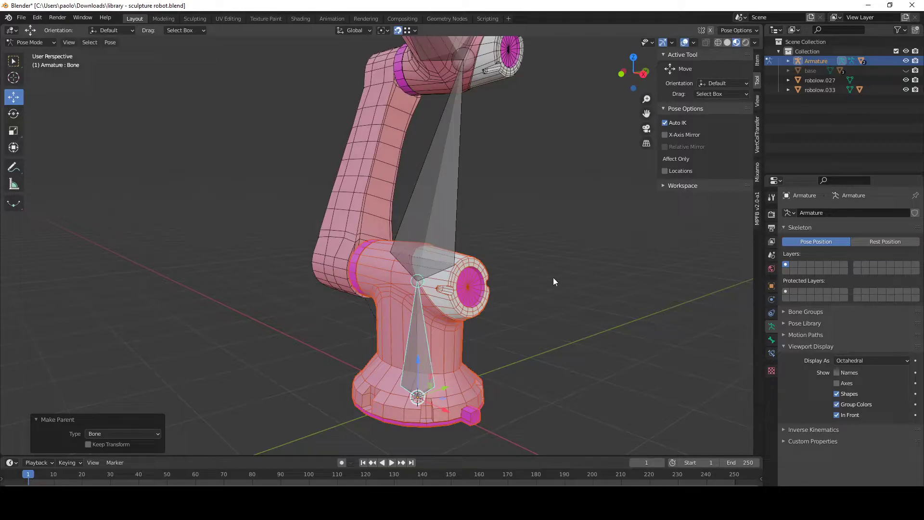
left_click(88, 444)
- Try rotating the base bone slightly with the Rotate tool and cancel the rotation
key("shift+space")
key("r")
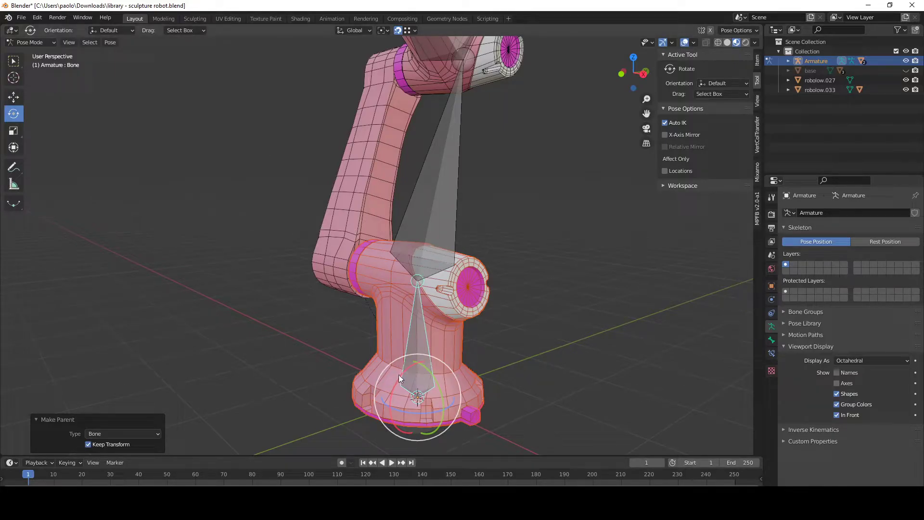
mouse_move(398, 375)
left_mouse_down()
mouse_move(394, 384)
mouse_move(402, 375)
left_mouse_up()
key("Escape")
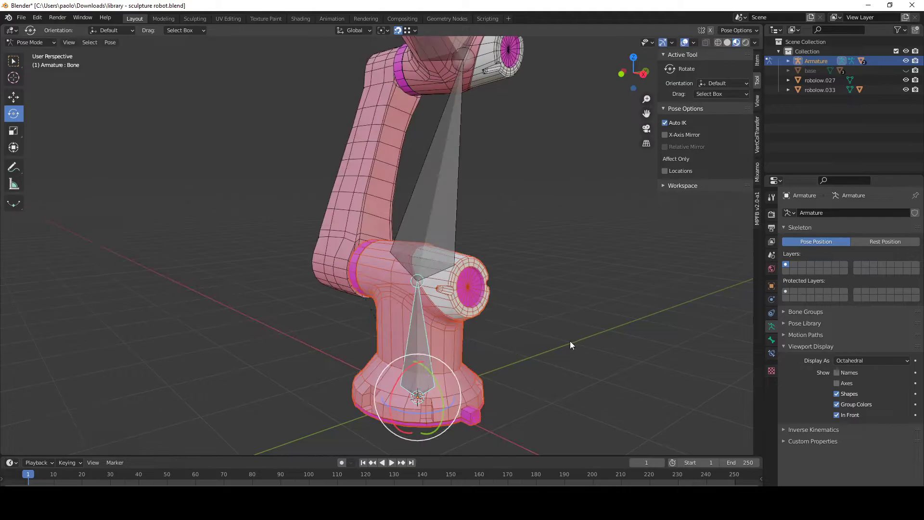
- Reselect the armature on its own, test-rotate the base bone in Pose Mode, cancel the rotation, and return to Object Mode
key("ctrl+Tab")
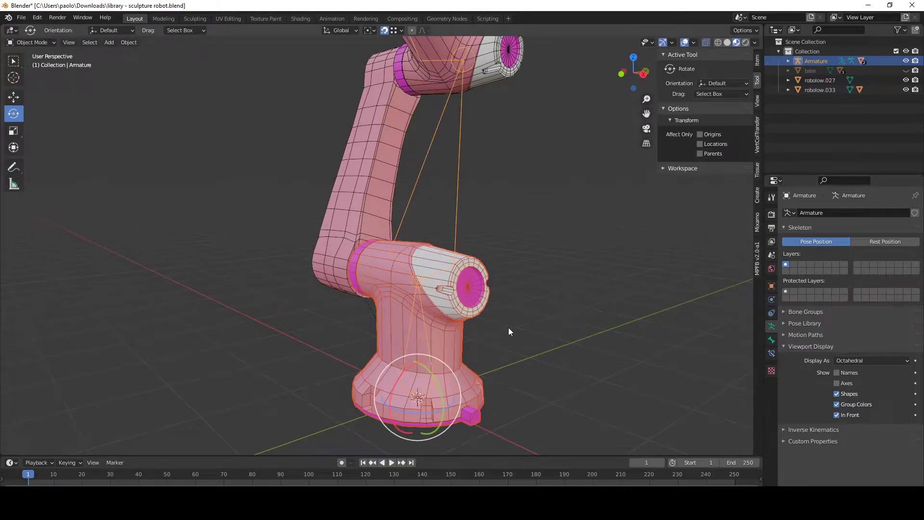
left_click(433, 326)
left_click(410, 329)
key("Tab")
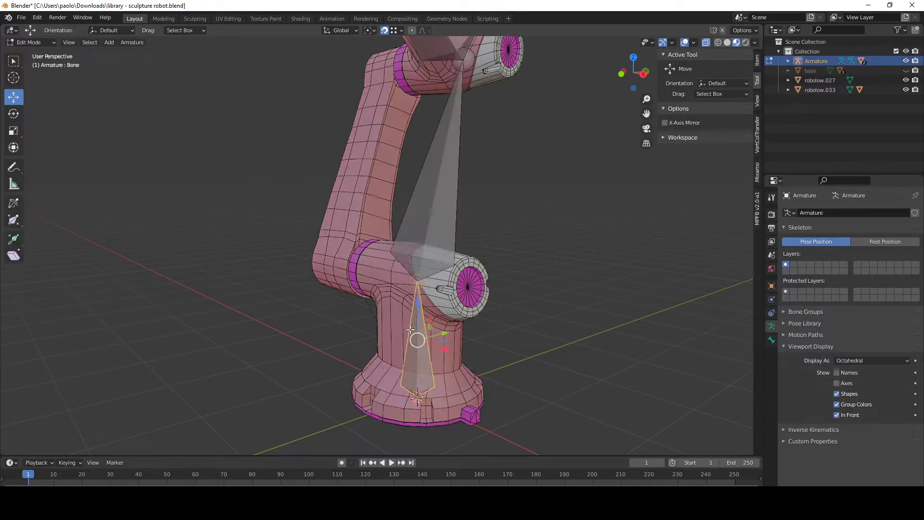
key("ctrl+Tab")
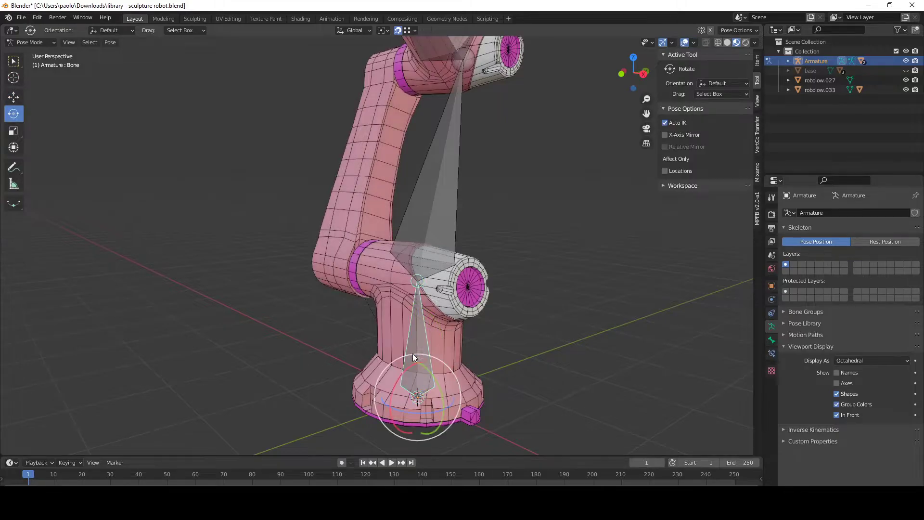
left_click_drag(401, 373, 391, 352)
left_click_drag(412, 330, 418, 313)
right_click(419, 313)
key("ctrl+Tab")
- Select the lower arm mesh and clear its parent while keeping its transformation
left_click(363, 206)
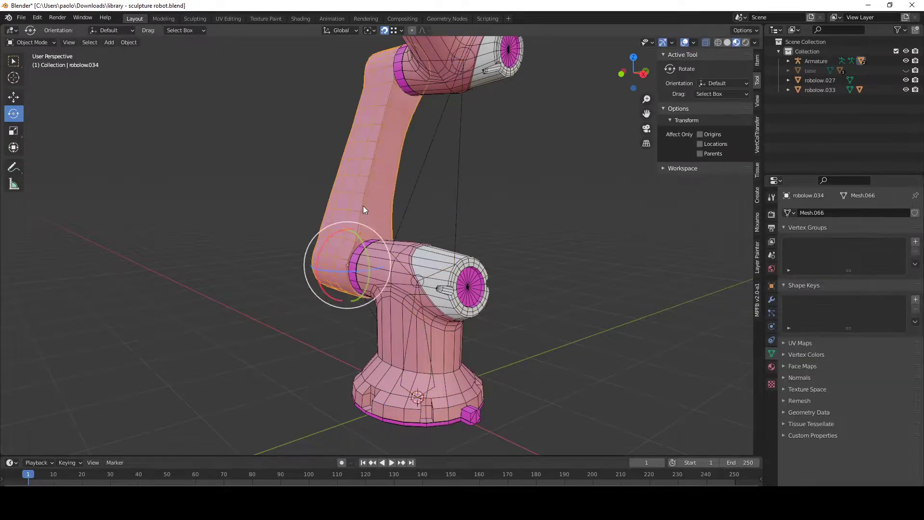
scroll(409, 166, "down", 1)
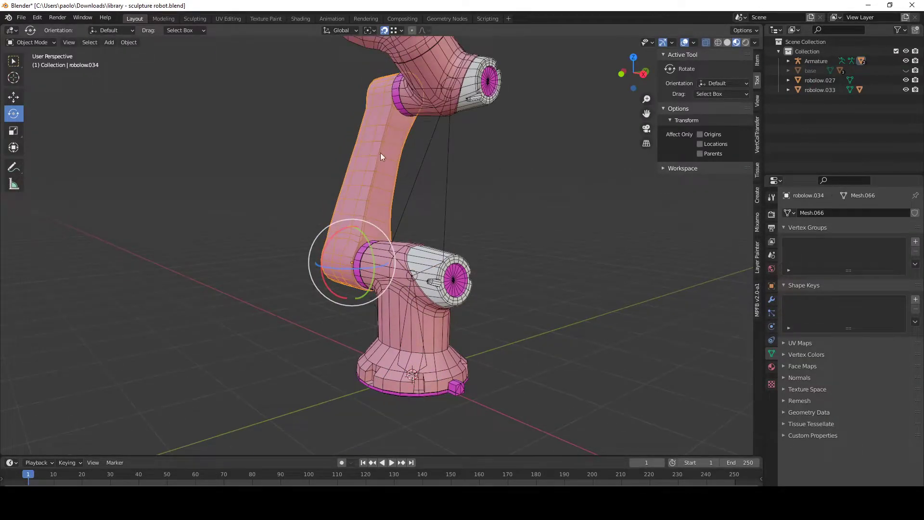
left_click(126, 43)
mouse_move(157, 169)
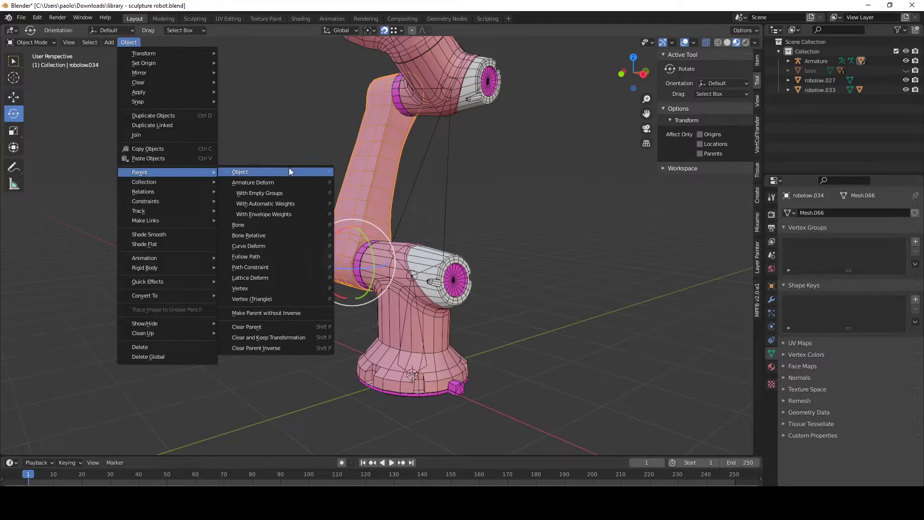
left_click(286, 337)
- Select the robot's mesh parts one by one and expand the armature's hierarchy to check which parts are parented
left_click(606, 213)
scroll(621, 205, "up", 3)
scroll(529, 217, "down", 3)
left_click(376, 214)
left_click(368, 265)
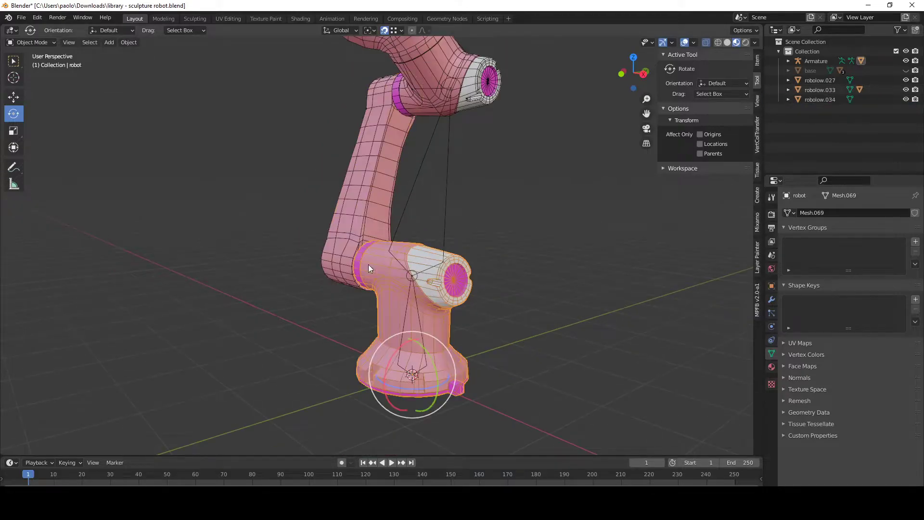
left_click(417, 66)
middle_click_drag(417, 66, 391, 162, "shift")
left_click(356, 166)
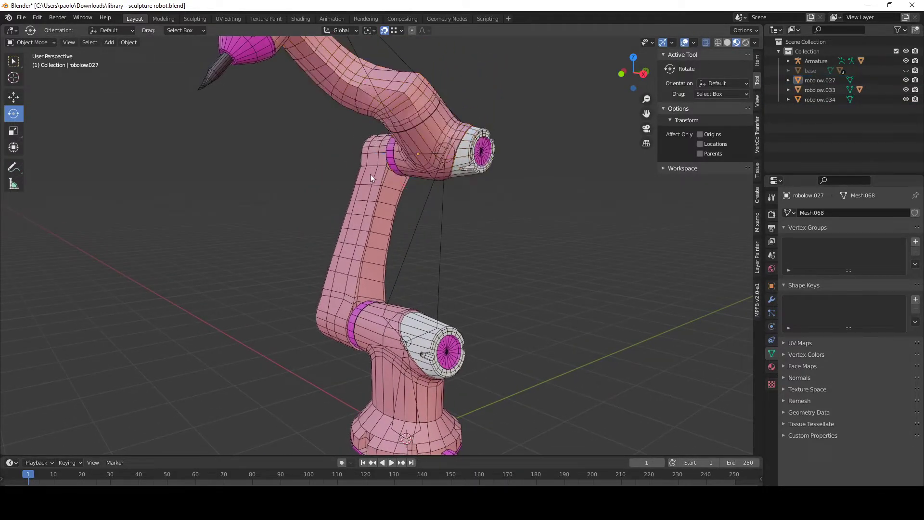
left_click(370, 192)
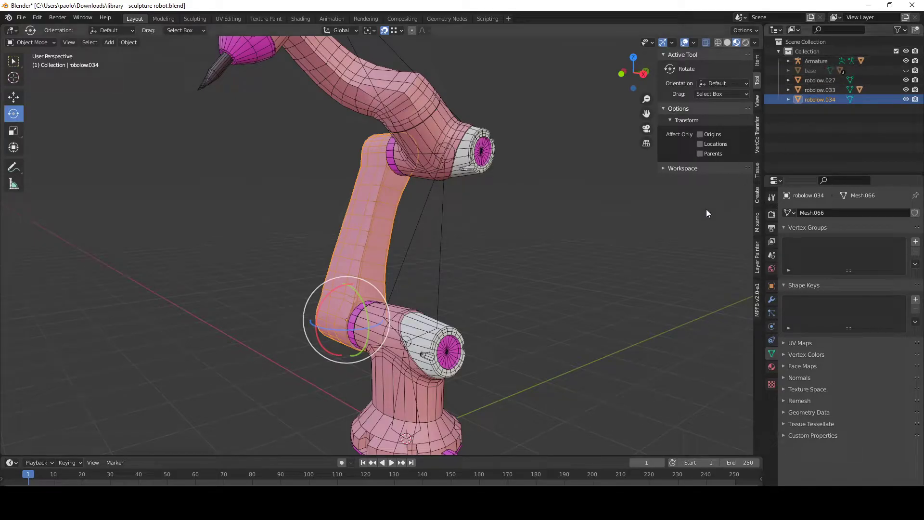
left_click(445, 380)
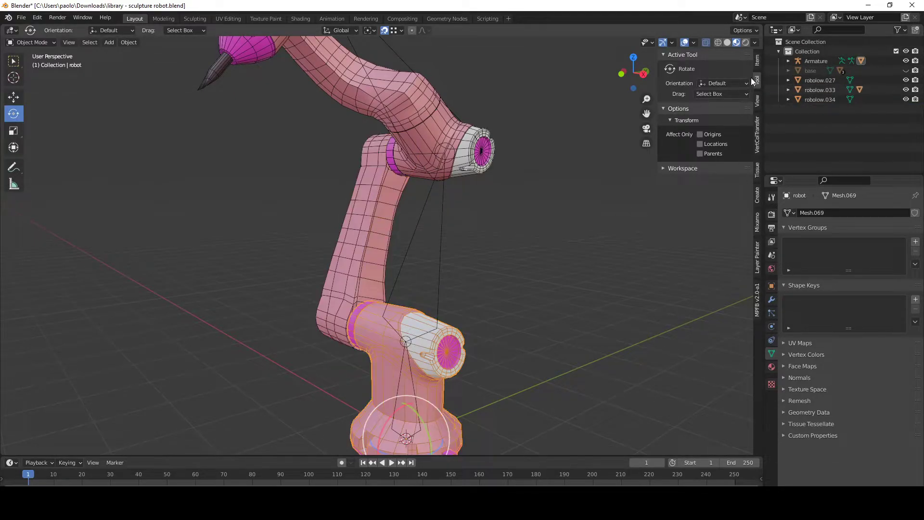
left_click(787, 61)
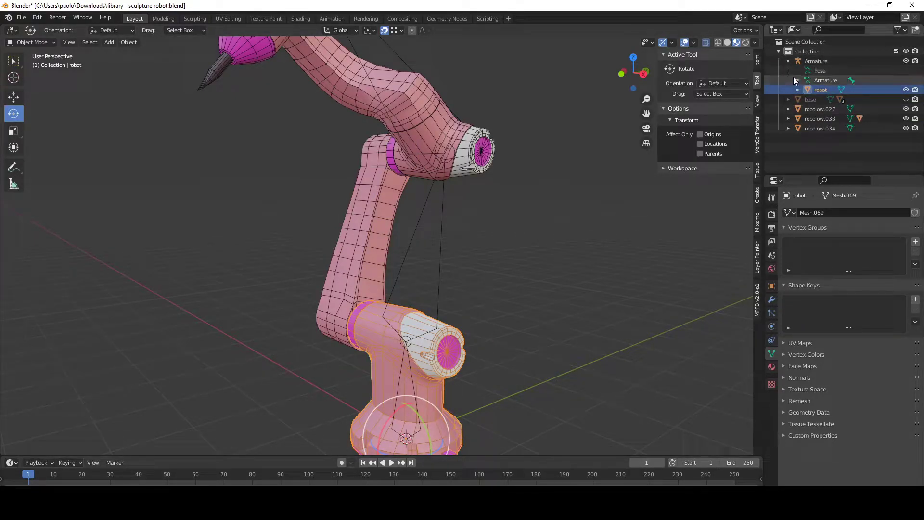
middle_click_drag(565, 310, 594, 209, "shift")
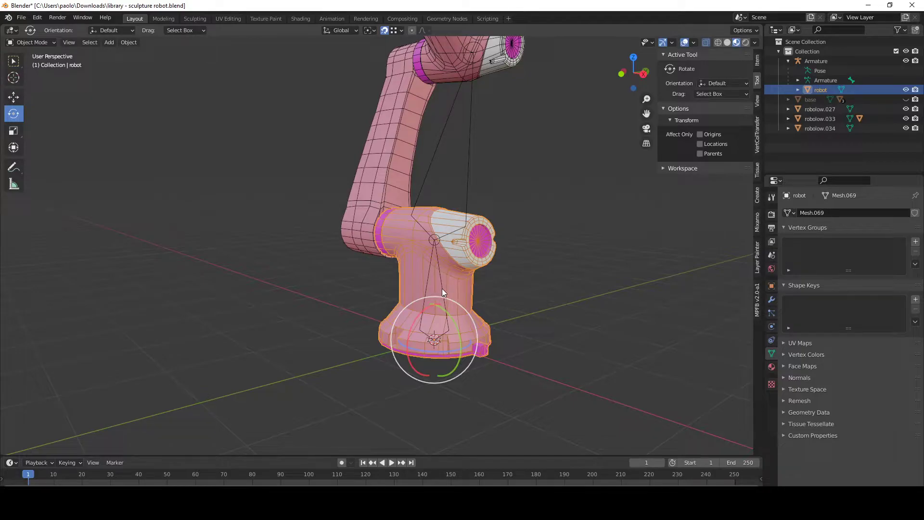
left_click_drag(441, 289, 431, 308)
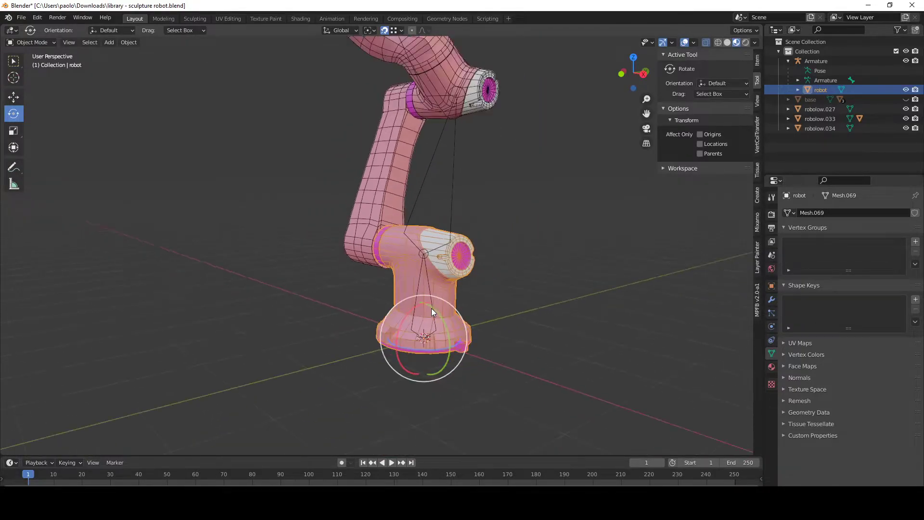
scroll(431, 308, "up", 3)
middle_click_drag(457, 244, 419, 270, "shift")
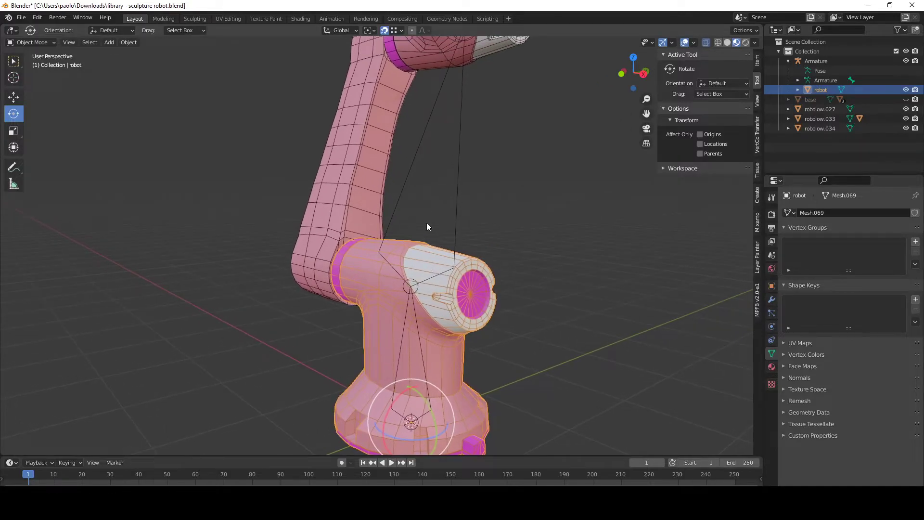
- Select the lower arm mesh with the armature as the active object and enter Pose Mode
left_click(387, 144)
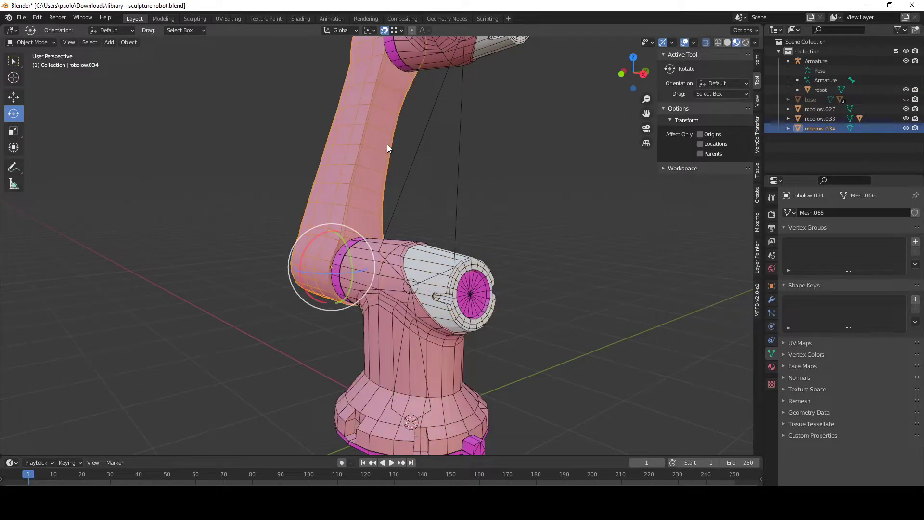
left_click(460, 143, "shift")
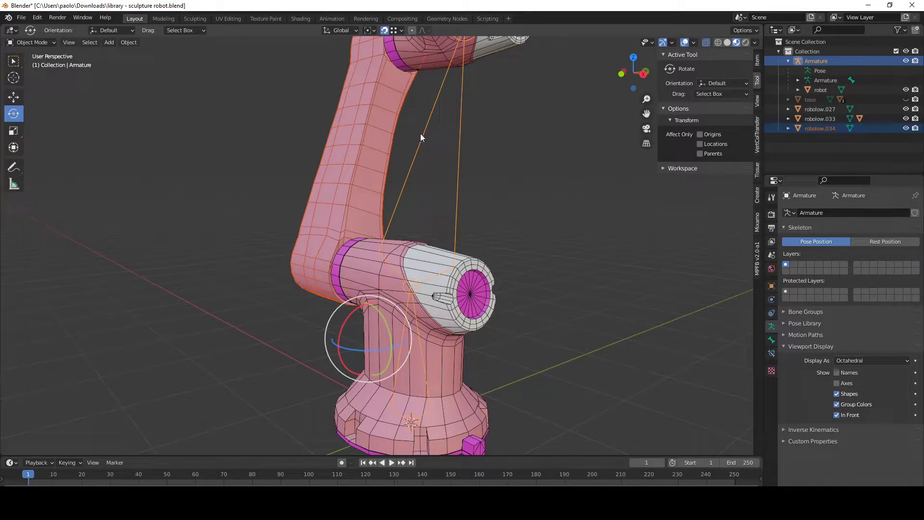
left_click(130, 43)
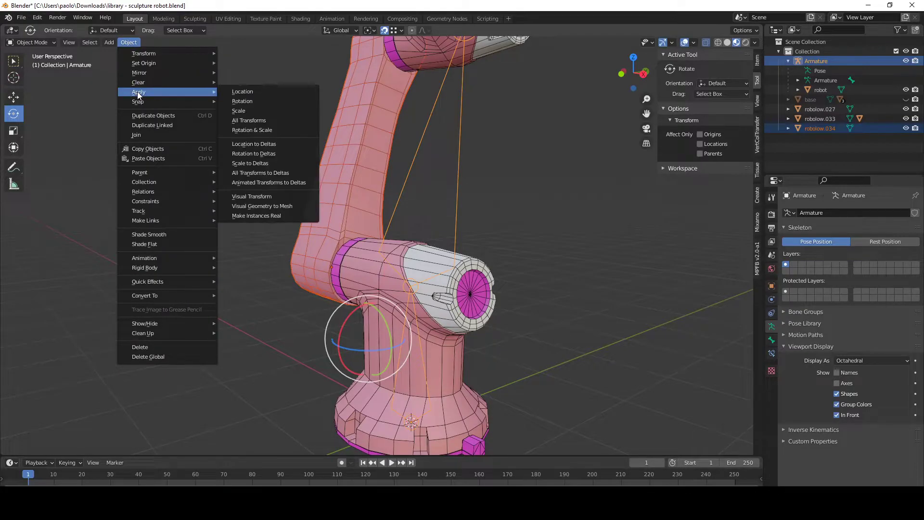
left_click(27, 43)
left_click(34, 75)
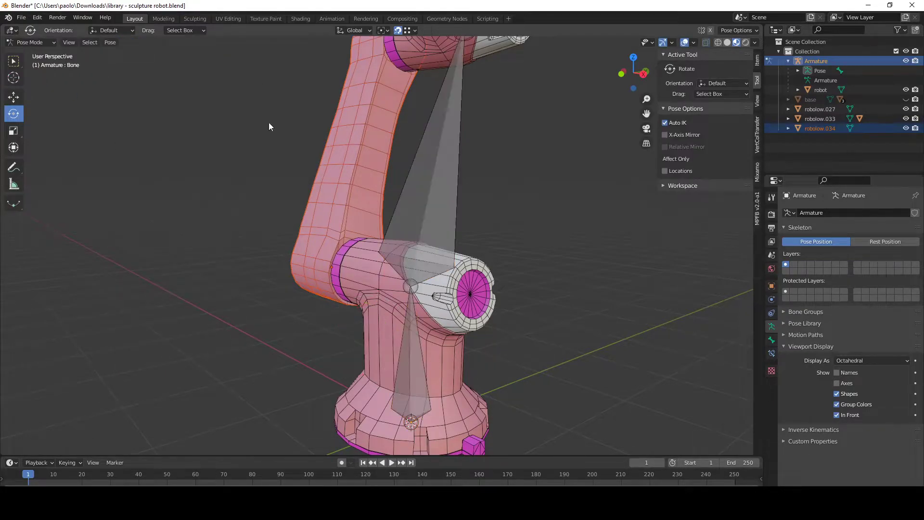
- Parent the lower arm mesh to the second bone of the chain using the Bone parent type with Keep Transform
left_click(444, 160)
scroll(445, 159, "down", 3)
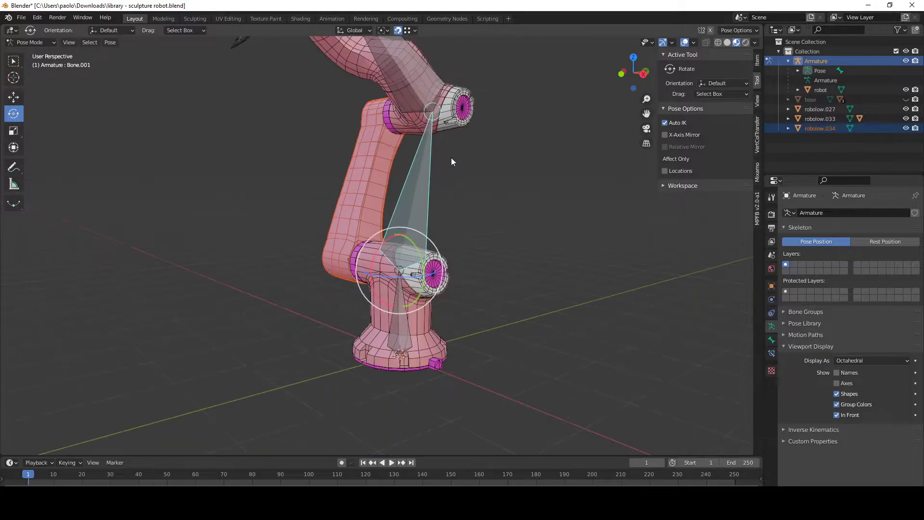
left_click(110, 42)
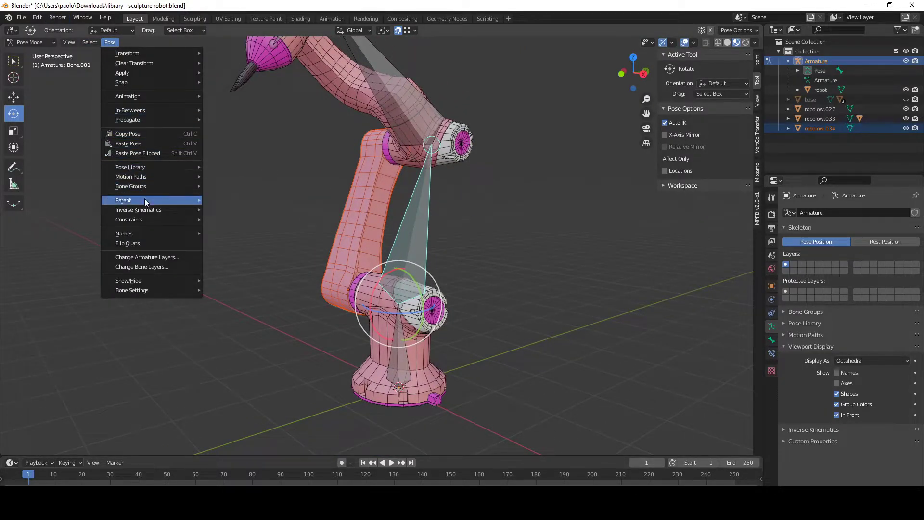
mouse_move(144, 200)
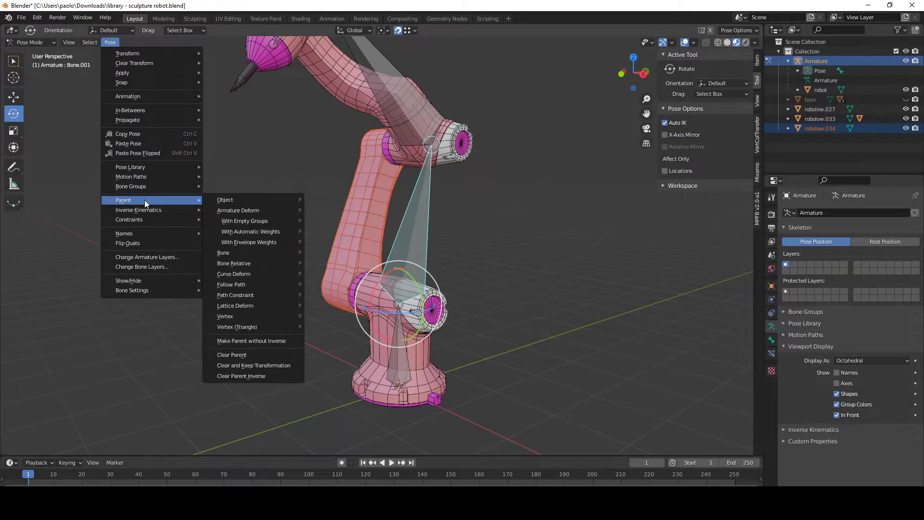
left_click(247, 253)
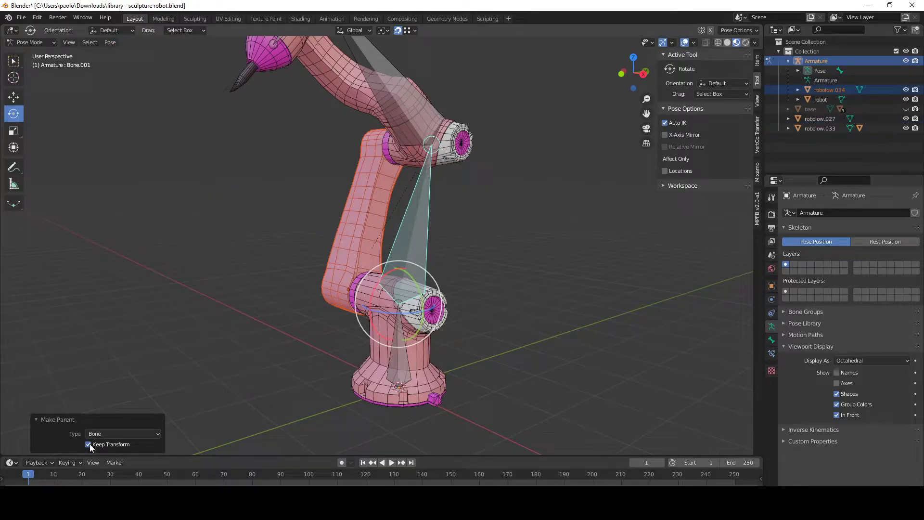
- Return to Object Mode and select the upper arm mesh with the armature as the active object
middle_click_drag(337, 226, 346, 255, "shift")
scroll(348, 235, "up", 2)
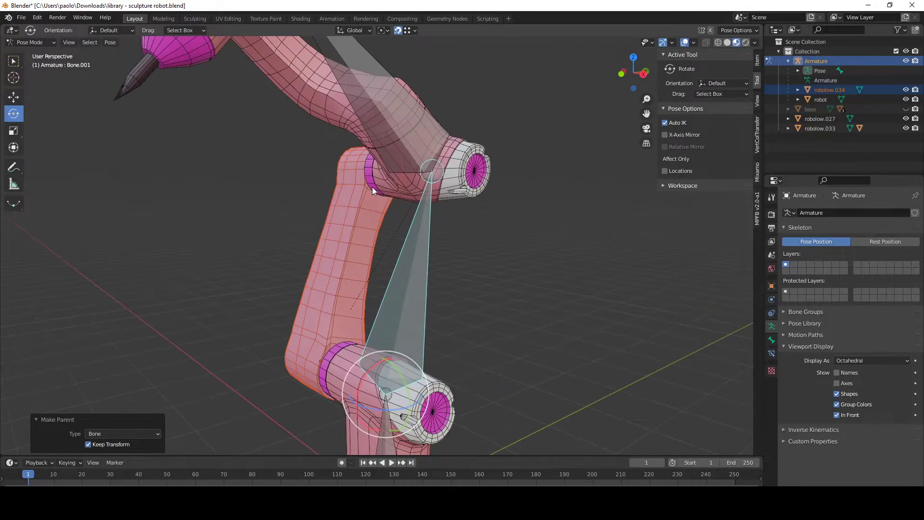
key("ctrl+Tab")
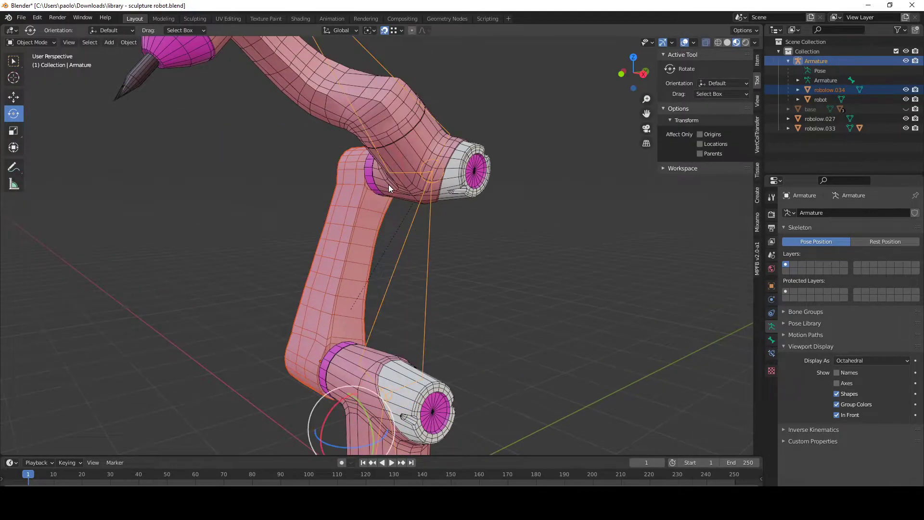
left_click(388, 184)
scroll(409, 159, "down", 2)
scroll(405, 208, "up", 5)
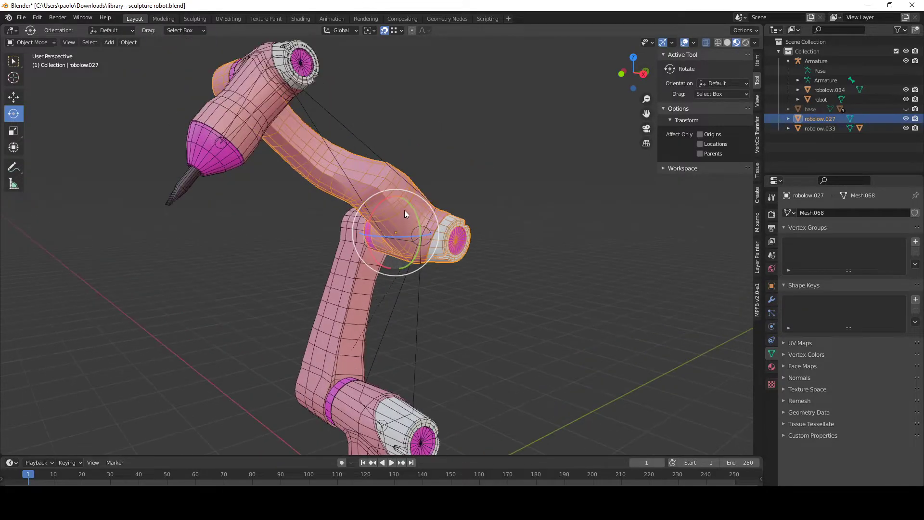
middle_click_drag(411, 315, 475, 190)
middle_click_drag(484, 296, 374, 171)
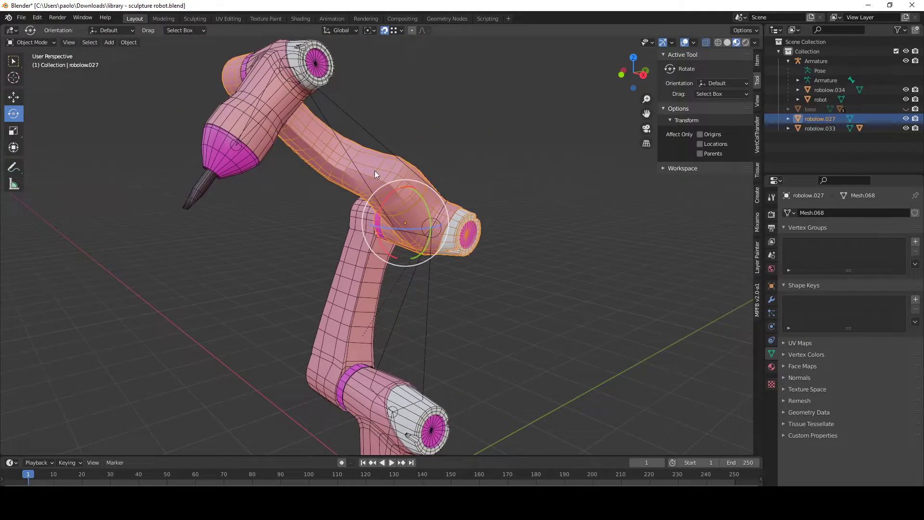
left_click(346, 114)
left_click(357, 122)
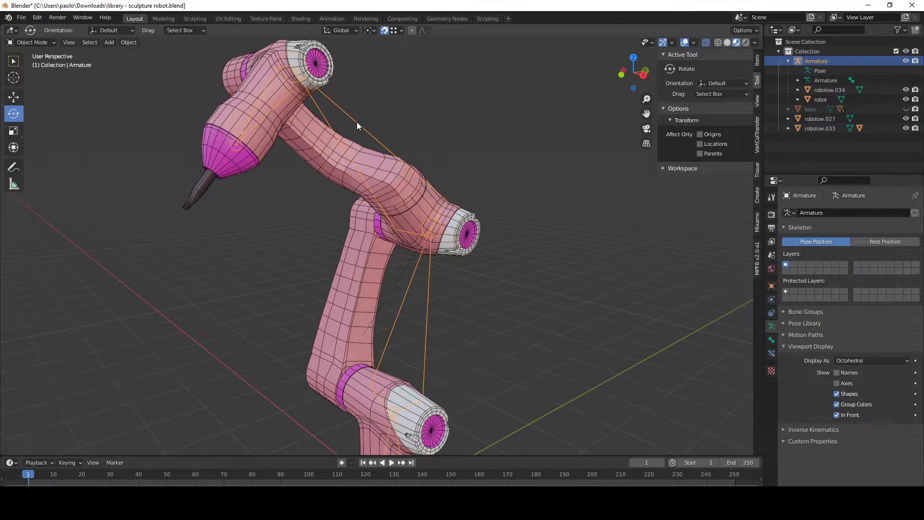
left_click(309, 148, "shift")
left_click(346, 114, "shift")
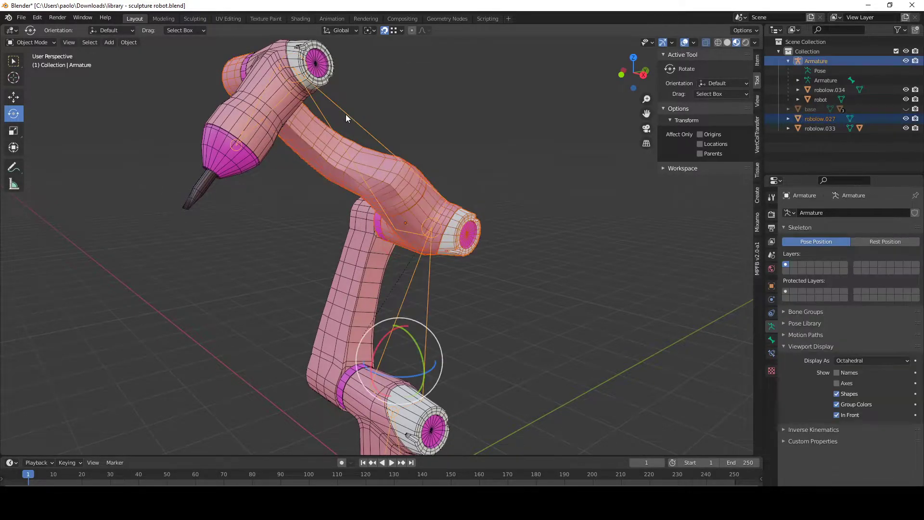
- Parent the upper arm mesh to the third bone in Pose Mode using the Bone type with Keep Transform
left_click(31, 42)
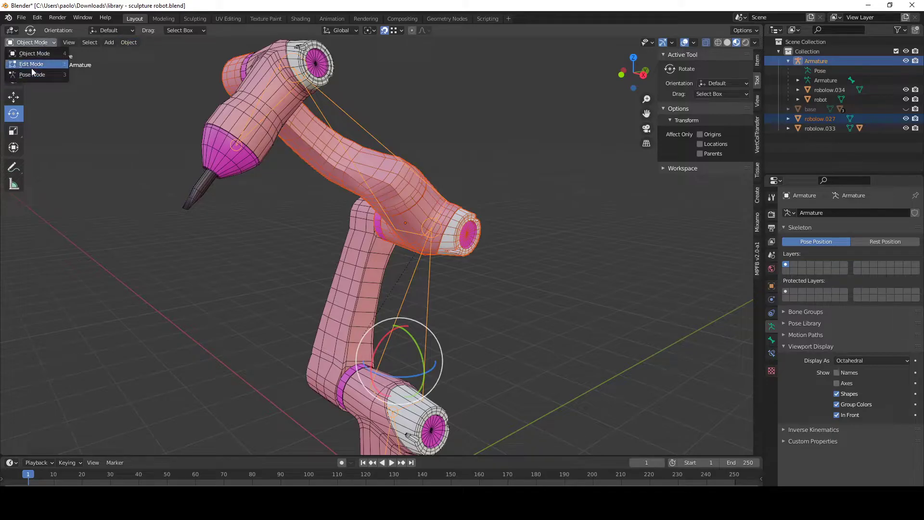
left_click(31, 75)
left_click(339, 118)
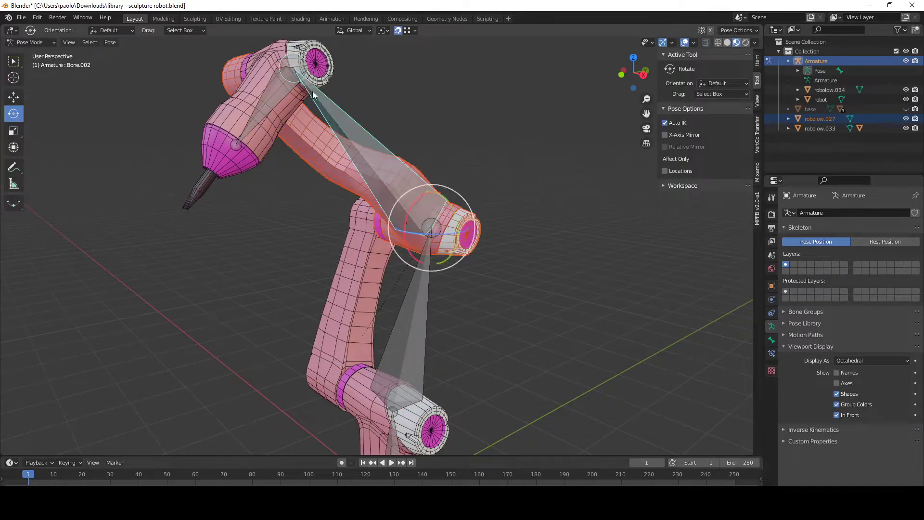
left_click(109, 42)
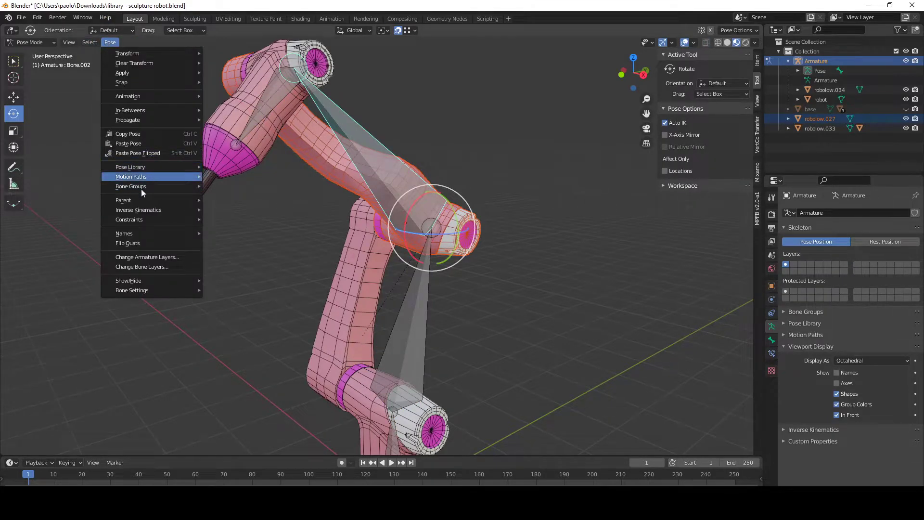
mouse_move(137, 199)
left_click(227, 254)
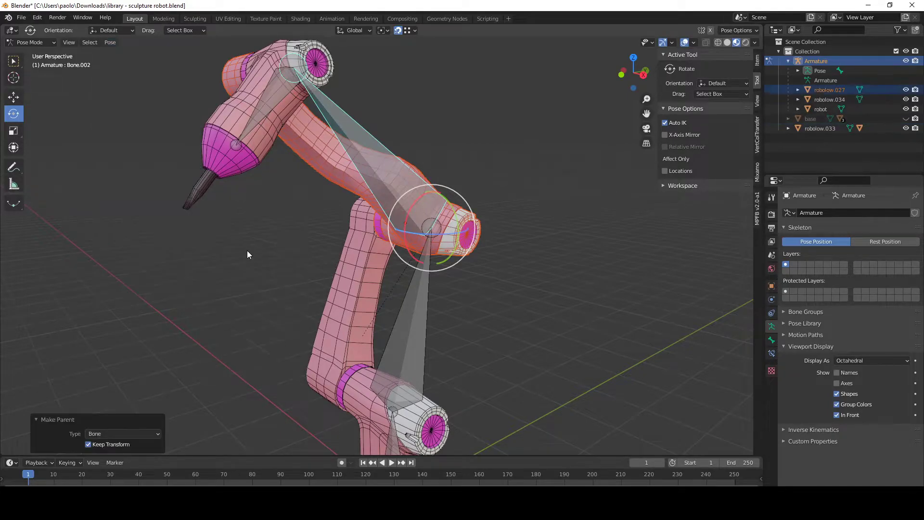
- Test the mesh parenting by rotating the second and third bones, and undo the rotation
scroll(503, 207, "down", 5, "shift")
left_click(410, 289)
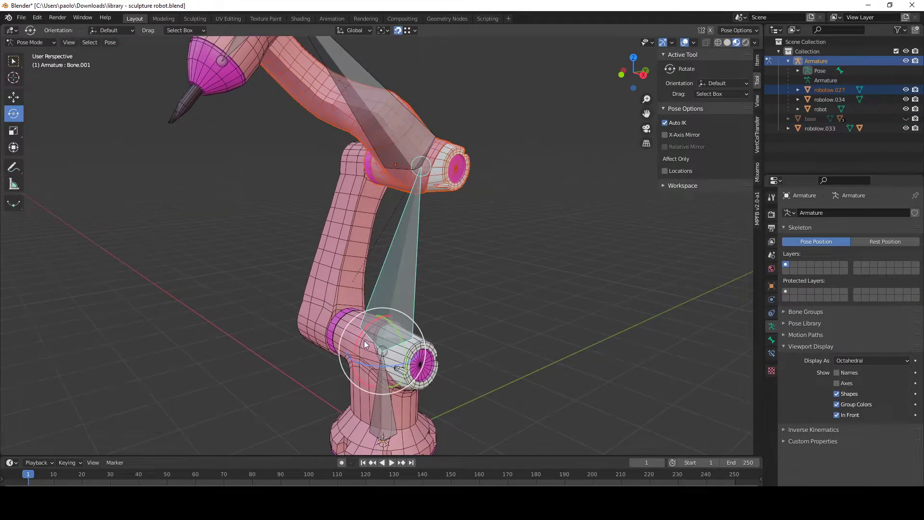
left_click_drag(368, 325, 454, 184)
left_click(402, 142)
middle_click_drag(455, 183, 347, 206)
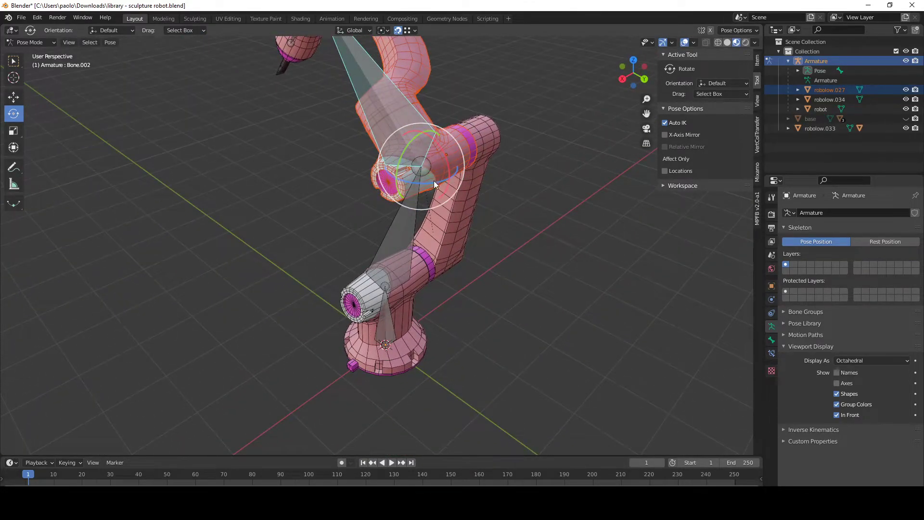
left_click_drag(434, 181, 477, 159)
key("ctrl+z")
middle_click_drag(463, 245, 453, 157)
- Return to Object Mode and select the head mesh robolow.033 with the armature as the active object
left_click(333, 216)
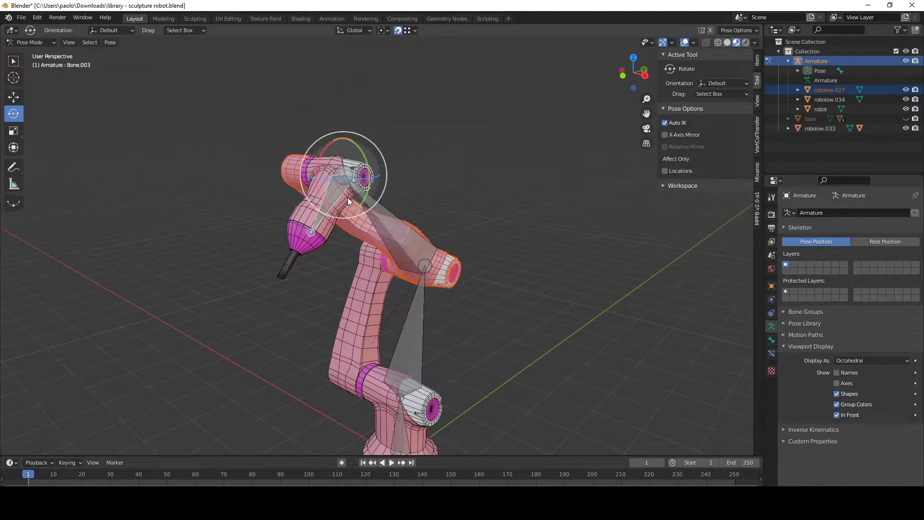
key("ctrl+Tab")
left_click(311, 202)
scroll(308, 207, "up", 4)
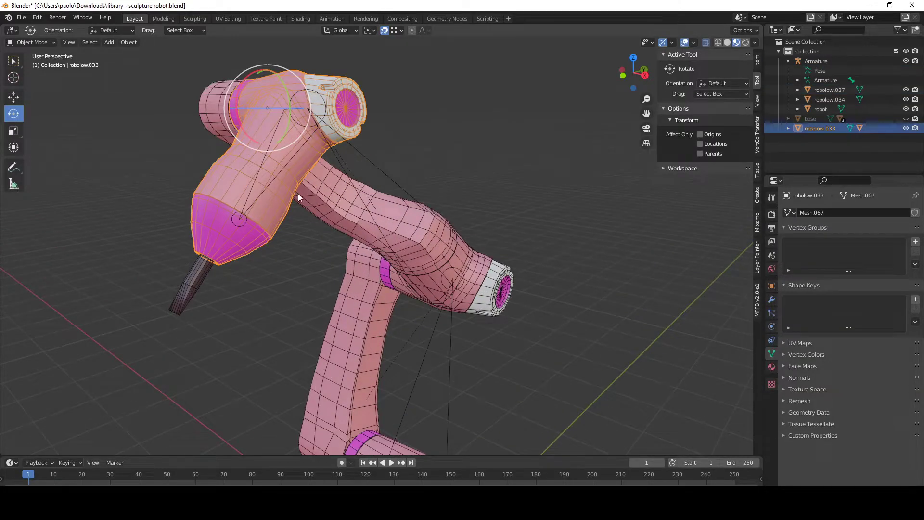
left_click(269, 185, "shift")
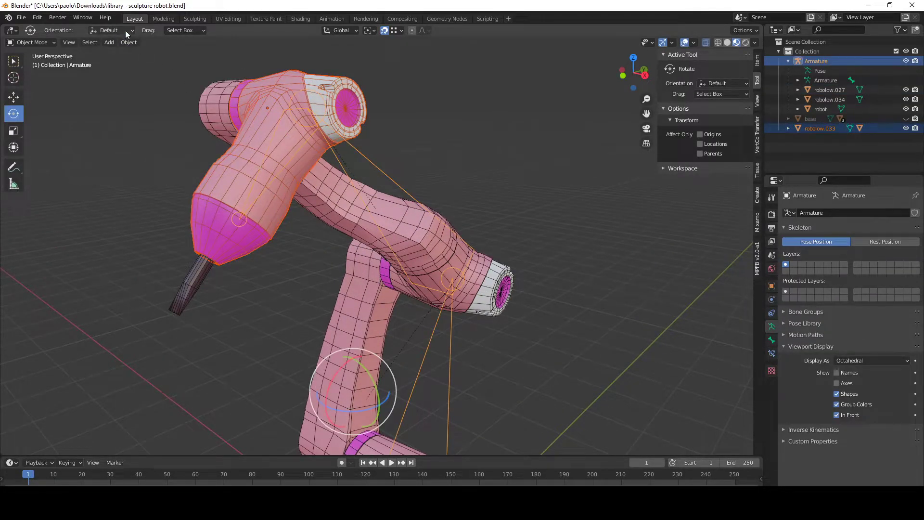
- Parent the head mesh to the fourth bone in Pose Mode using the Bone type with Keep Transform
left_click(48, 44)
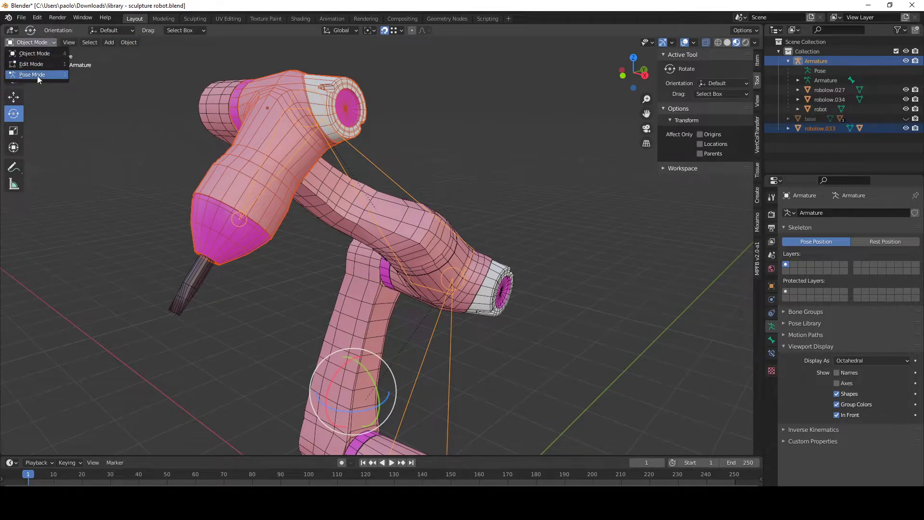
left_click(38, 75)
left_click(279, 140)
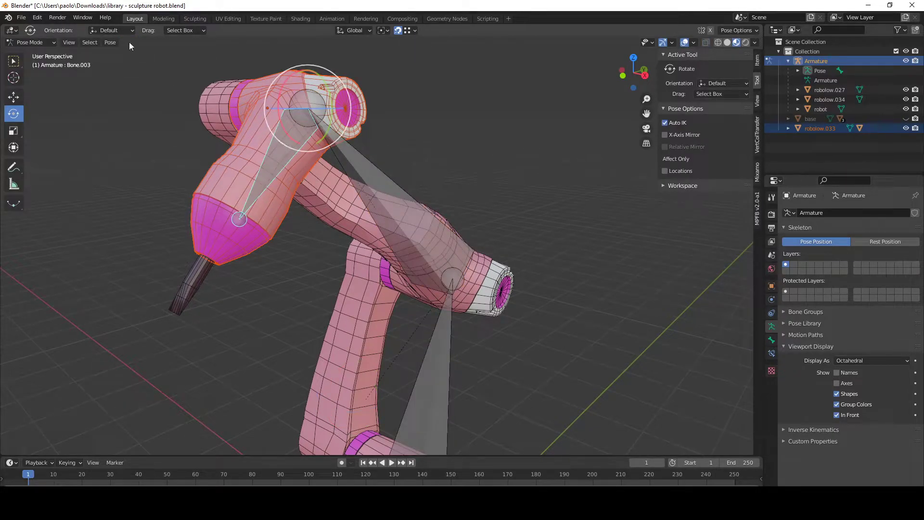
left_click(110, 42)
mouse_move(126, 200)
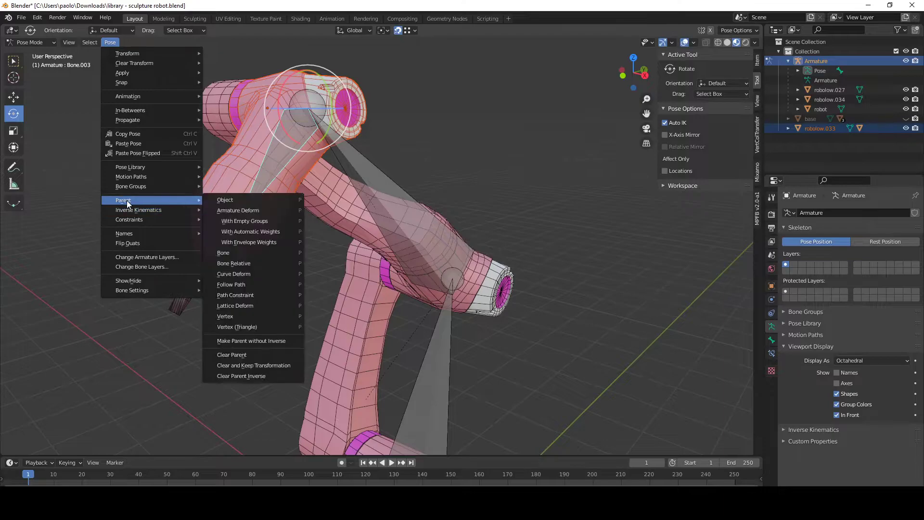
left_click(236, 253)
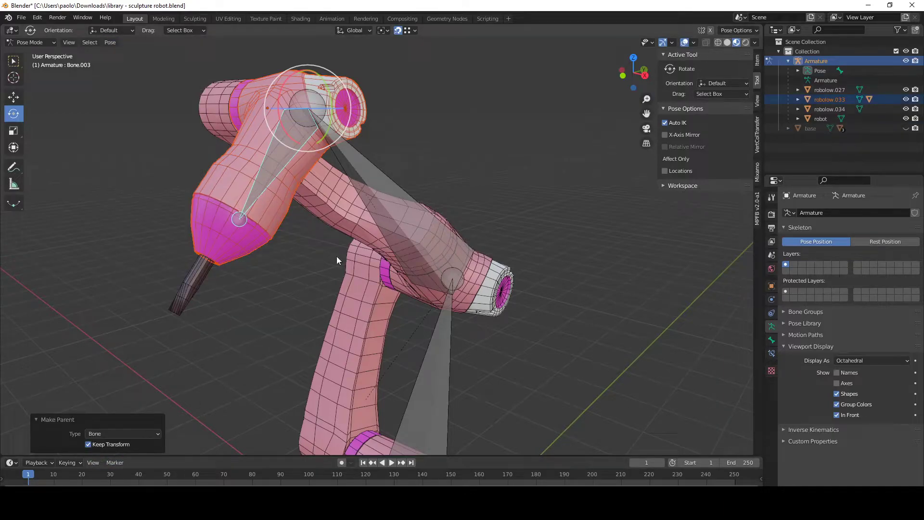
- Return to Object Mode, select the tip mesh and expand robolow.033 in the hierarchy to check the tip's parent
scroll(345, 244, "down", 3)
scroll(345, 241, "up", 3)
middle_click_drag(319, 304, 350, 260, "shift")
middle_click_drag(303, 222, 301, 218)
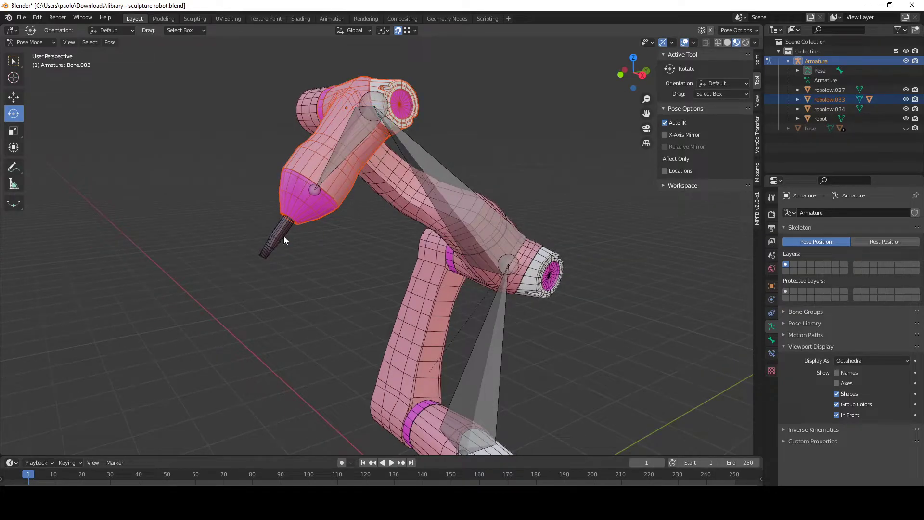
key("ctrl+Tab")
left_click(282, 230)
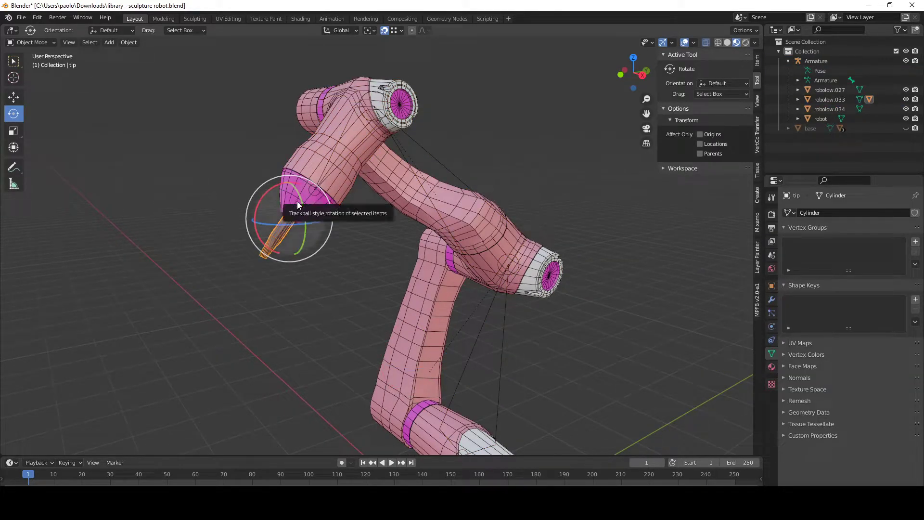
left_click(297, 202)
left_click(289, 224)
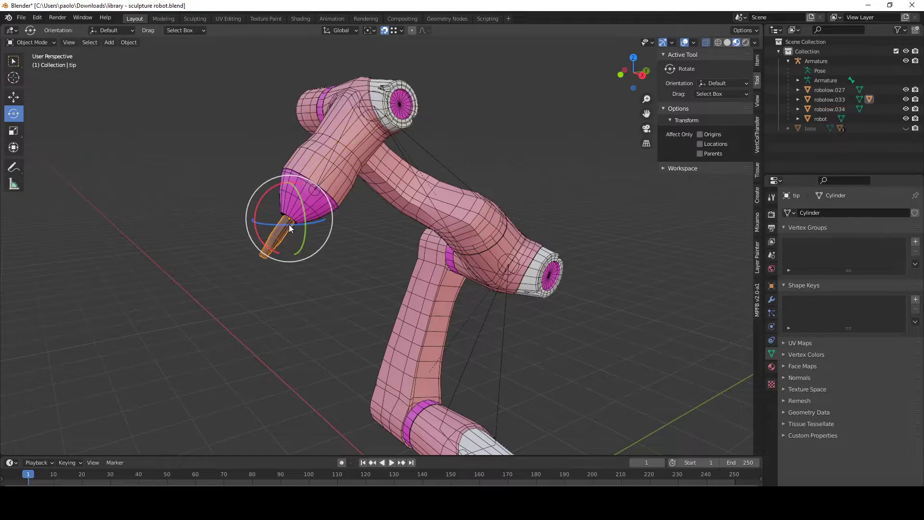
left_click(798, 99)
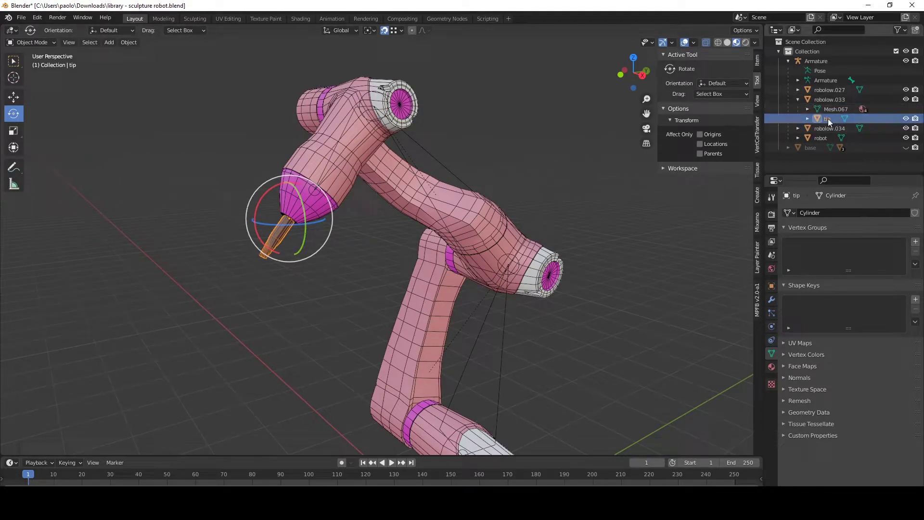
- Set the transform orientation to Local, try moving the tip with the Move tool, and deselect it
scroll(328, 193, "up", 3)
key("shift+space")
key("g")
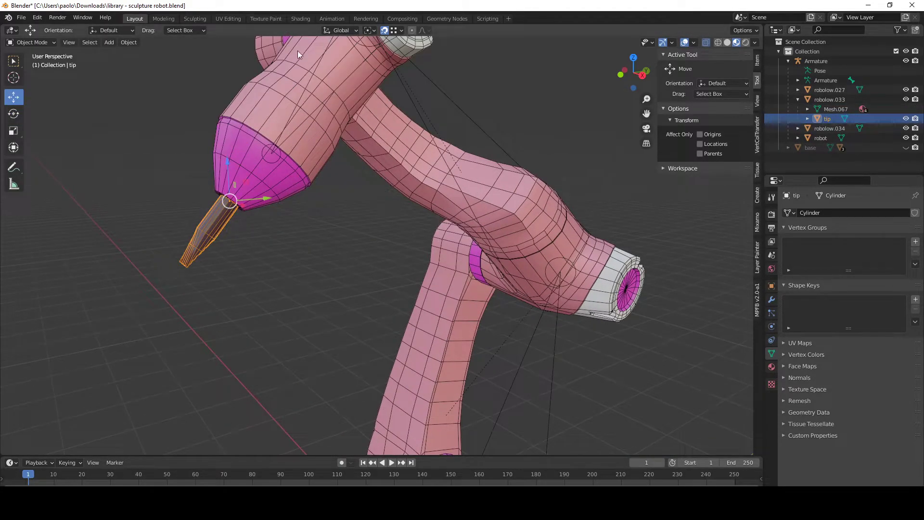
left_click(354, 30)
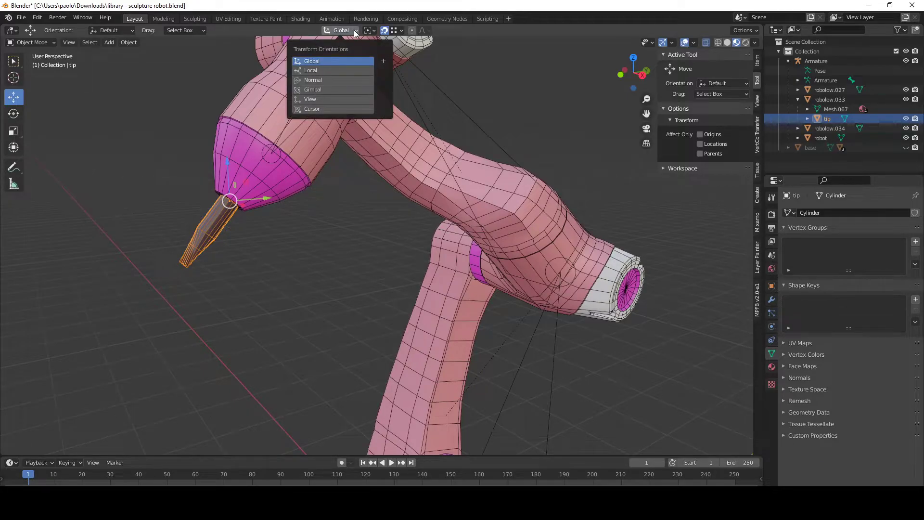
left_click(330, 70)
left_click_drag(253, 172, 243, 195)
left_click(336, 220)
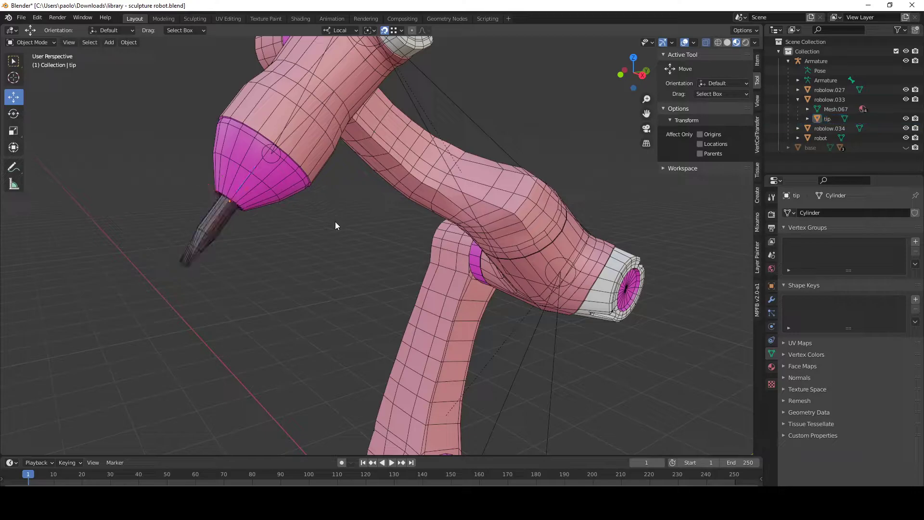
- Put the armature back in Pose Mode and select the fourth bone inside the head
scroll(336, 222, "down", 5)
scroll(335, 226, "up", 2)
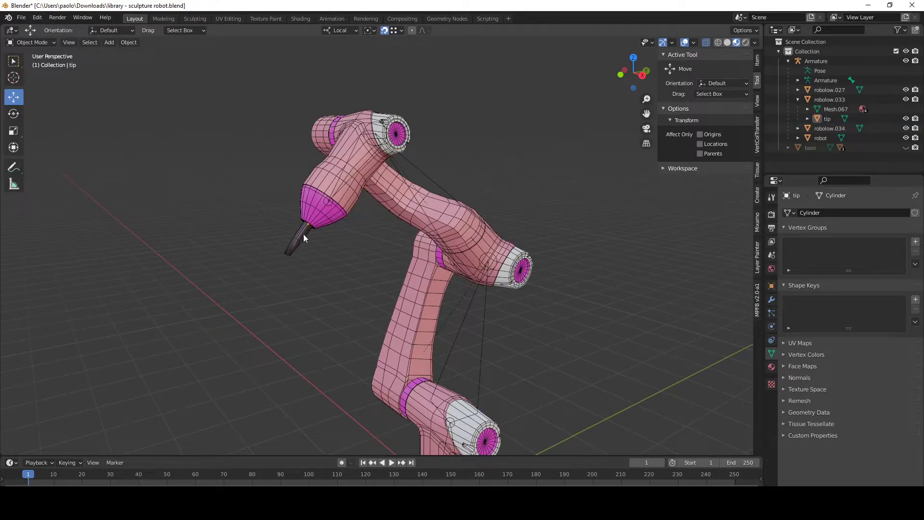
left_click(311, 192)
left_click(356, 167)
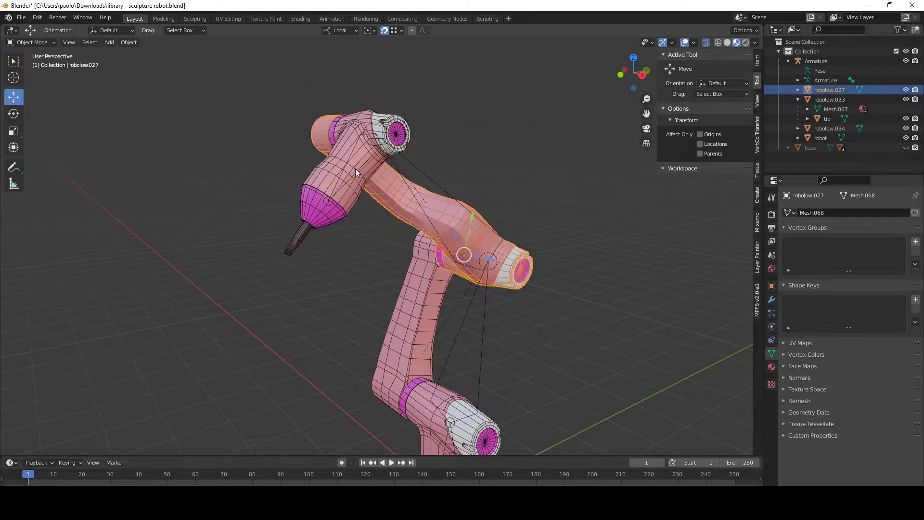
key("ctrl+Tab")
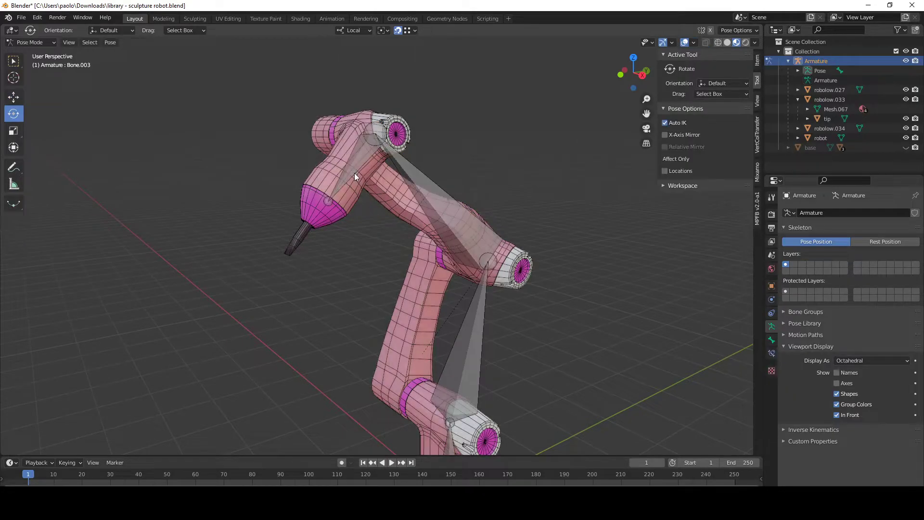
left_click(354, 173)
middle_click_drag(354, 173, 457, 192)
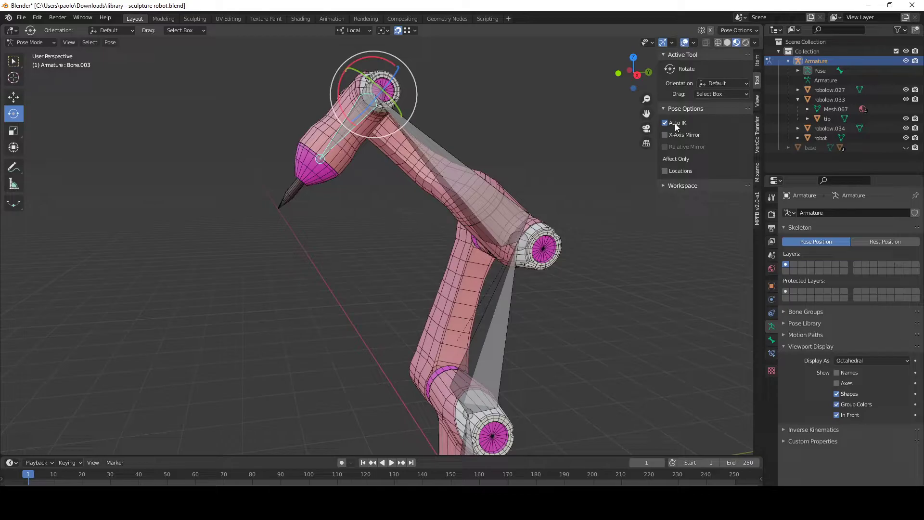
- Test the arm by moving the fourth bone with the Move tool and Auto IK, and undo the move
scroll(411, 182, "down", 3)
key("shift+space")
key("g")
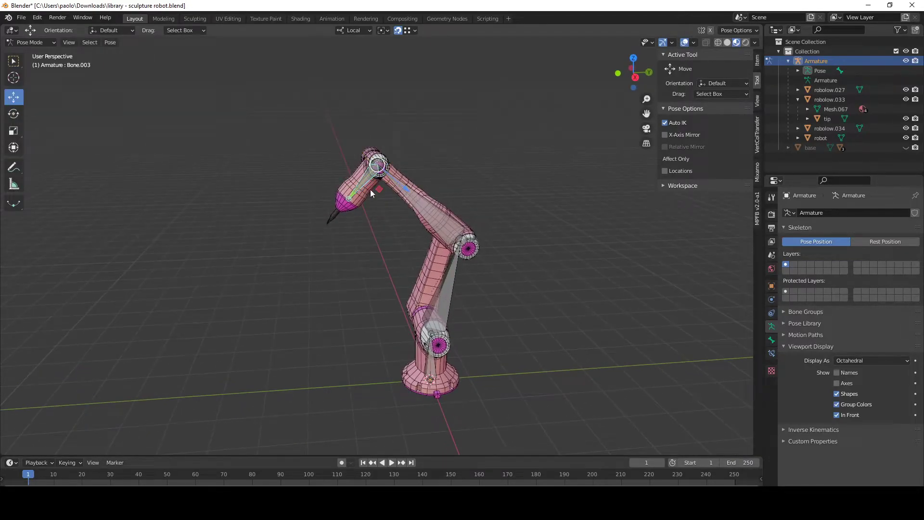
left_click_drag(380, 189, 377, 165)
left_click_drag(375, 189, 313, 182)
key("Escape")
left_click_drag(379, 192, 362, 258)
key("ctrl+z")
- Show the bone constraint settings of the fourth bone
scroll(494, 234, "up", 5)
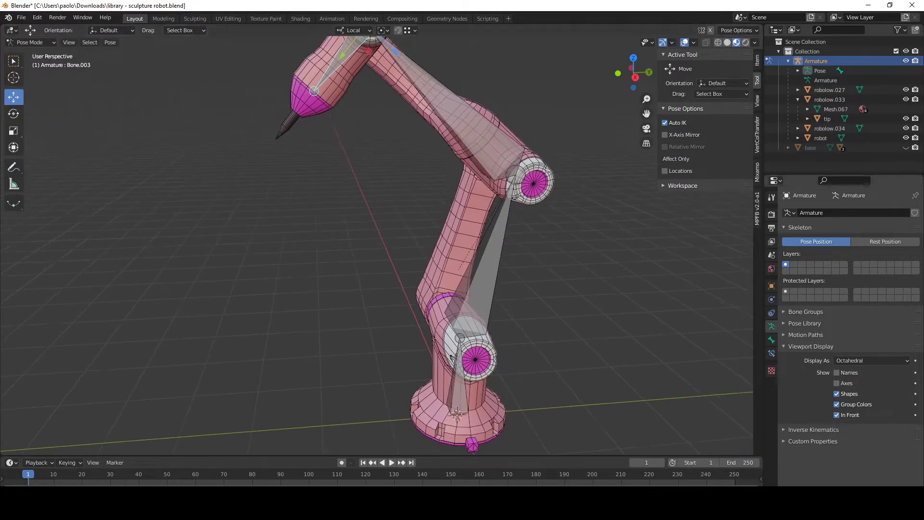
left_click(771, 353)
scroll(373, 129, "down", 2)
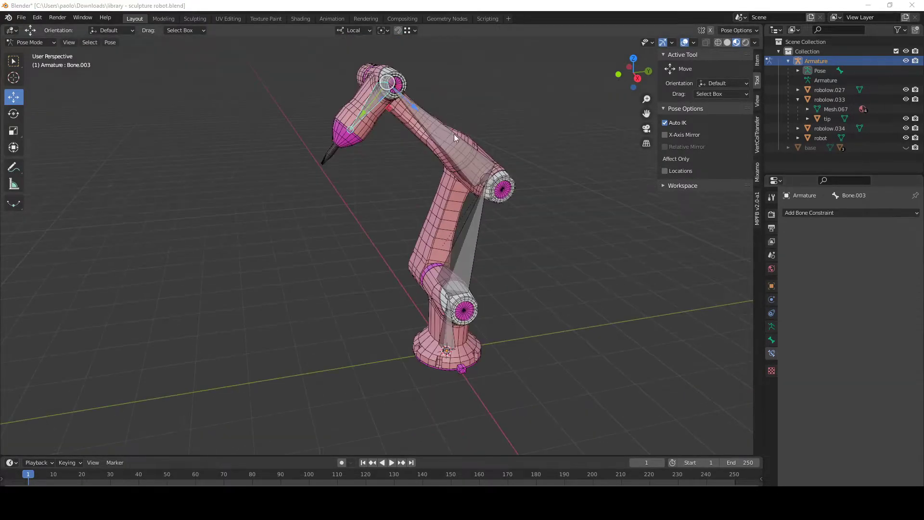
- Move the fourth bone around with Auto IK to test how the base part reacts, and restore the pose
middle_click_drag(384, 116, 337, 120)
key("g")
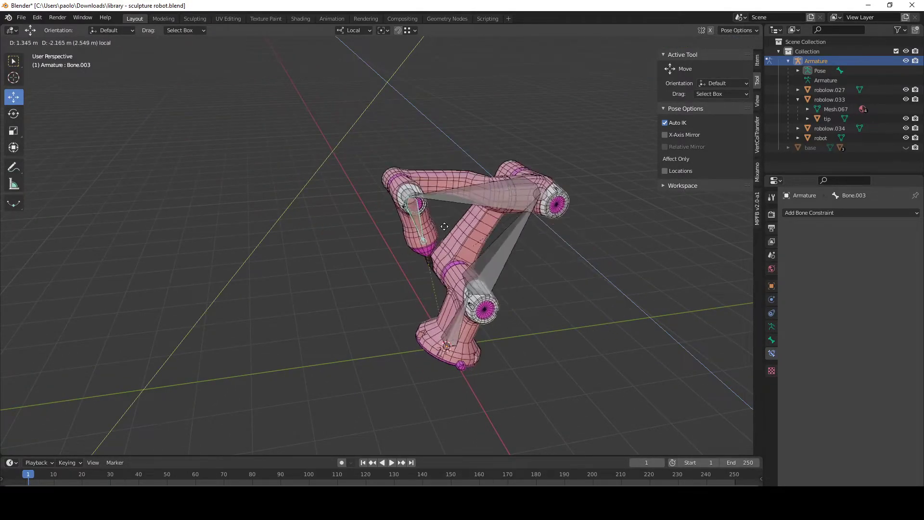
left_click(241, 159)
middle_click_drag(517, 339, 496, 238)
left_click_drag(278, 88, 316, 127)
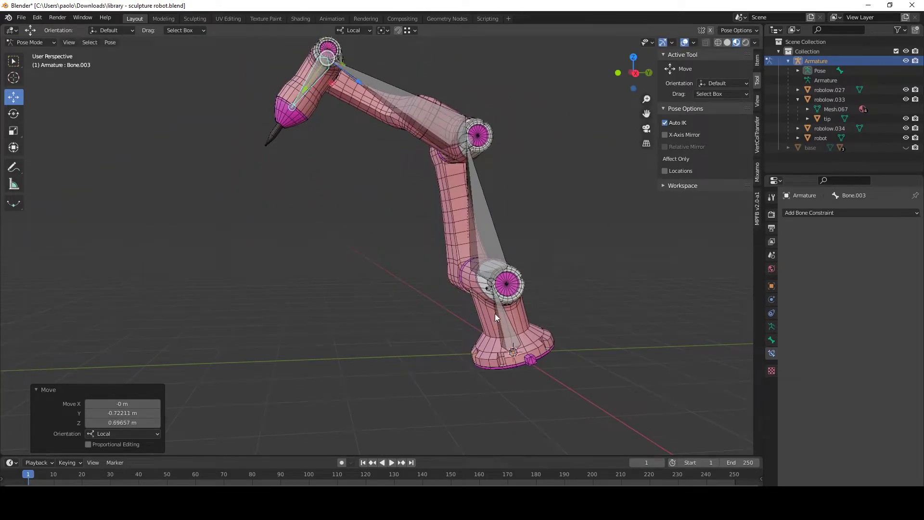
middle_click_drag(532, 240, 509, 222)
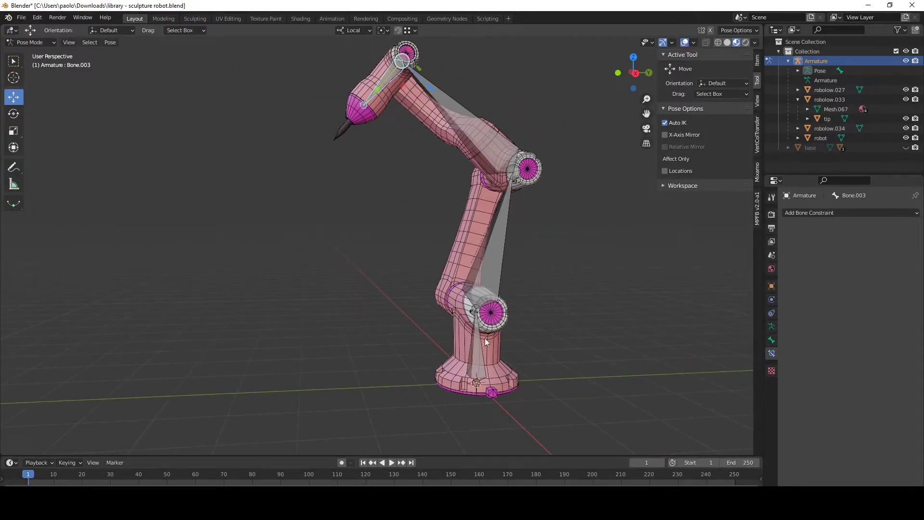
- Compare the Relations settings of the base bone and the second bone, ending with the base bone selected
left_click(471, 351)
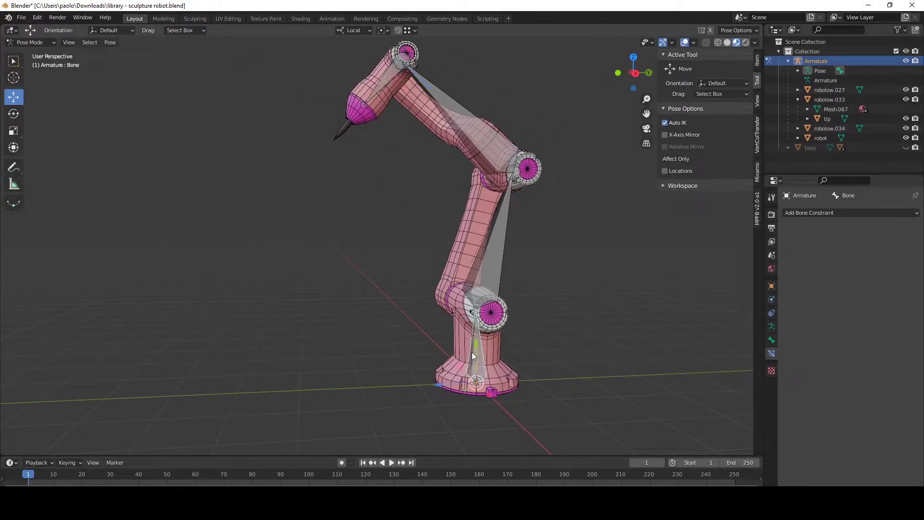
left_click(772, 340)
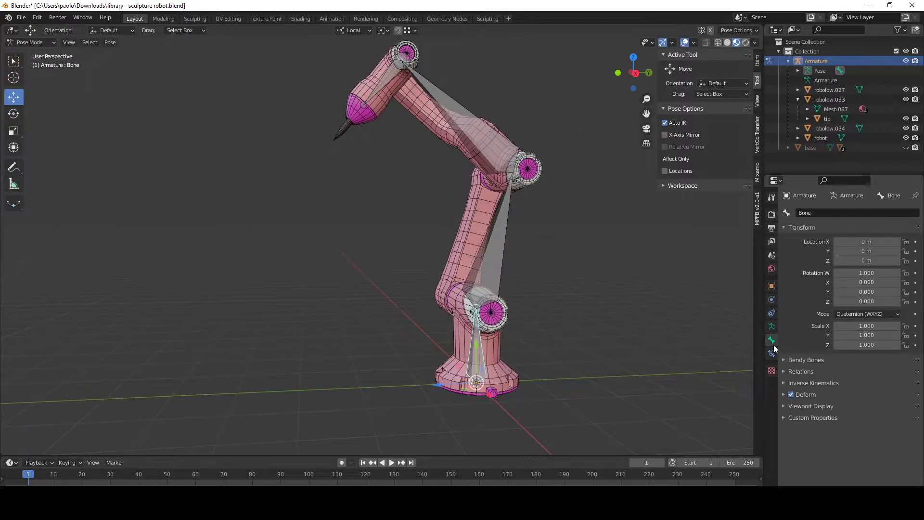
left_click(803, 371)
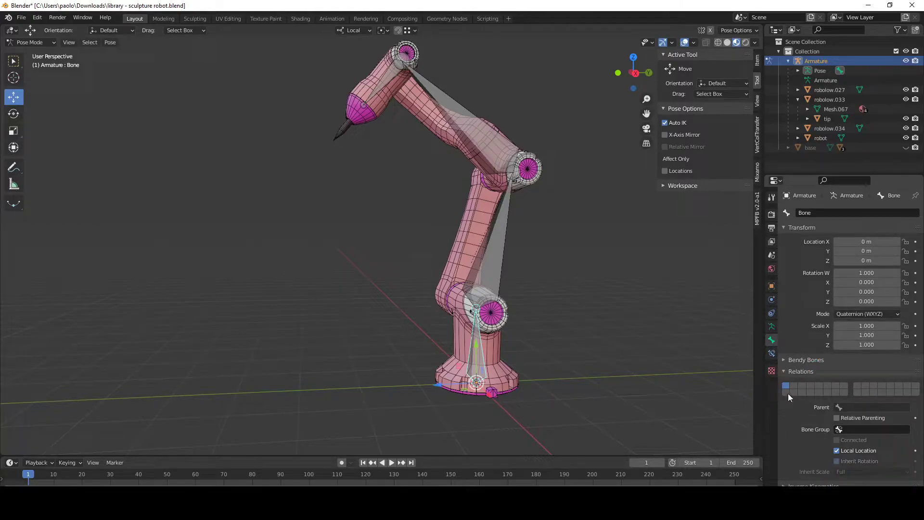
left_click(486, 282)
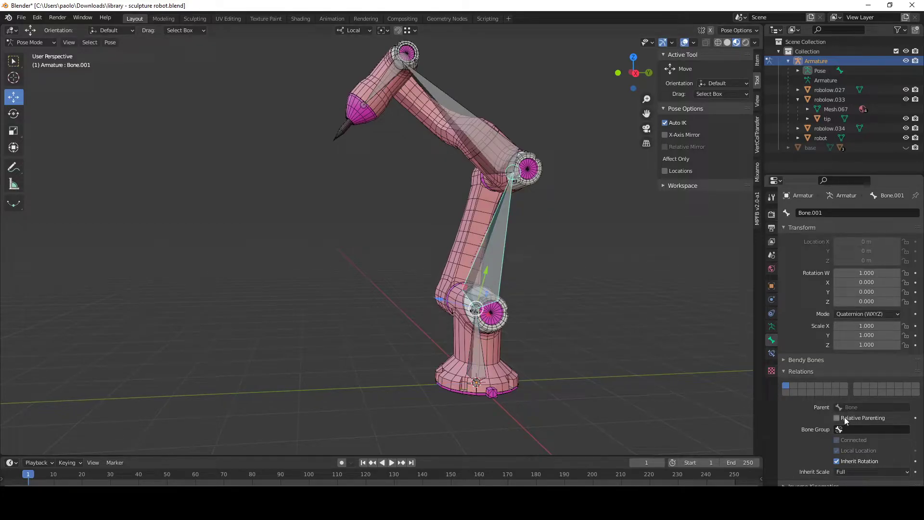
left_click(482, 348)
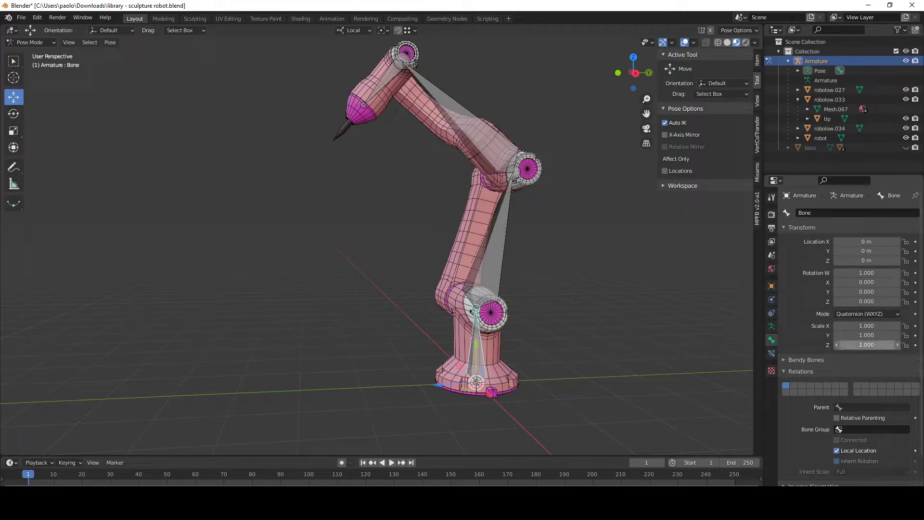
- Lock the X, Y and Z axes in the base bone's Inverse Kinematics settings
scroll(842, 395, "down", 2)
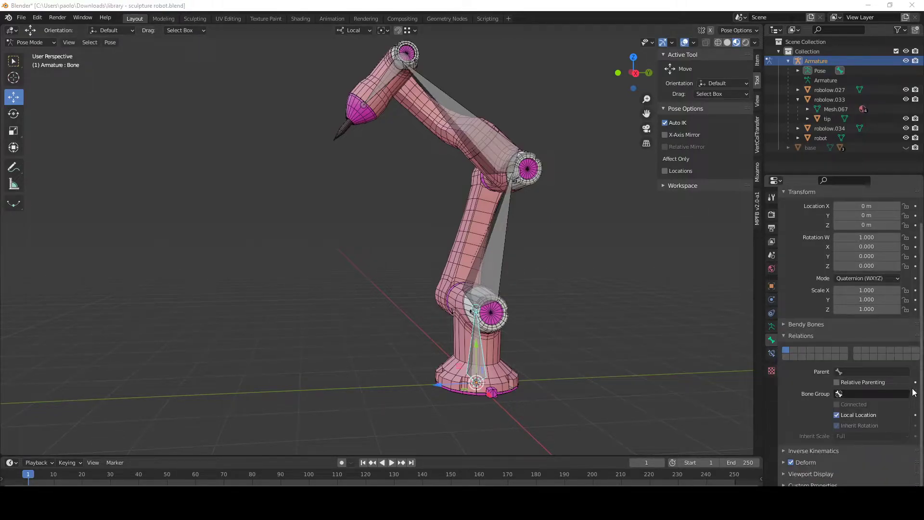
left_click(810, 448)
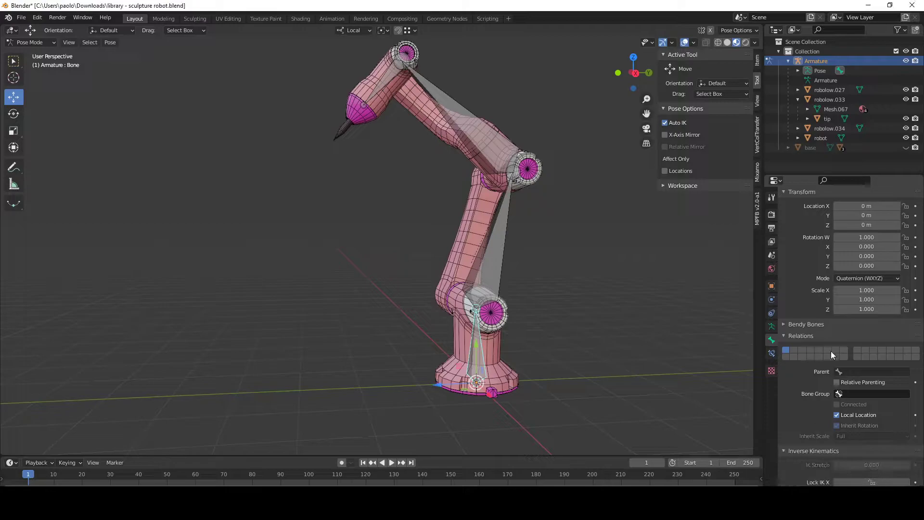
scroll(828, 361, "down", 8)
left_click(878, 308)
left_click(877, 317)
left_click(876, 329)
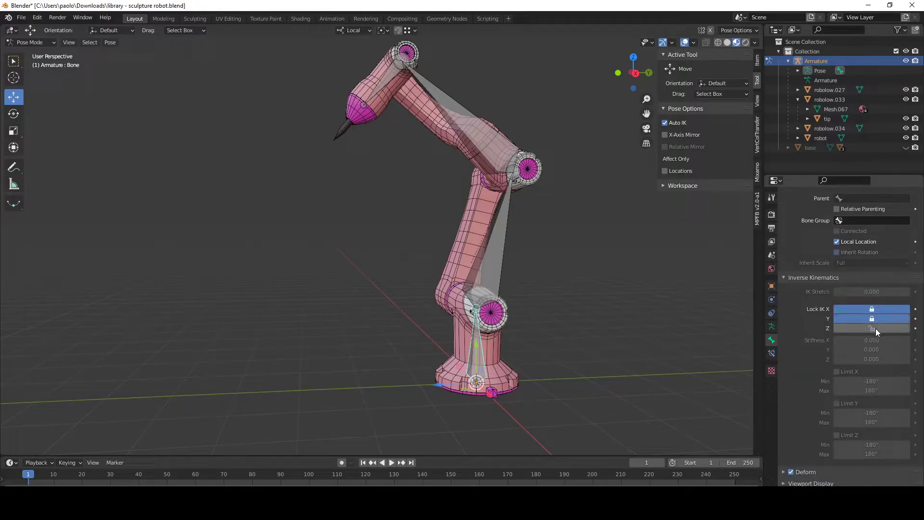
- Move the fourth bone twice with Auto IK to test the locked base, checking the base bone's IK locks between the moves
left_click(392, 81)
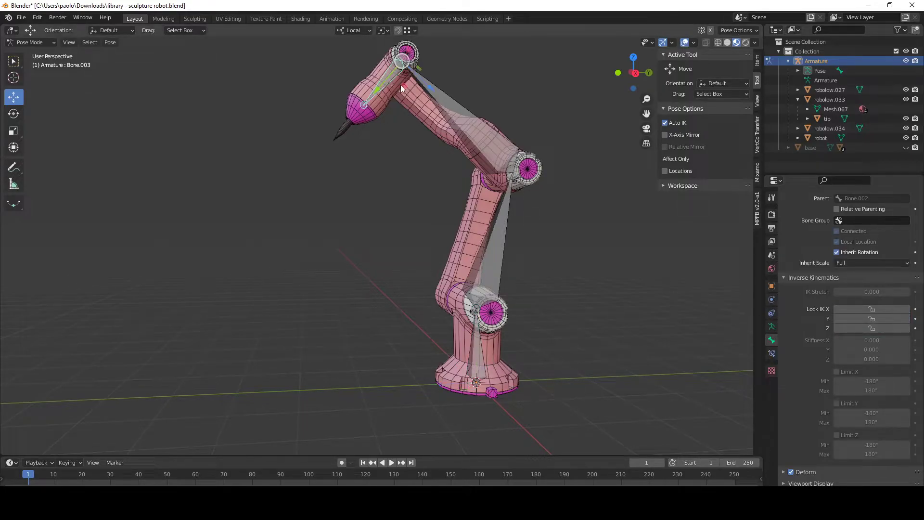
key("g")
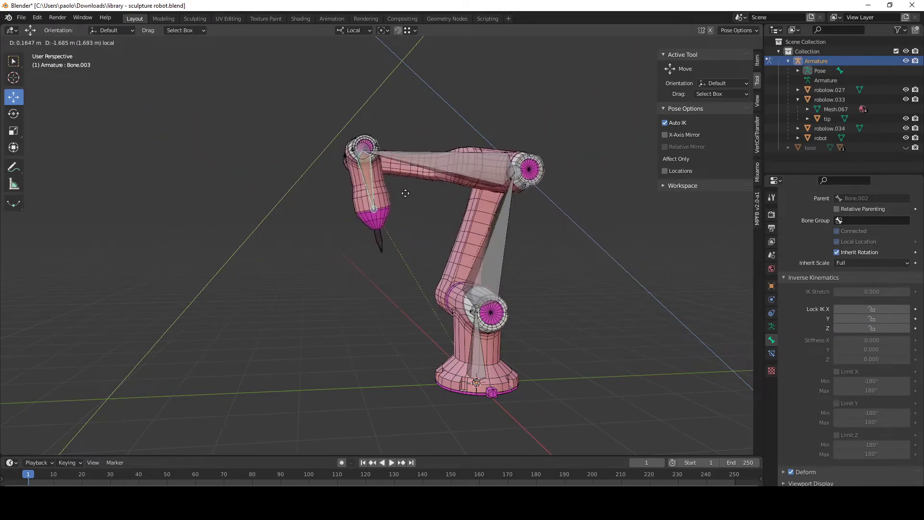
left_click(418, 171)
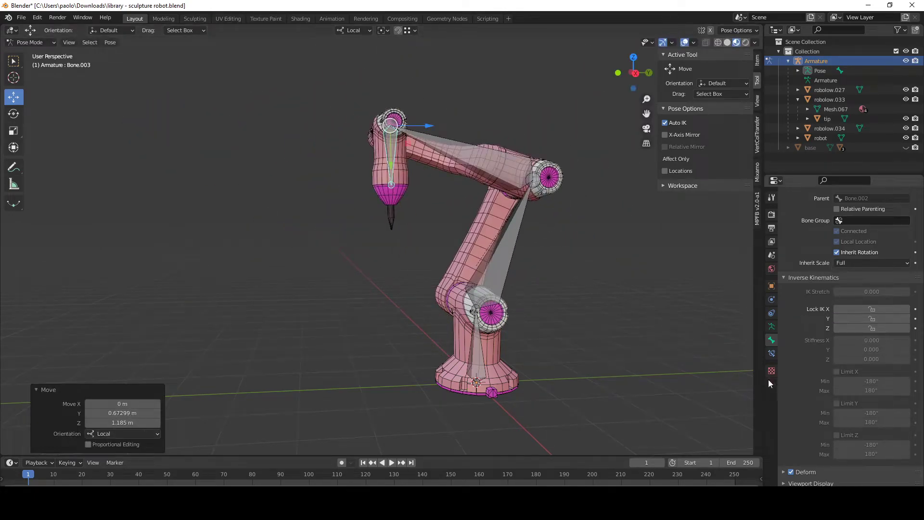
left_click(477, 348)
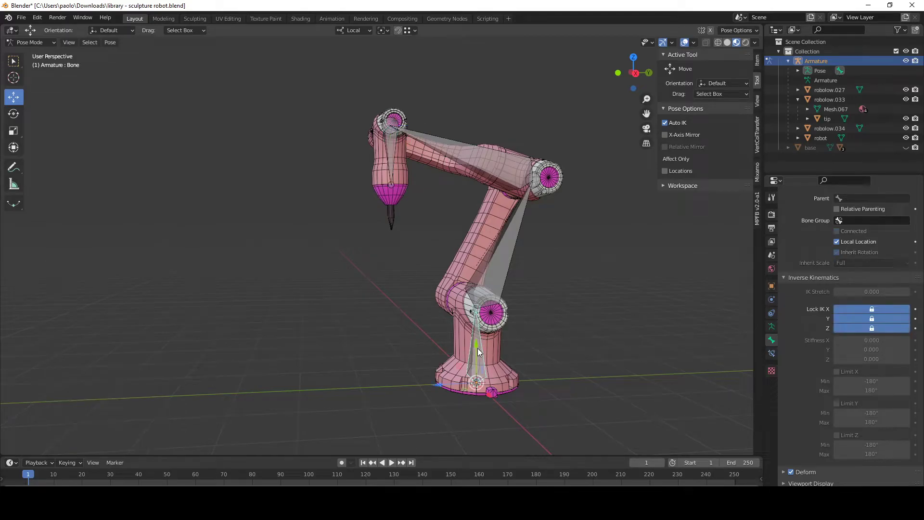
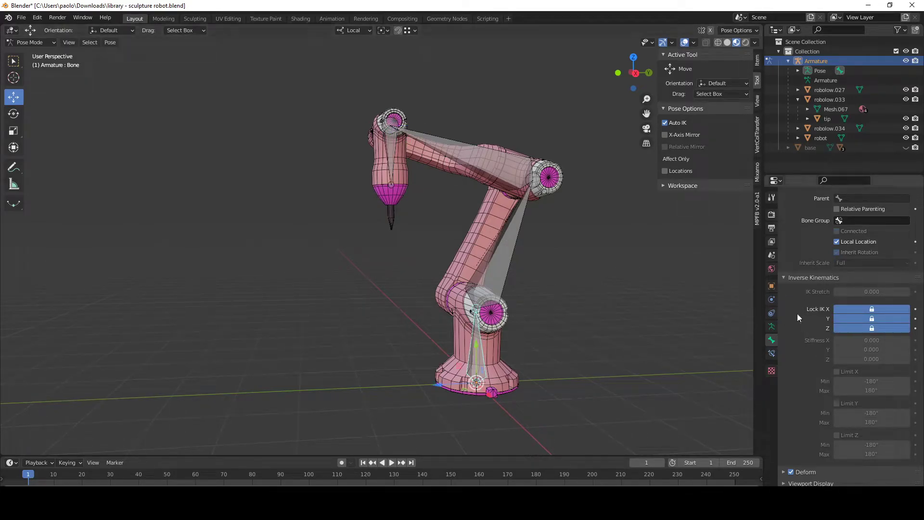
left_click(392, 168)
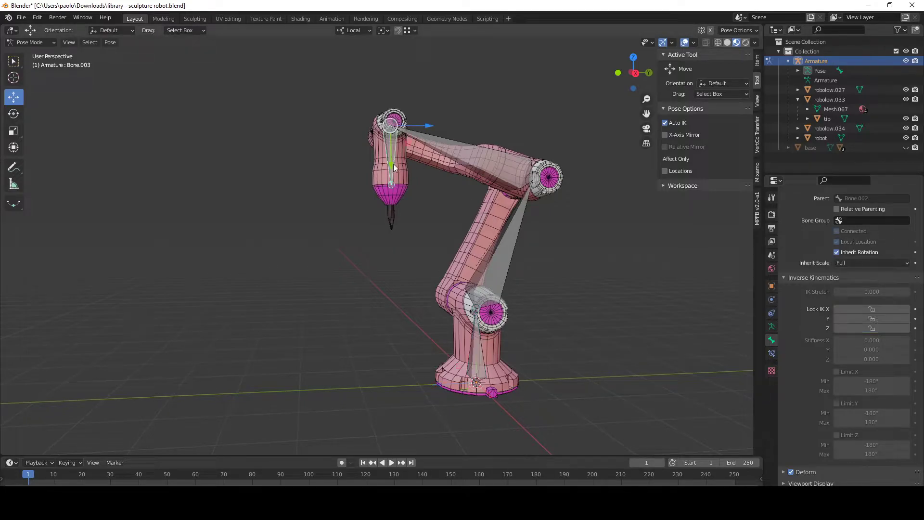
key("g")
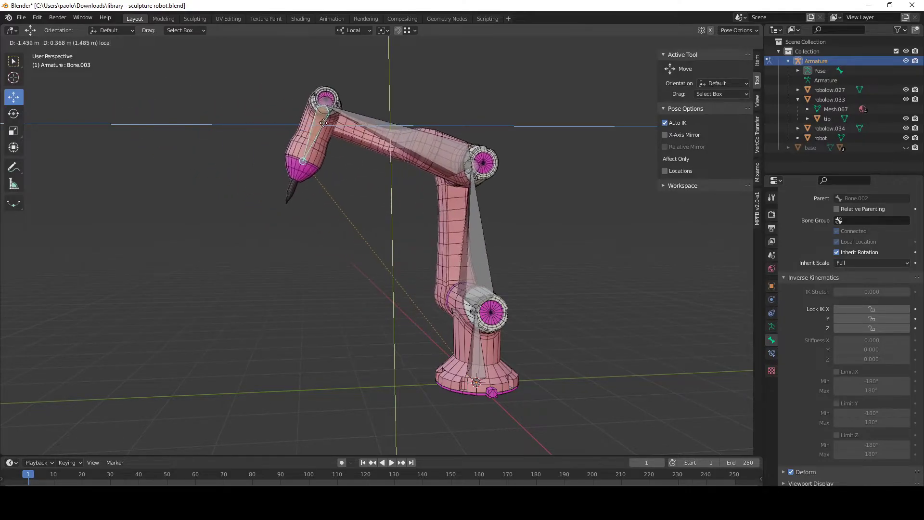
left_click(367, 113)
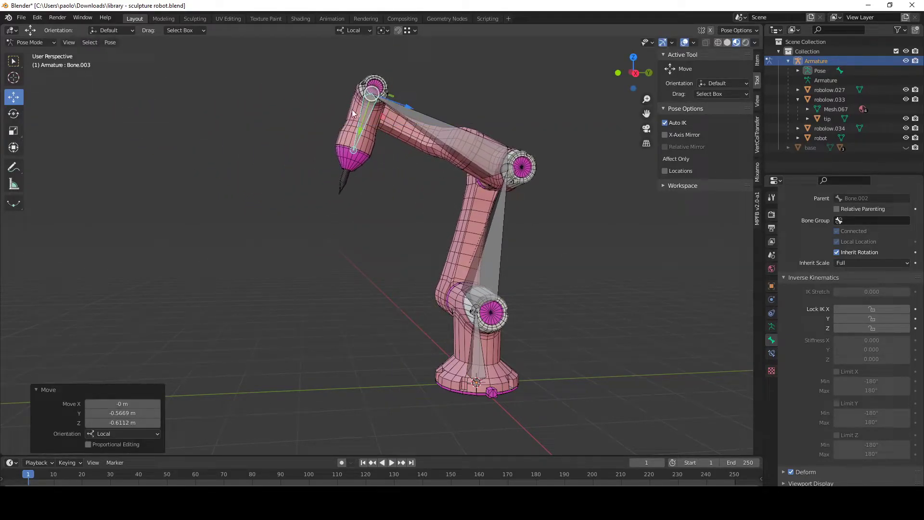
- Turn off Auto IK and unlock the X, Y and Z IK axes of the base bone
middle_click_drag(433, 94, 450, 117, "shift")
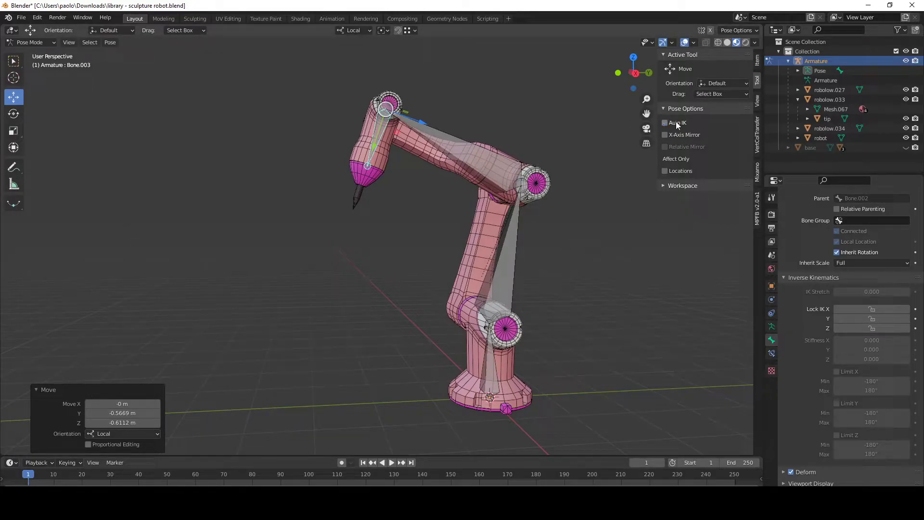
middle_click_drag(541, 179, 527, 348, "shift")
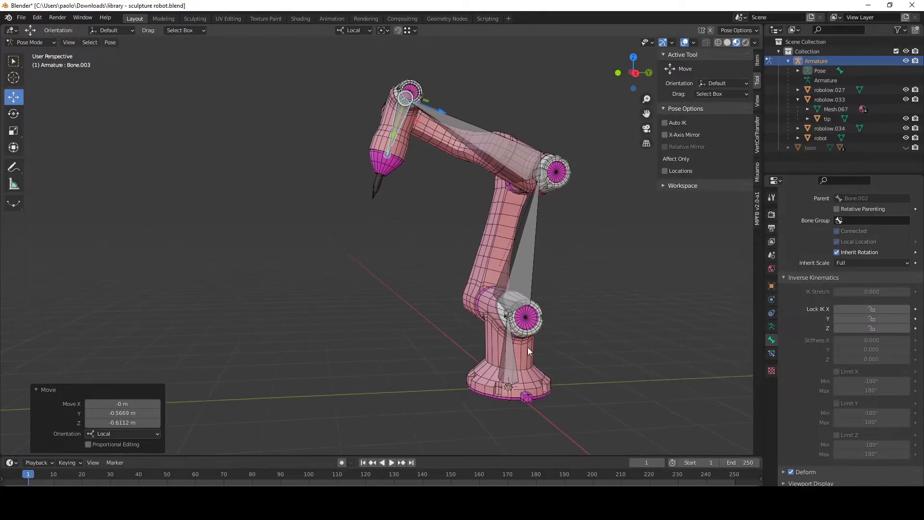
left_click(518, 356)
left_click(871, 312)
left_click(874, 318)
left_click(876, 329)
- Look over the arm from another angle, select the fourth bone and collapse its Inverse Kinematics settings
middle_click_drag(523, 325, 563, 303, "shift")
left_click(661, 330)
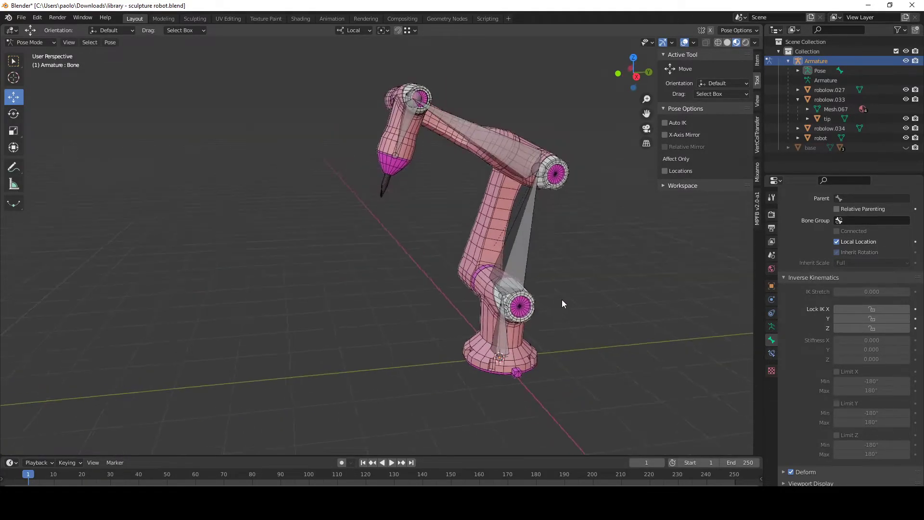
middle_click_drag(648, 212, 529, 250)
middle_click_drag(369, 270, 423, 285, "shift")
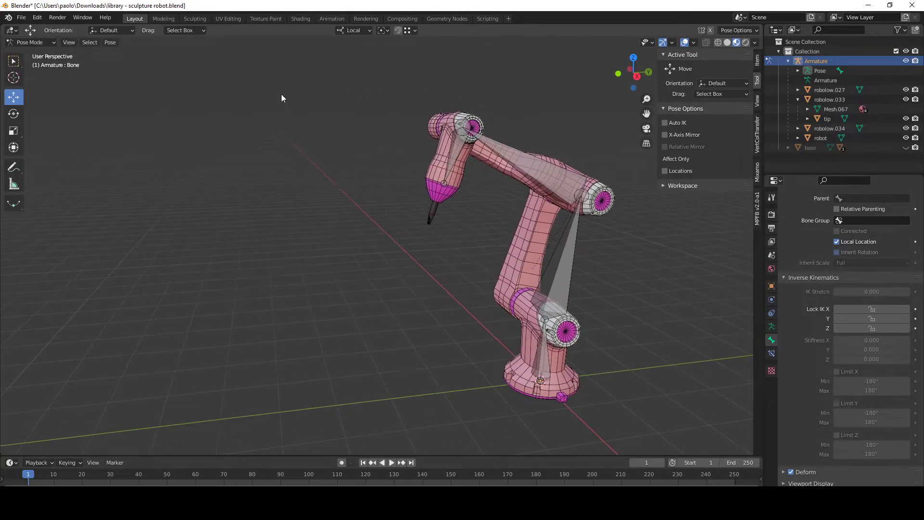
left_click(453, 160)
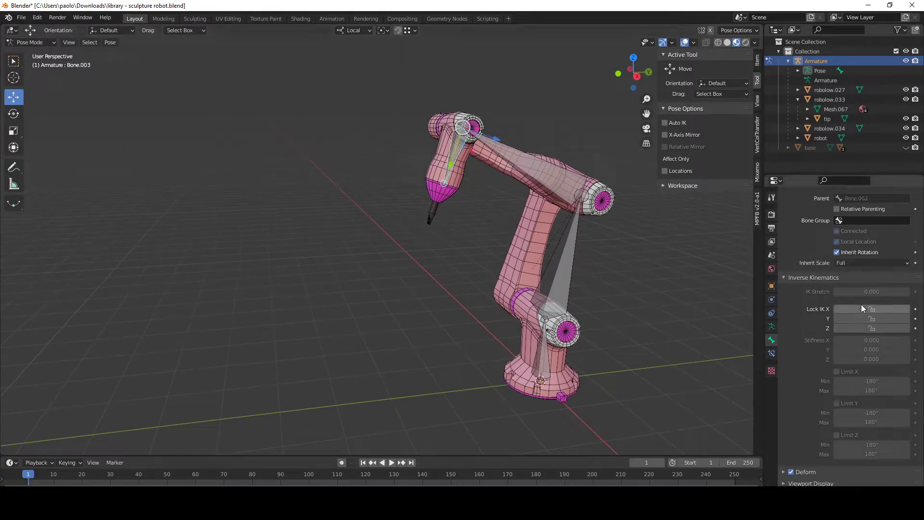
left_click(795, 278)
scroll(797, 278, "up", 10)
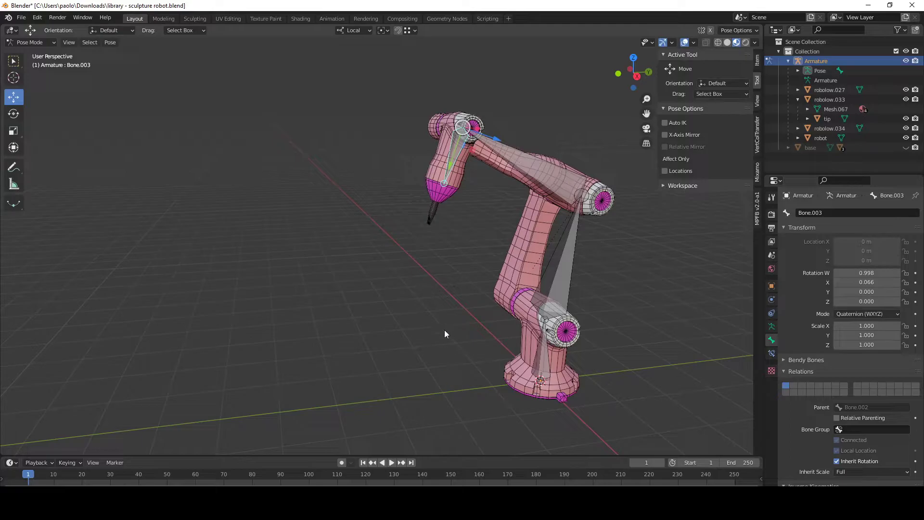
- Add a Limit Rotation constraint to the base bone and enable its X limit
left_click(541, 354)
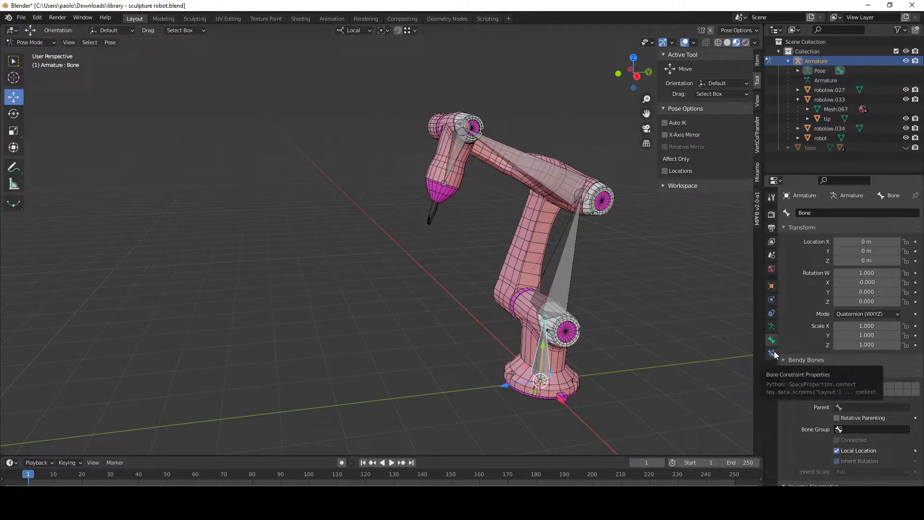
left_click(773, 353)
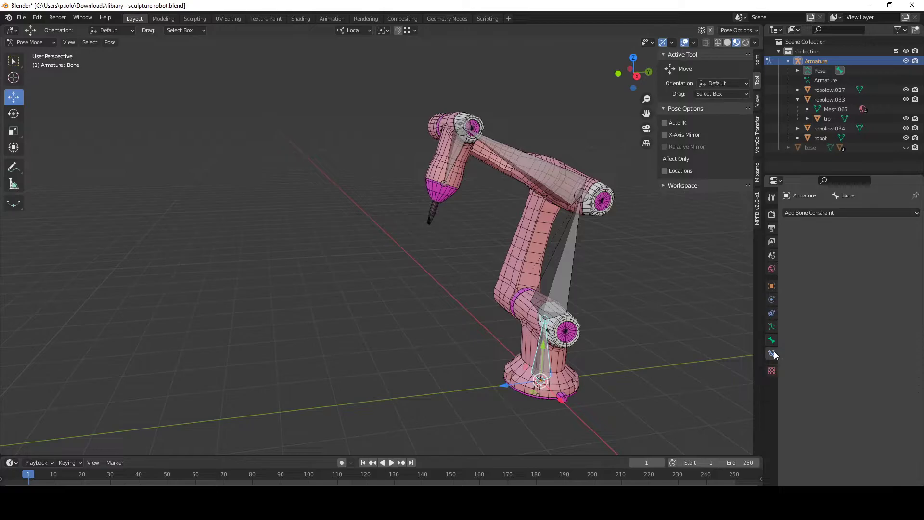
left_click(804, 213)
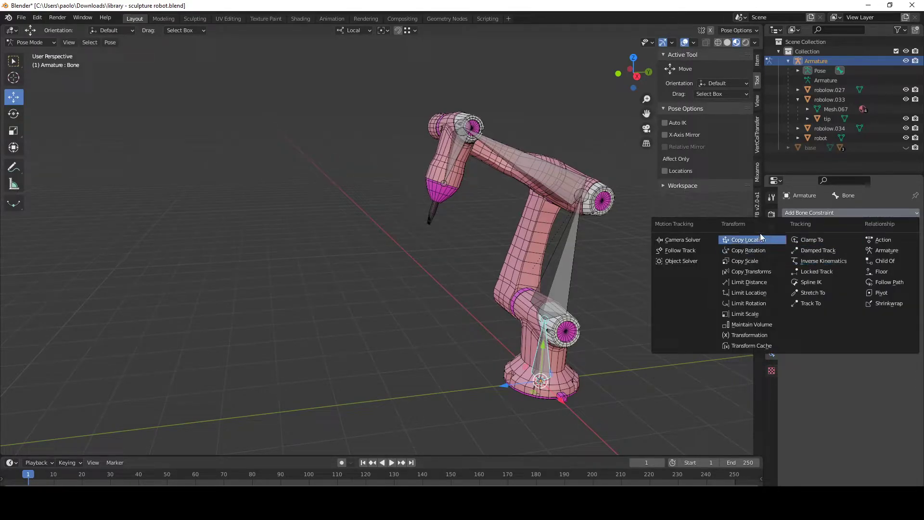
left_click(759, 304)
left_click(841, 243)
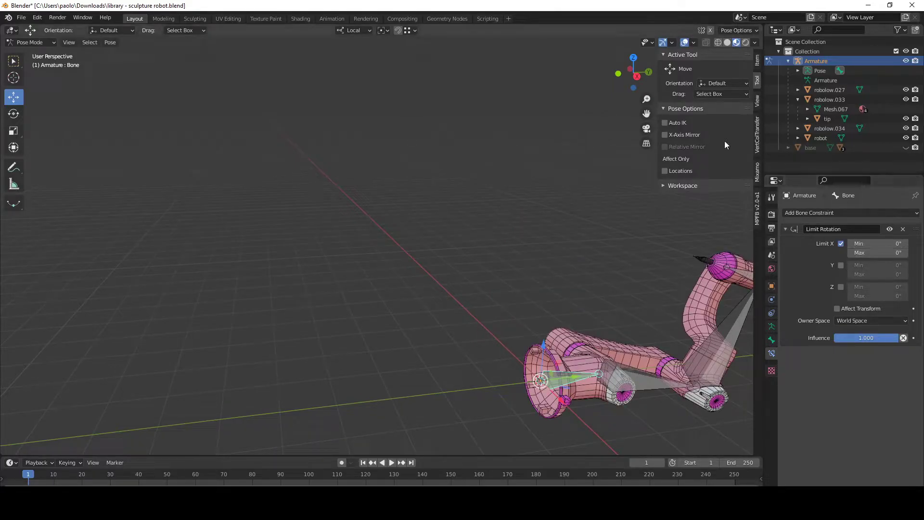
- Set the maximum X limit to 101° in the right orthographic view and inspect how the base sits on the ground line
left_click(635, 76)
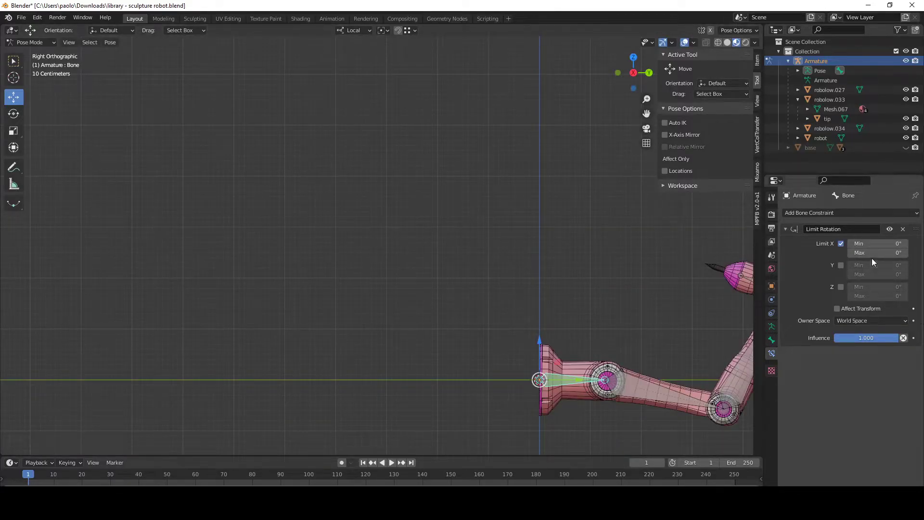
left_click_drag(871, 252, 917, 252)
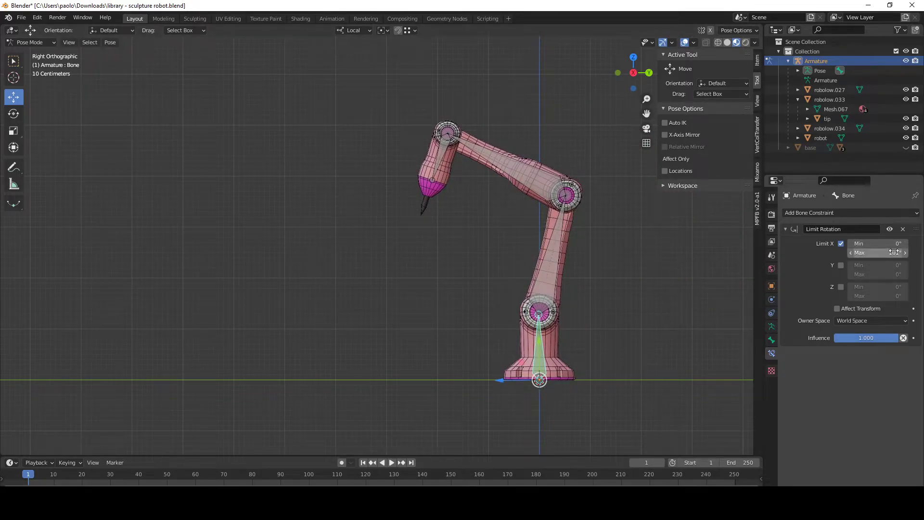
scroll(550, 426, "up", 5)
middle_click_drag(560, 376, 545, 251, "shift")
scroll(544, 246, "up", 6)
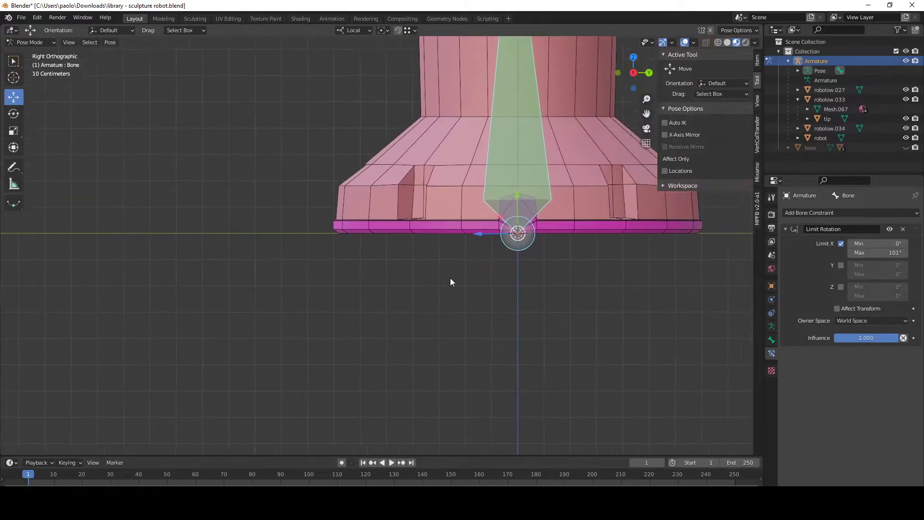
scroll(399, 293, "down", 8)
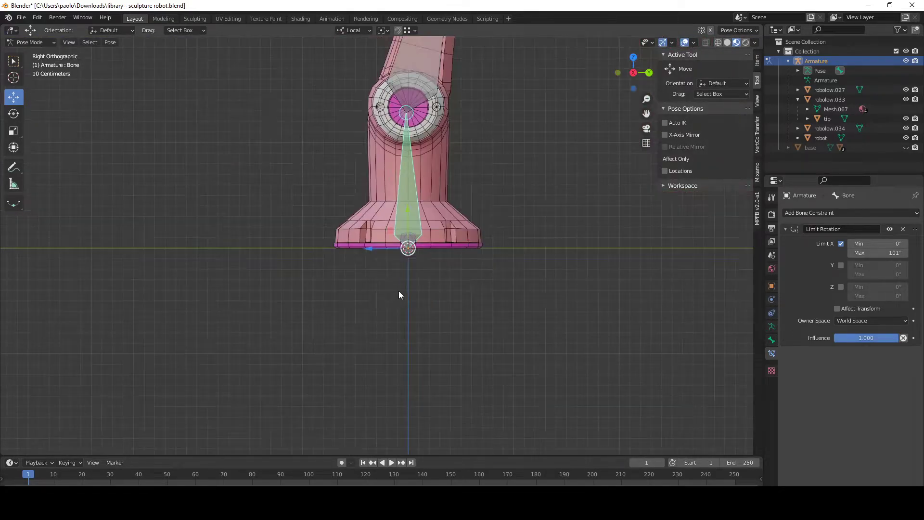
scroll(443, 345, "up", 3)
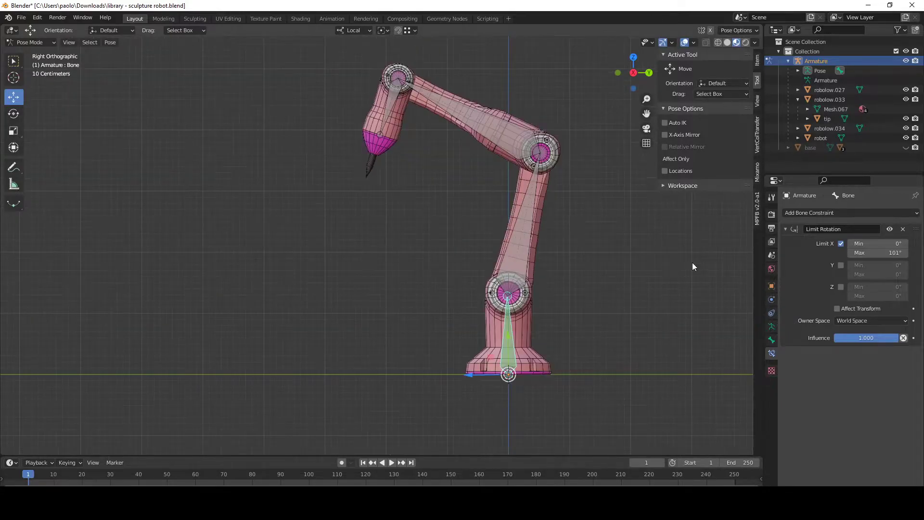
- Try a minimum X limit of 101° on the base bone, and undo it
left_click(896, 243)
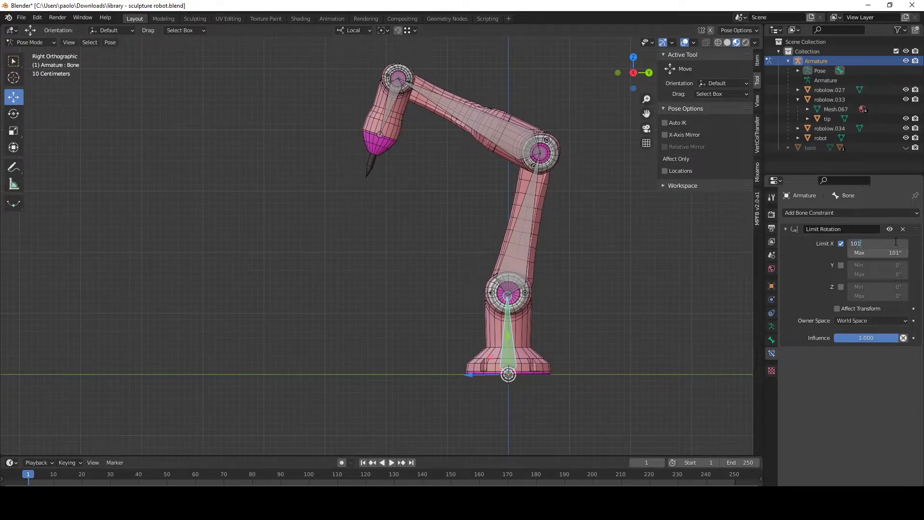
type("101")
key("Return")
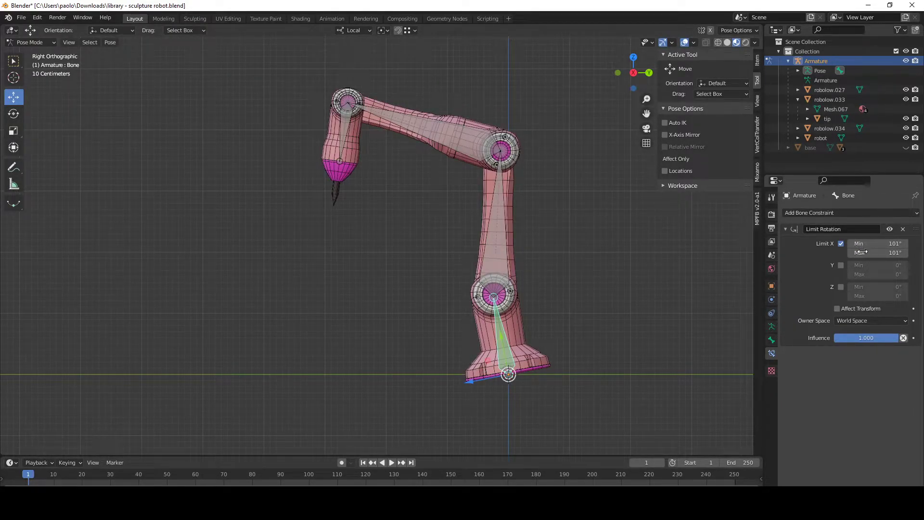
key("ctrl+z")
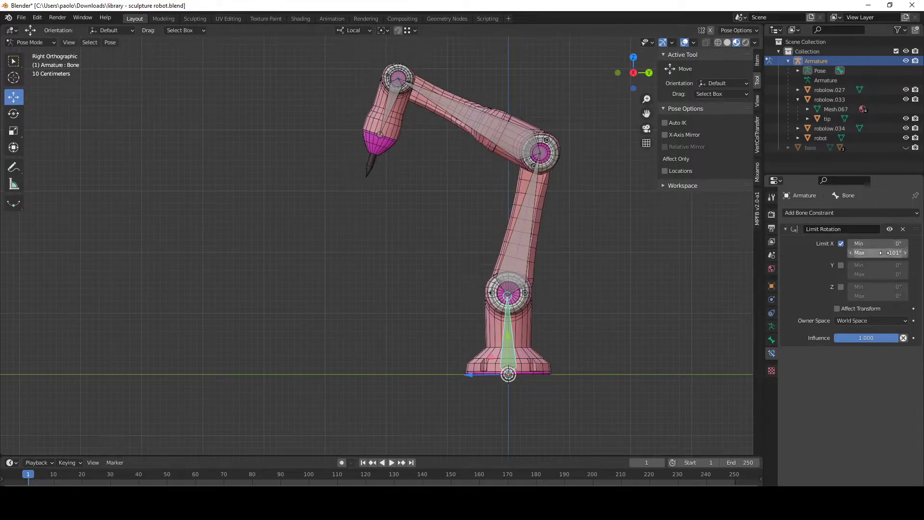
- Try a maximum X limit of 0° with a different minimum on the base bone, and undo both changes
left_click_drag(879, 243, 888, 243)
left_click(876, 253)
type("0")
key("Return")
left_click(871, 245)
type("-1.3")
key("Return")
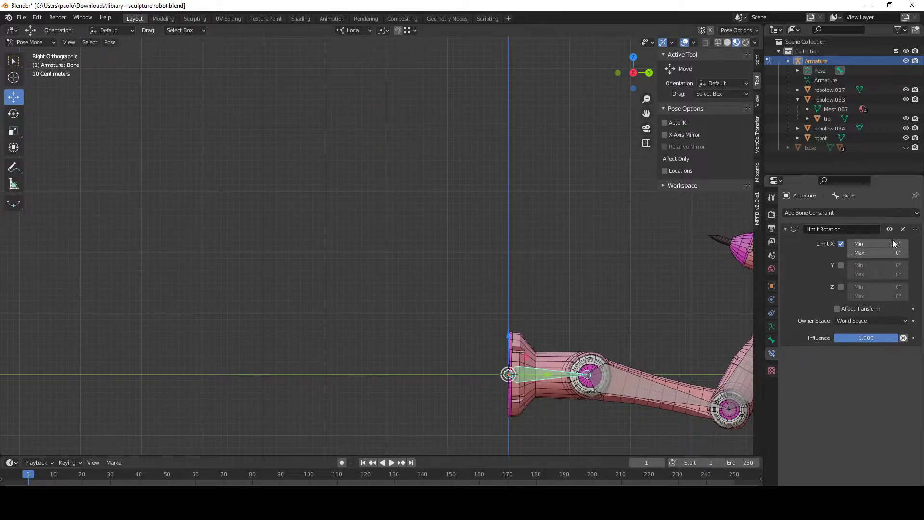
key("ctrl+z")
key("ctrl+z")
- Set both the minimum and maximum X limits of the base bone's rotation to 91.2°, checking the base's alignment up close
left_click_drag(884, 252, 879, 252)
left_click(880, 252)
left_click(882, 254)
key("BackSpace")
key("BackSpace")
key("BackSpace")
key("BackSpace")
key("BackSpace")
type("09")
key("shift+Tab")
type("9")
scroll(521, 362, "up", 4)
middle_click_drag(520, 362, 332, 107, "shift")
mouse_move(880, 243)
left_mouse_down()
mouse_move(877, 250)
mouse_move(882, 242)
left_mouse_up()
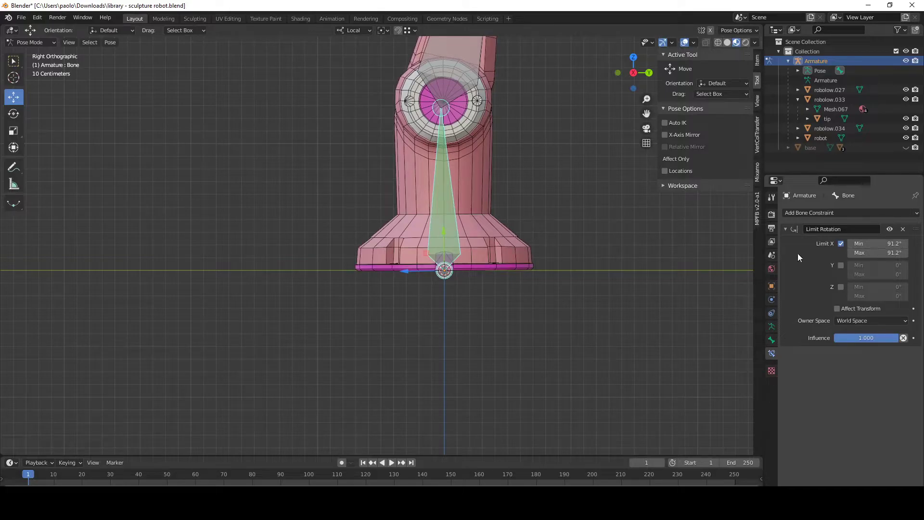
- Set the minimum and maximum X limits of the base bone's rotation to 91°
left_click(885, 243)
key("Return")
key("F3")
key("Escape")
left_click(893, 254)
key("BackSpace")
key("Return")
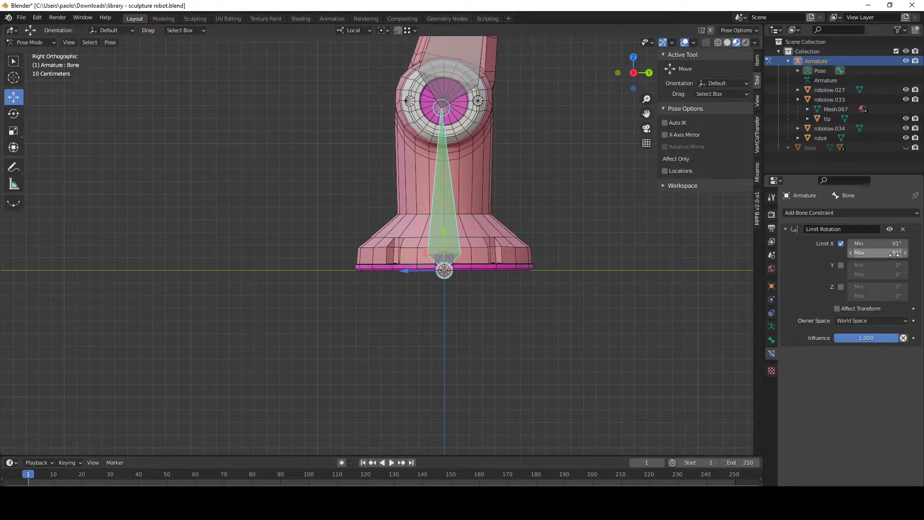
- Enable the Y and Z limits in the base bone's Limit Rotation constraint
scroll(453, 215, "down", 5)
middle_click_drag(453, 214, 502, 250, "shift")
scroll(502, 249, "up", 2)
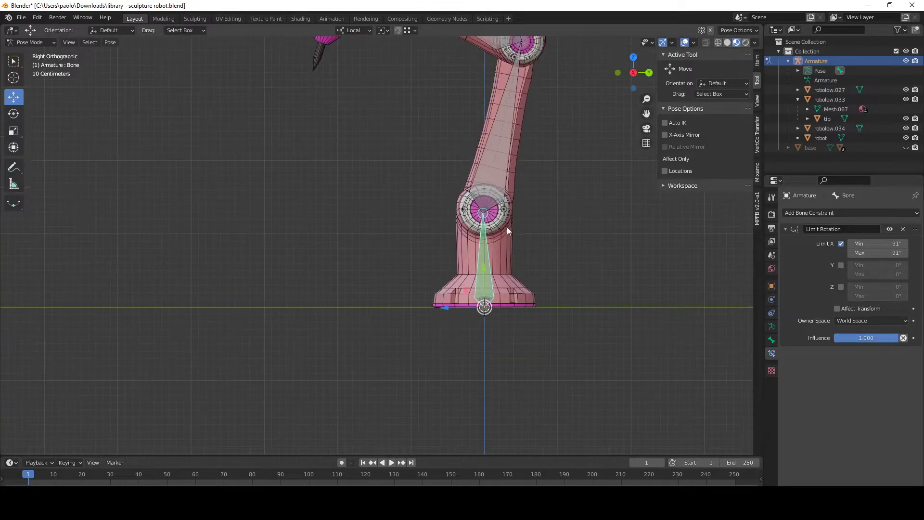
left_click(840, 265)
left_click(841, 286)
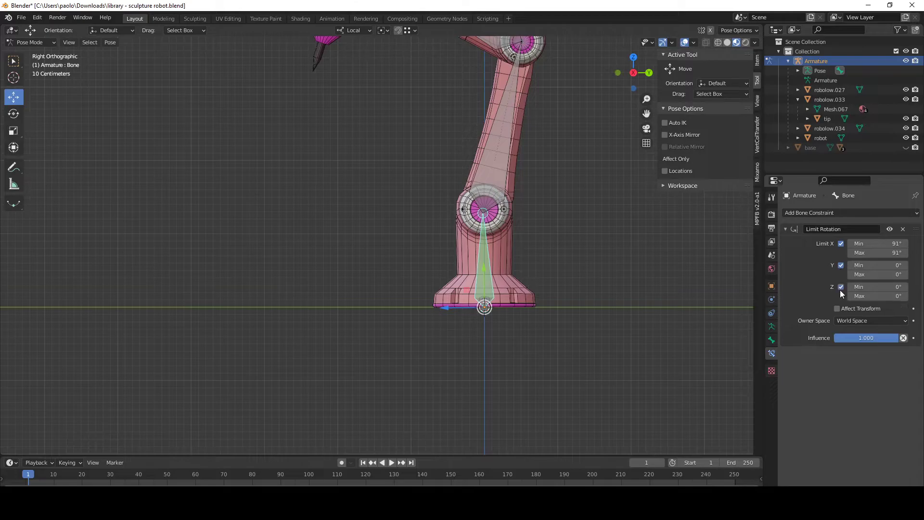
- Select the fourth bone in a perspective view of the whole arm and turn Auto IK on
scroll(502, 225, "down", 4)
middle_click_drag(502, 225, 544, 225)
left_click(360, 120)
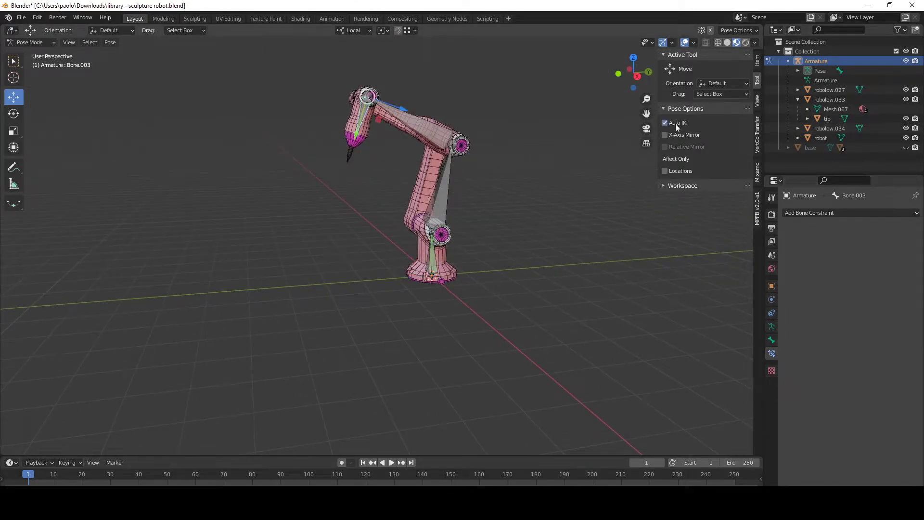
- Pose the arm by moving the fourth bone twice in its local YZ plane, the second time about -5.09 m in Y and 2.12 m in Z
left_click_drag(374, 120, 236, 184)
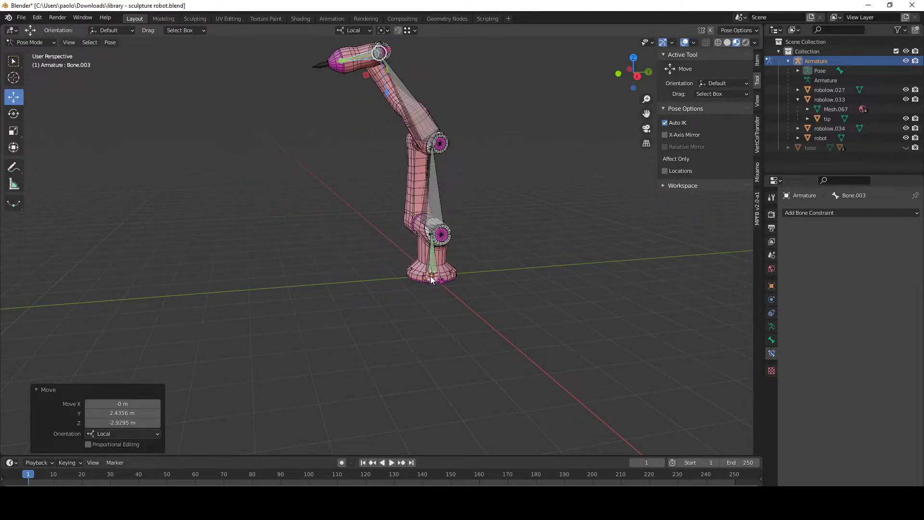
scroll(439, 192, "up", 3)
scroll(433, 200, "down", 4)
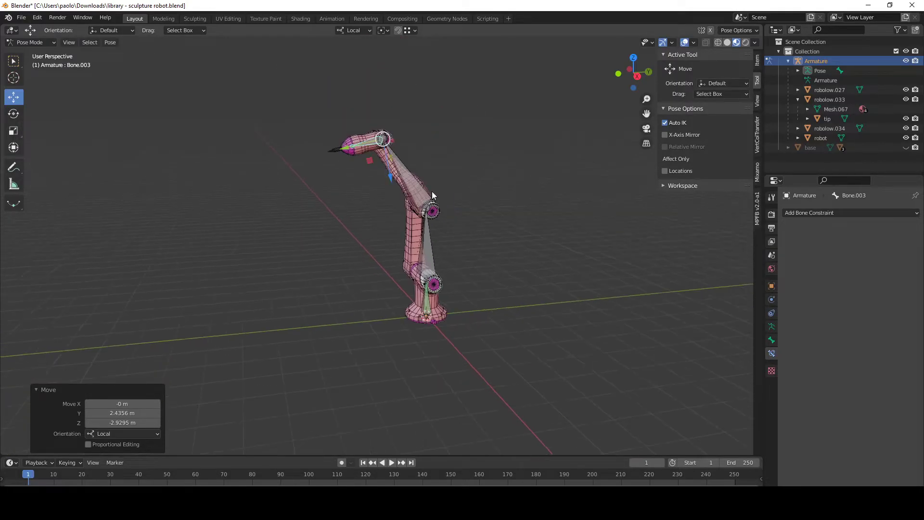
key("g")
key("shift+x")
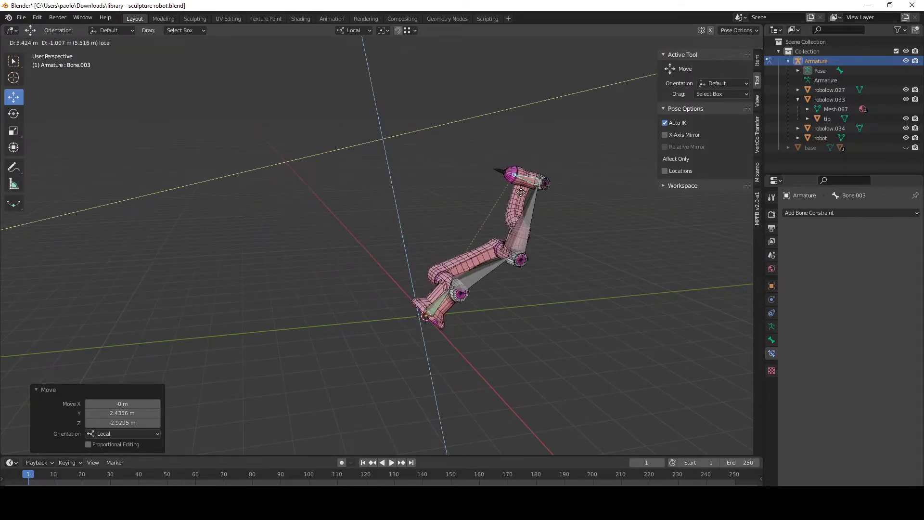
left_click(426, 162)
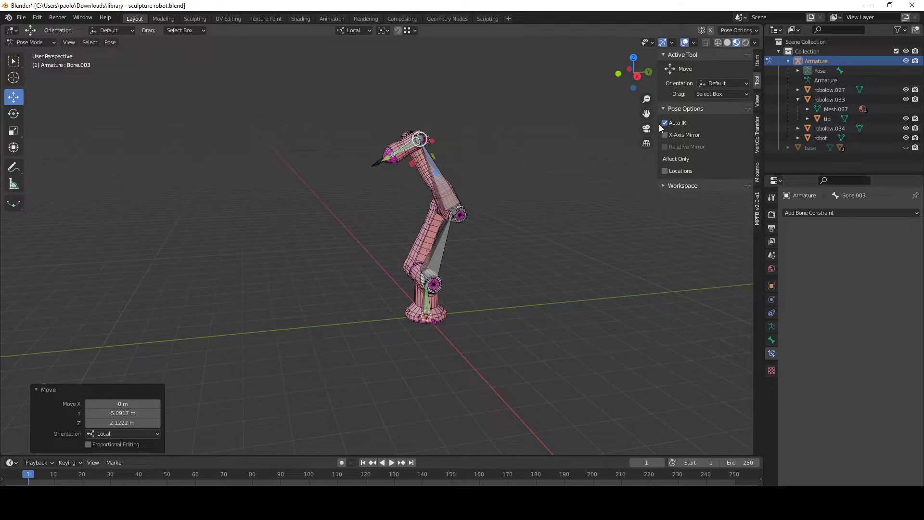
- Turn Auto IK off and select the fourth bone at the end of the arm
left_click(665, 123)
scroll(405, 176, "up", 3)
scroll(405, 176, "down", 2)
middle_click_drag(391, 187, 426, 111)
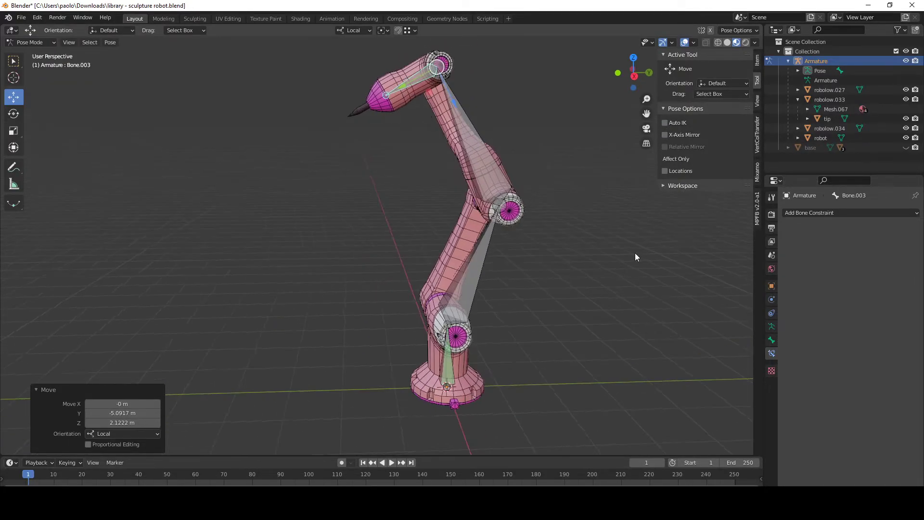
left_click(421, 93)
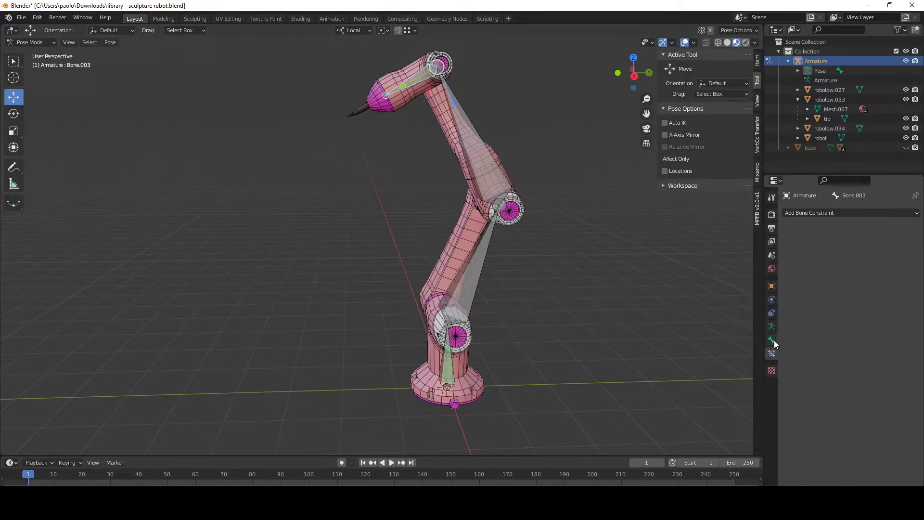
- Add an Inverse Kinematics constraint to the fourth bone
left_click(831, 213)
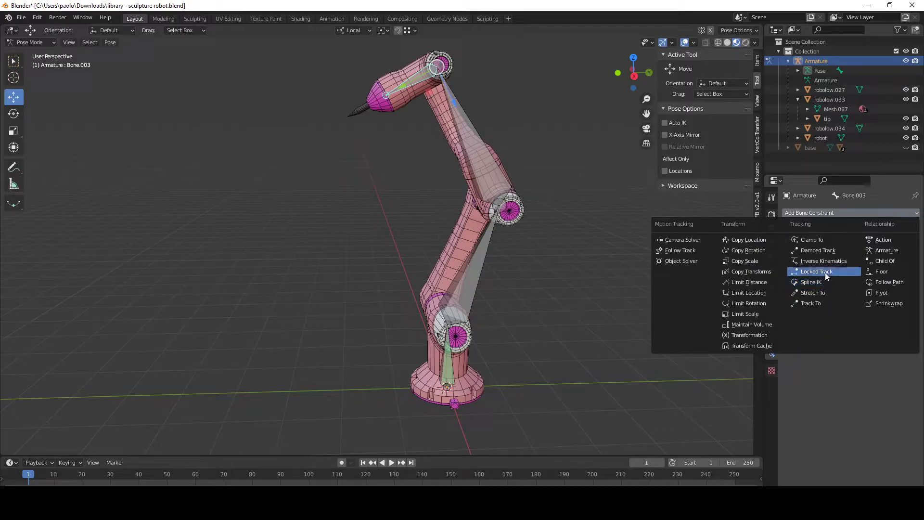
left_click(843, 213)
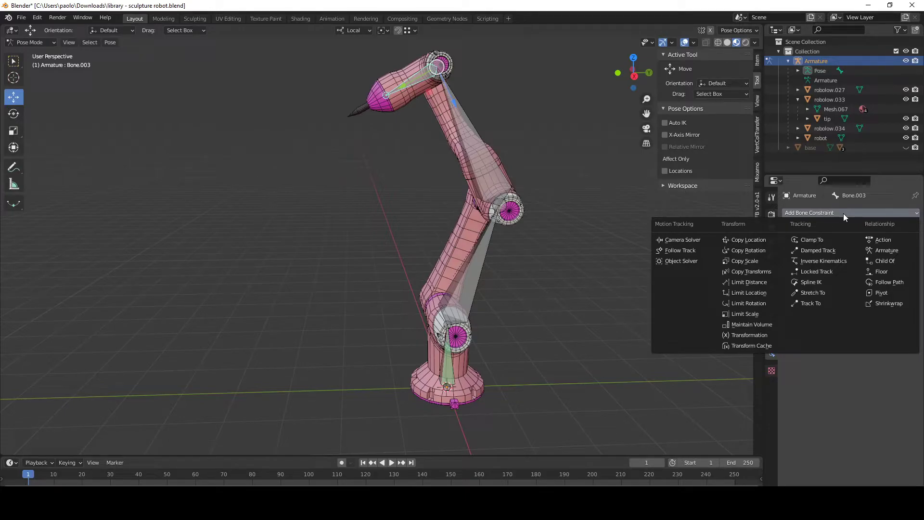
left_click(824, 261)
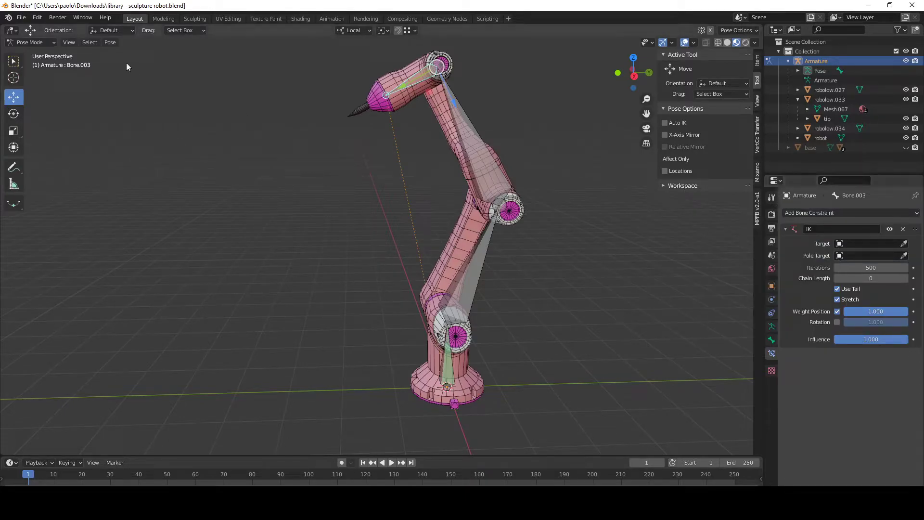
- Add a Plain Axes empty in Object Mode and place it just in front of the arm's tip
left_click(110, 43)
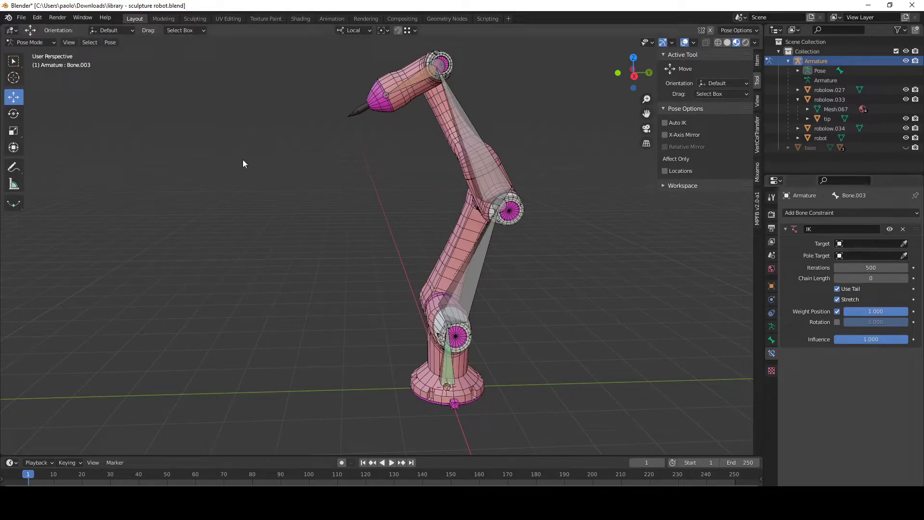
key("ctrl+Tab")
left_click(128, 43)
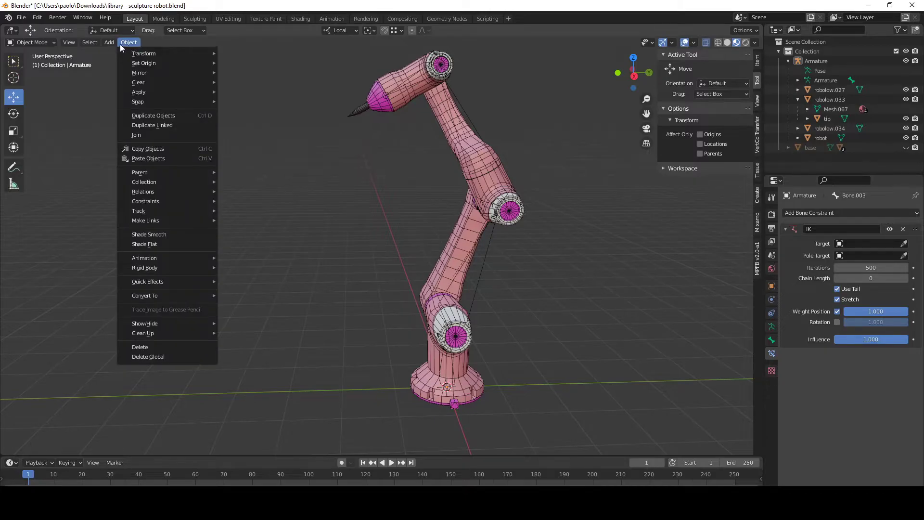
mouse_move(110, 43)
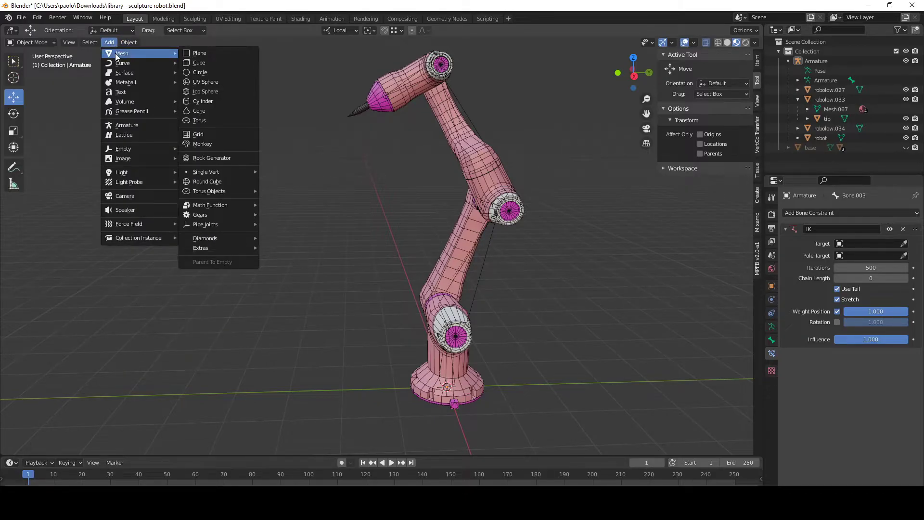
mouse_move(134, 146)
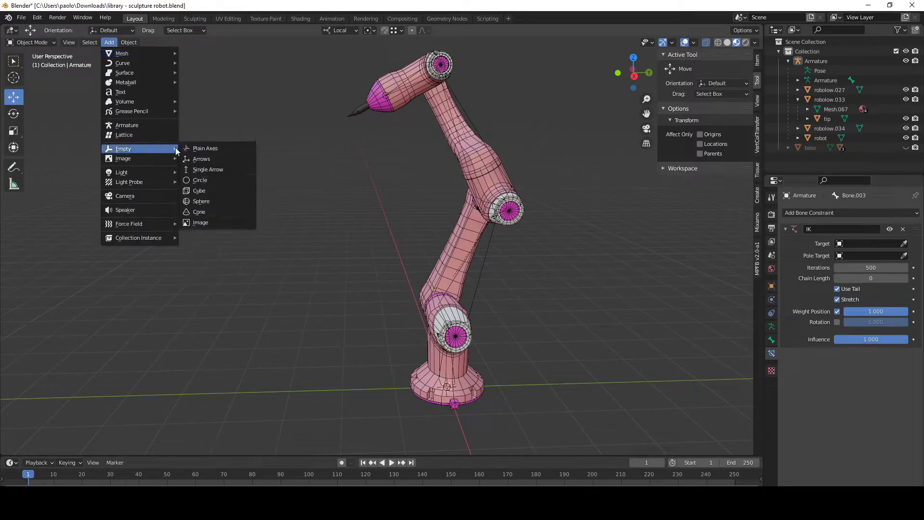
left_click(206, 148)
left_click_drag(460, 376, 458, 353)
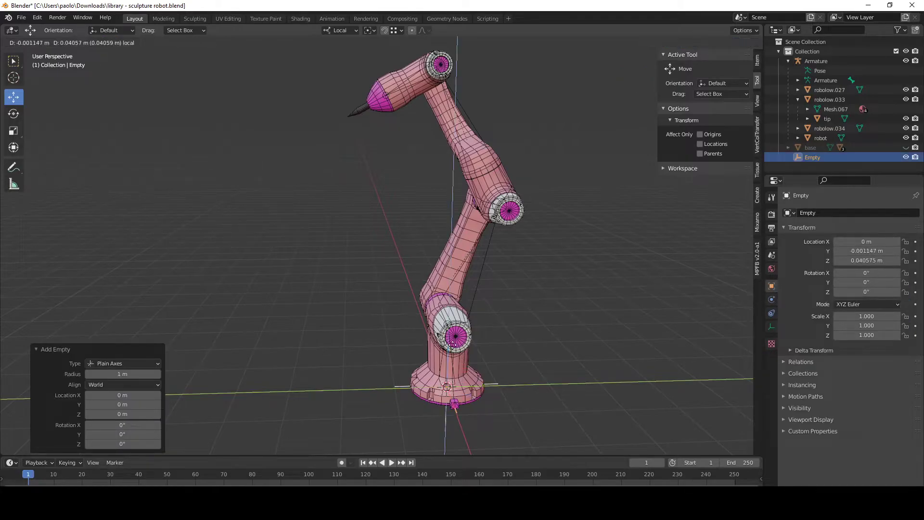
left_click_drag(351, 95, 358, 91)
- Try the empty as the target of the fourth bone's IK constraint, and remove that constraint
left_click(410, 85)
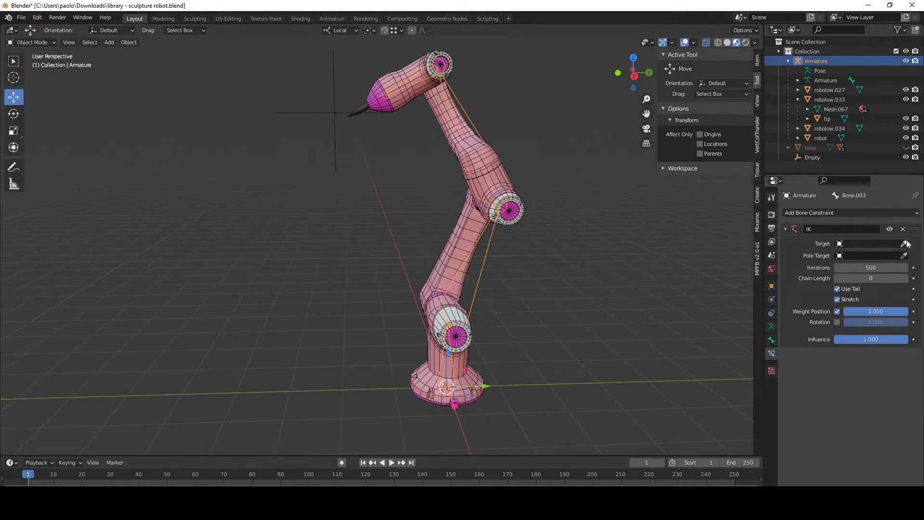
left_click(336, 98)
left_click(358, 93)
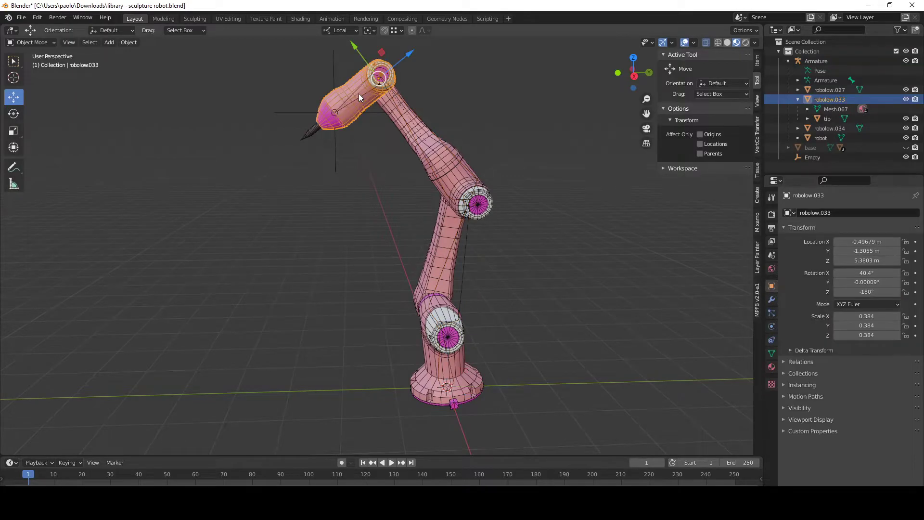
left_click(359, 94)
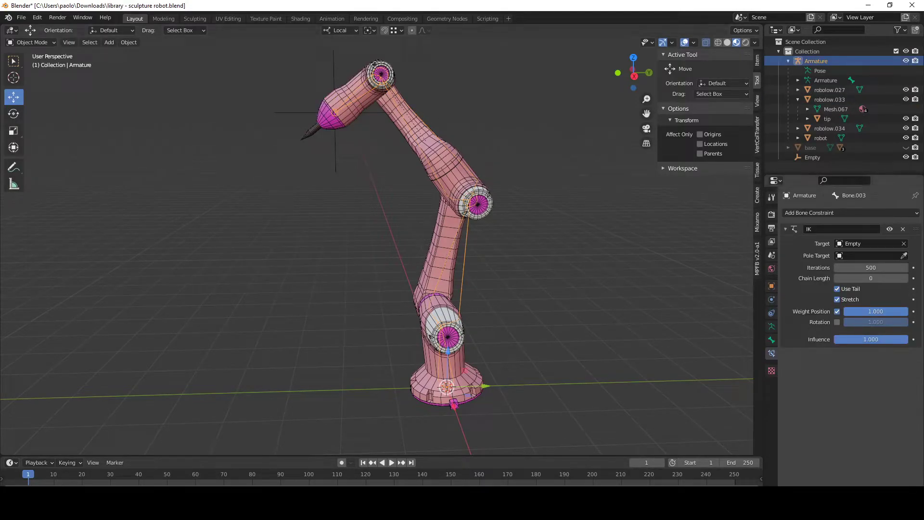
left_click(902, 230)
- Put the armature in Pose Mode and give the fourth bone an Inverse Kinematics constraint that targets the empty
key("Tab")
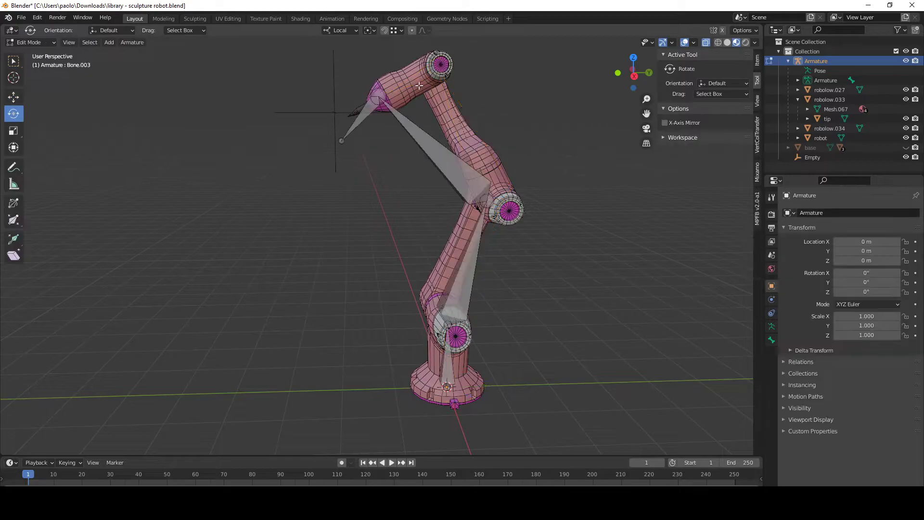
key("Tab")
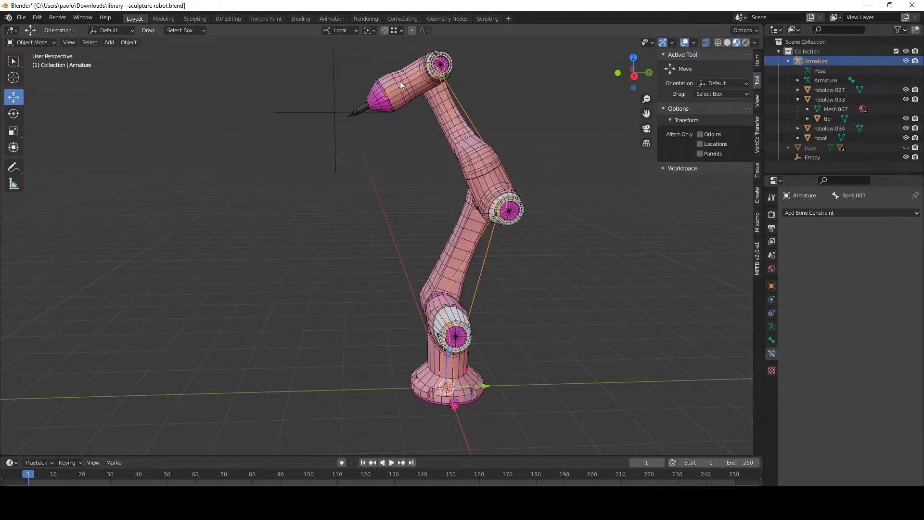
key("Tab")
key("ctrl+Tab")
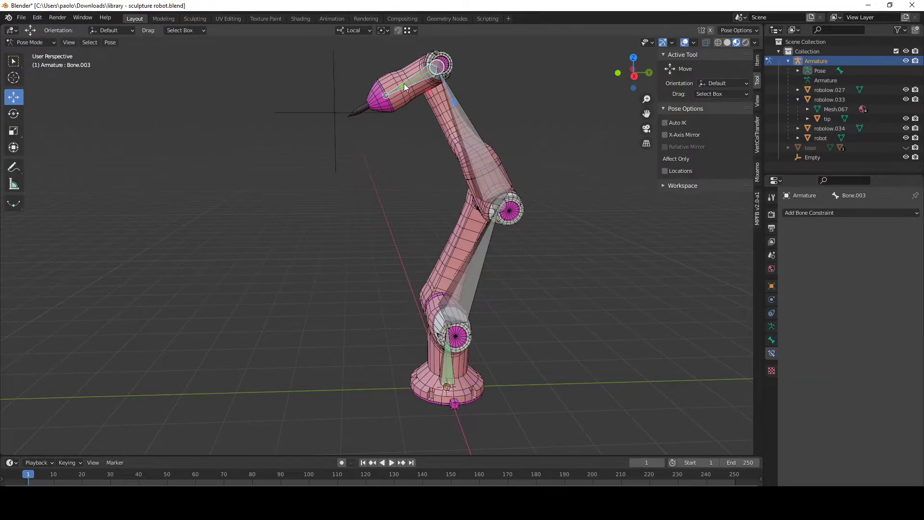
left_click(839, 212)
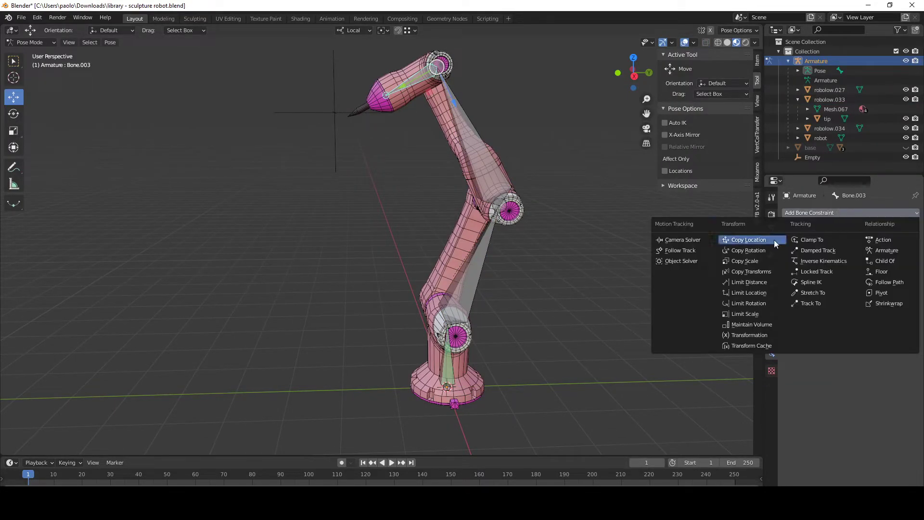
left_click(818, 260)
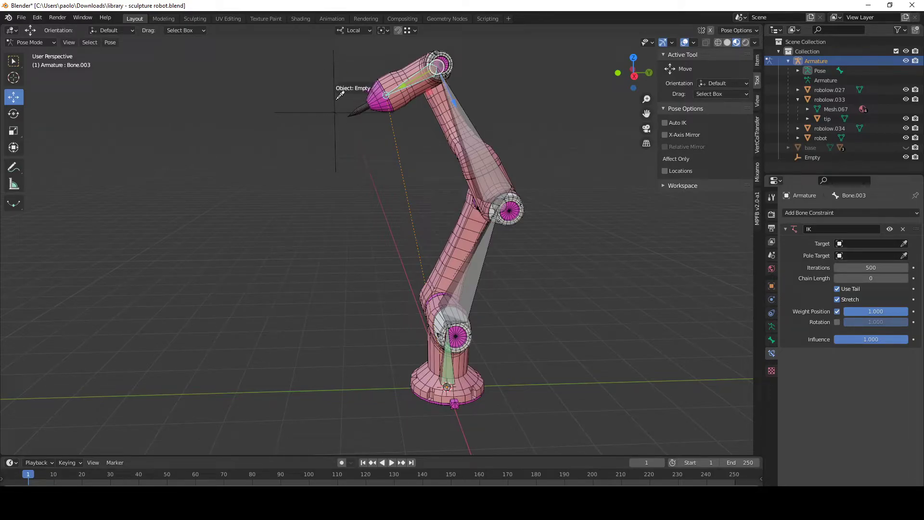
left_click(338, 96)
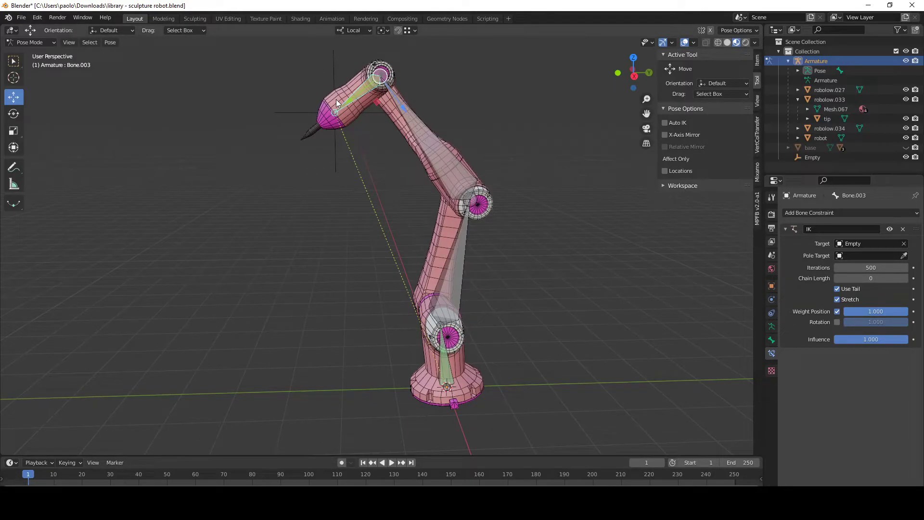
- Try posing the arm by moving the empty, and undo that move
left_click(285, 113)
left_click_drag(352, 98, 312, 150)
key("ctrl+z")
- Select the armature and set the fourth bone's IK Chain Length to 3
middle_click_drag(465, 276, 441, 206)
left_click(487, 289)
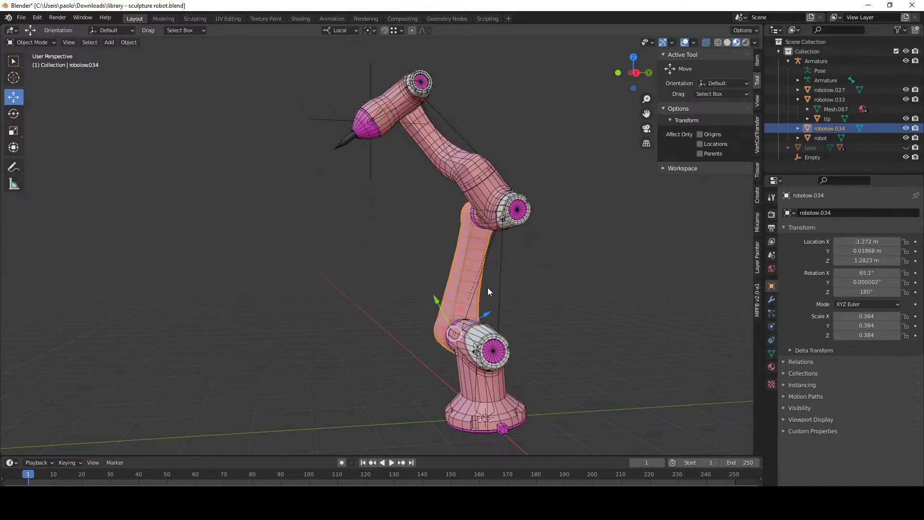
left_click(499, 291)
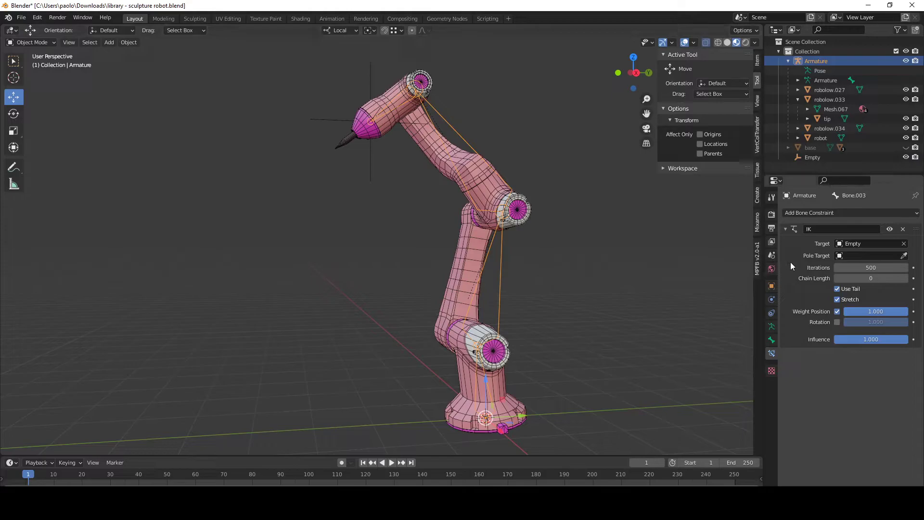
left_click(905, 279)
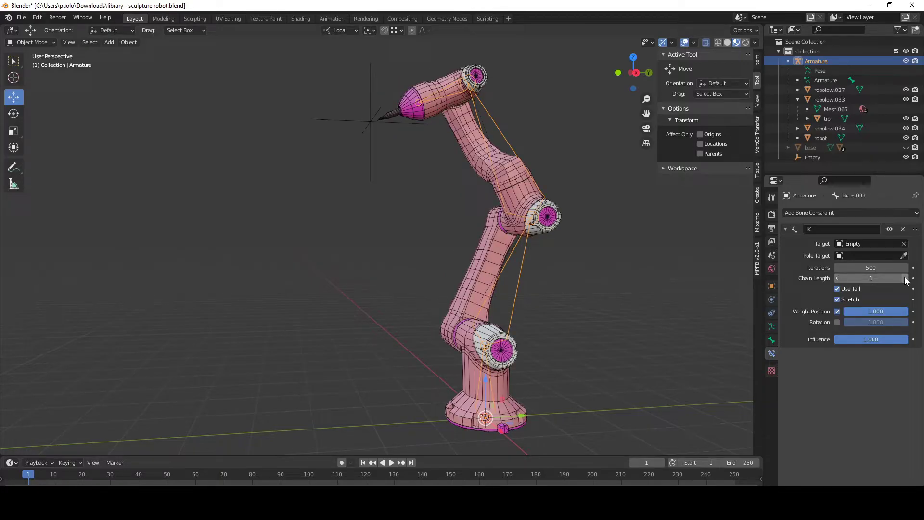
left_click(905, 279)
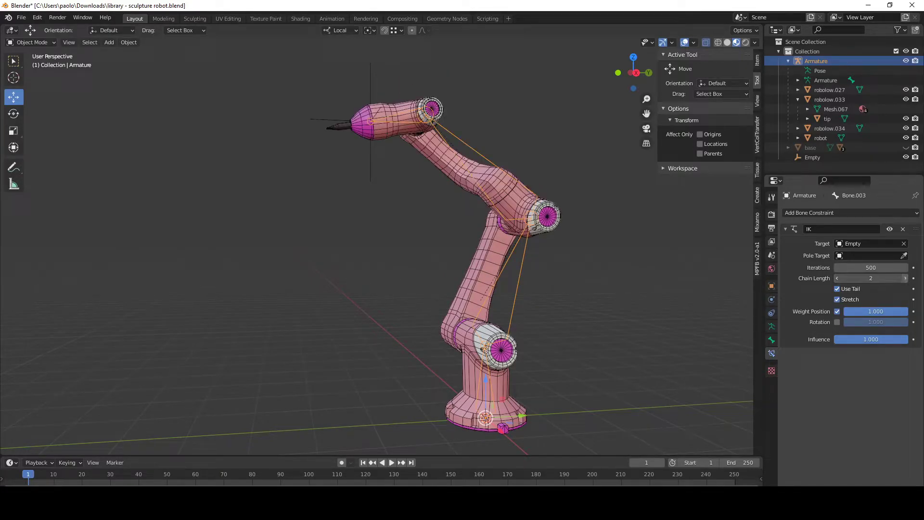
left_click(904, 279)
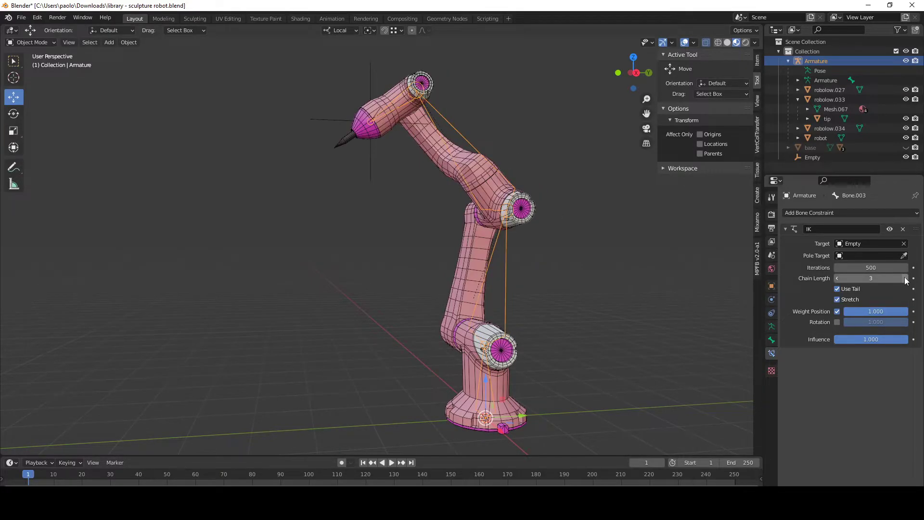
- Move the empty to pose the arm, leaving it at about Y -3.46 m and Z 4.64 m
left_click(412, 122)
left_click_drag(390, 108, 348, 167)
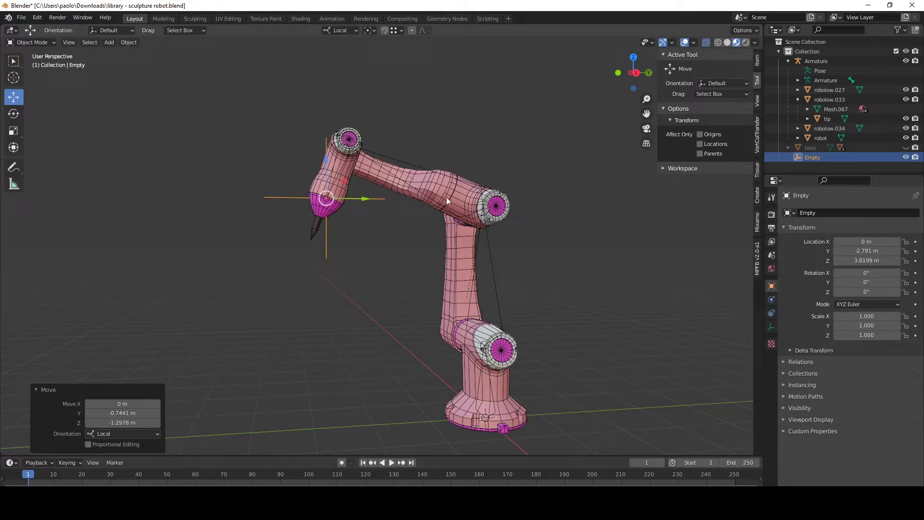
left_click_drag(345, 180, 417, 193)
middle_click_drag(549, 256, 440, 175)
scroll(476, 263, "up", 2)
left_click_drag(449, 178, 312, 105)
right_click(312, 104)
- Examine the posed arm and its joints from several sides
middle_click_drag(330, 123, 445, 130)
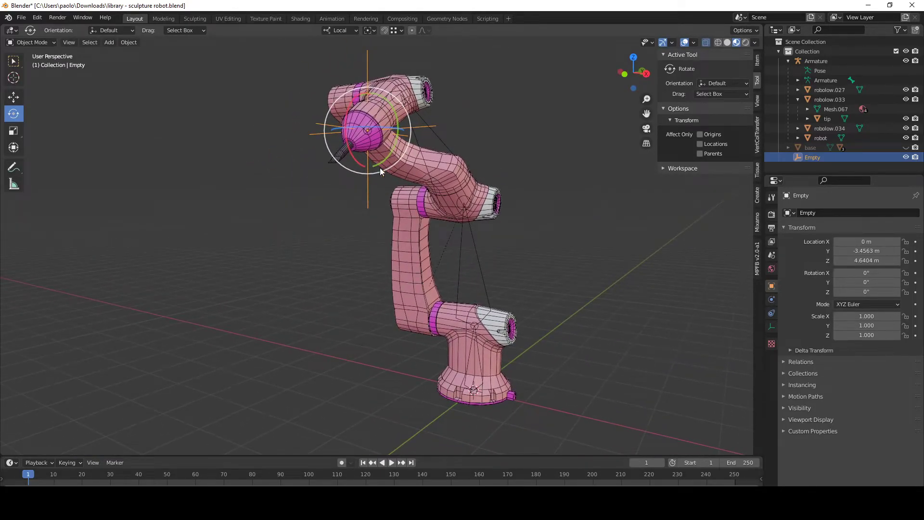
middle_click_drag(528, 154, 554, 174)
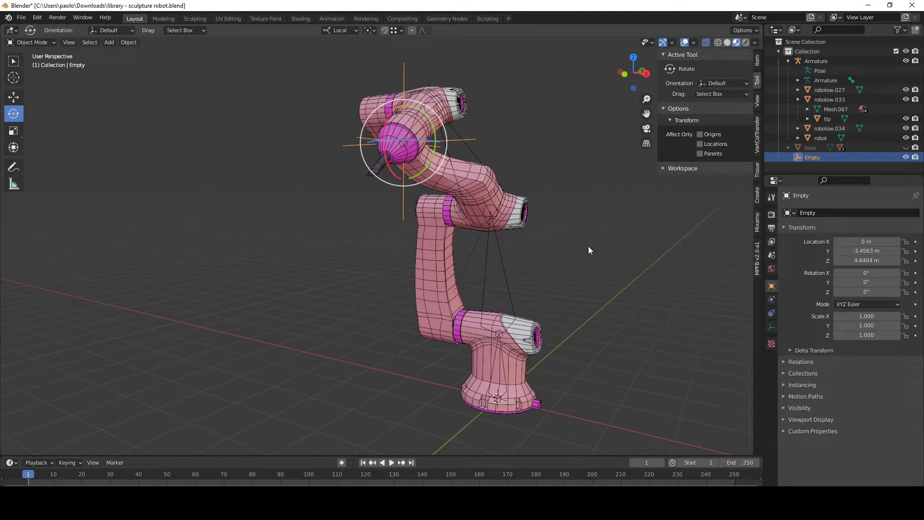
scroll(589, 247, "up", 2)
middle_click_drag(589, 247, 555, 214)
scroll(501, 231, "down", 5)
scroll(498, 245, "up", 4)
scroll(499, 245, "down", 2)
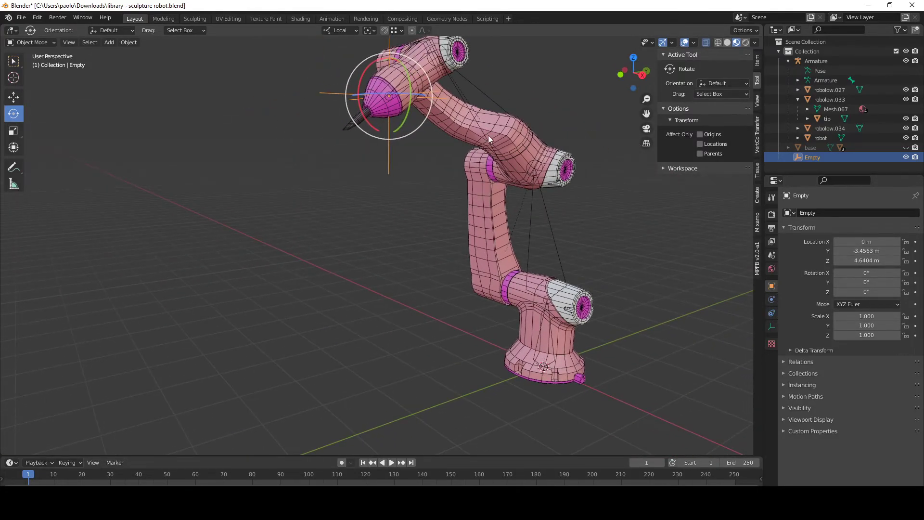
- Select the forearm mesh, select the armature, and examine how its bones and IK constraint pose the robot arm
left_click(458, 116)
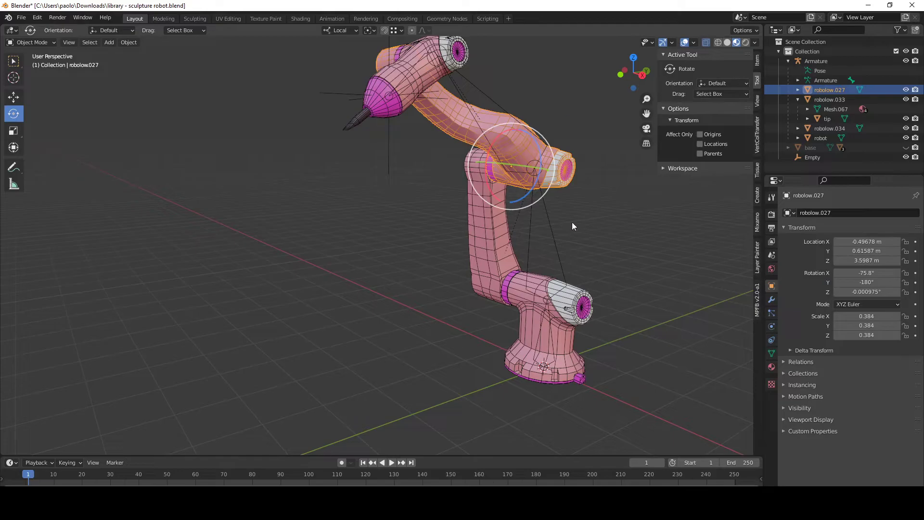
left_click(544, 247)
left_click(546, 235)
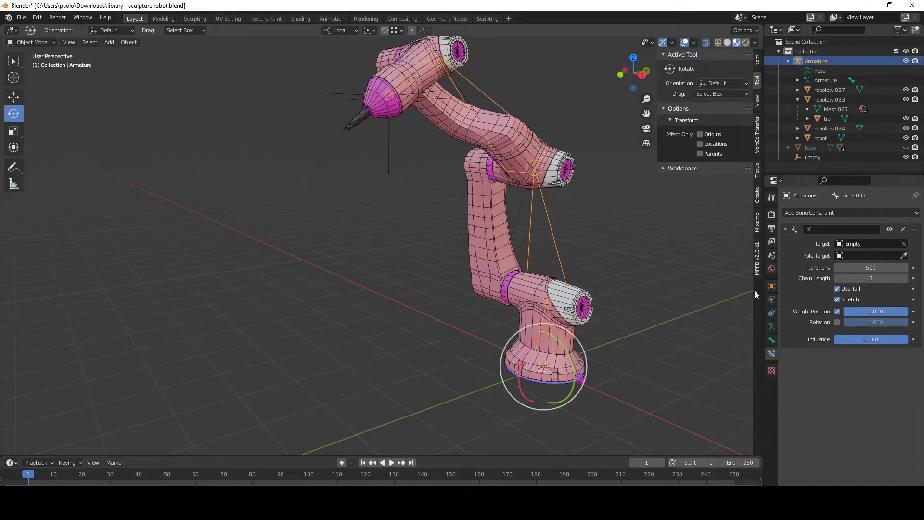
middle_click_drag(558, 339, 583, 266)
scroll(583, 261, "up", 5)
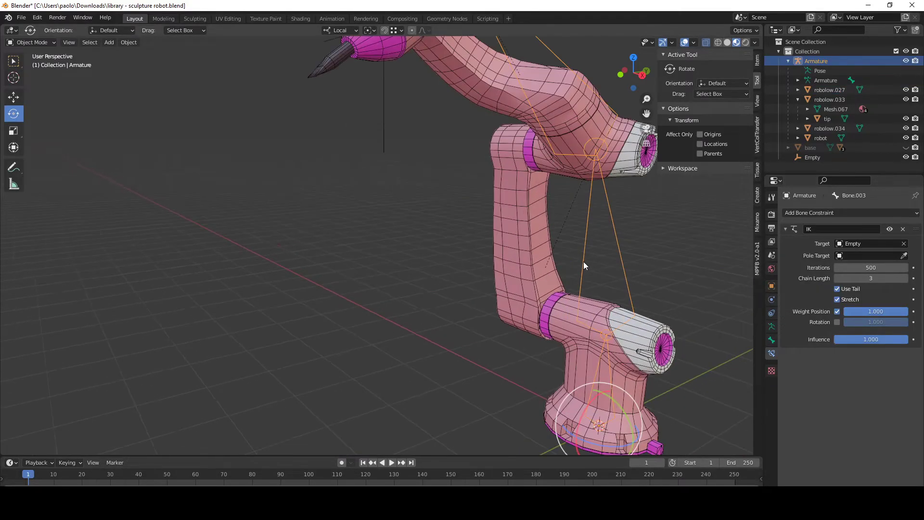
scroll(549, 257, "down", 5)
scroll(478, 239, "up", 4)
middle_click_drag(477, 240, 584, 325)
scroll(584, 341, "down", 4)
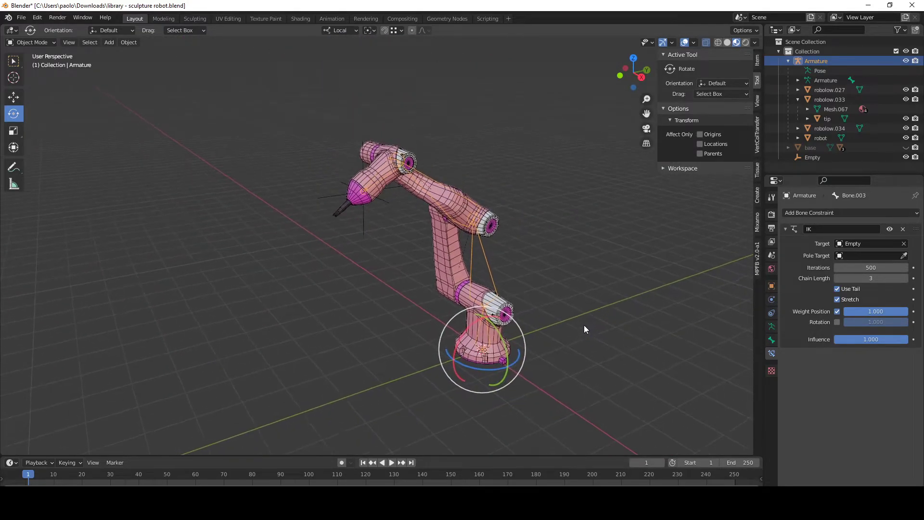
scroll(584, 325, "up", 4)
middle_click_drag(412, 295, 443, 309)
scroll(457, 303, "down", 3)
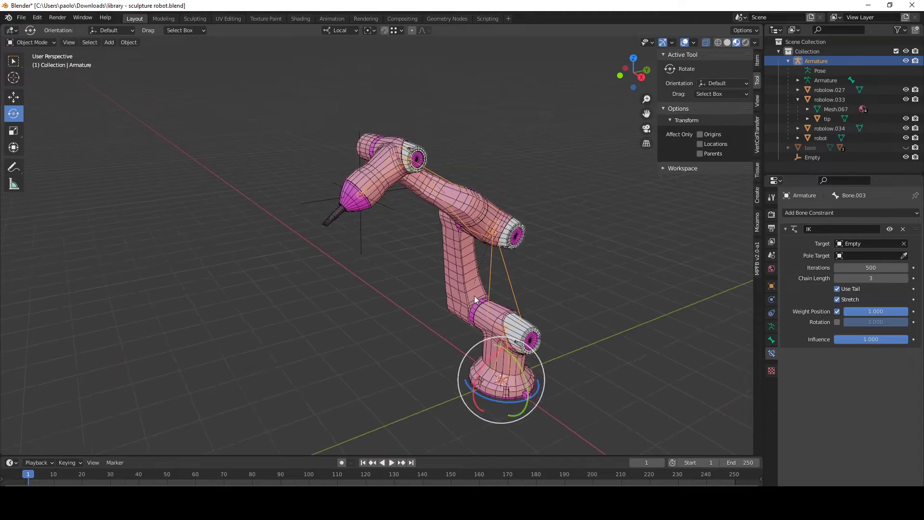
middle_click_drag(366, 199, 431, 262)
scroll(416, 272, "up", 2)
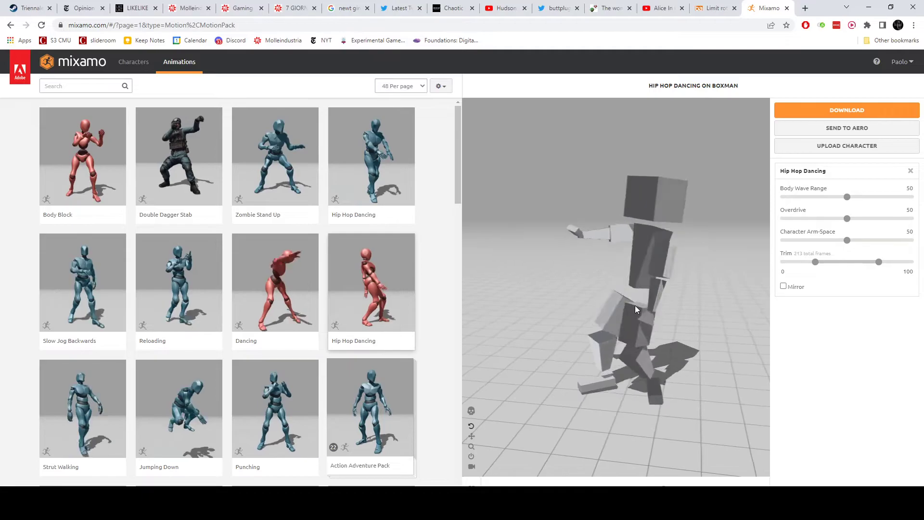
- Switch to Mixamo and preview the red Dancing animation on the Boxman character from several angles
left_click(298, 275)
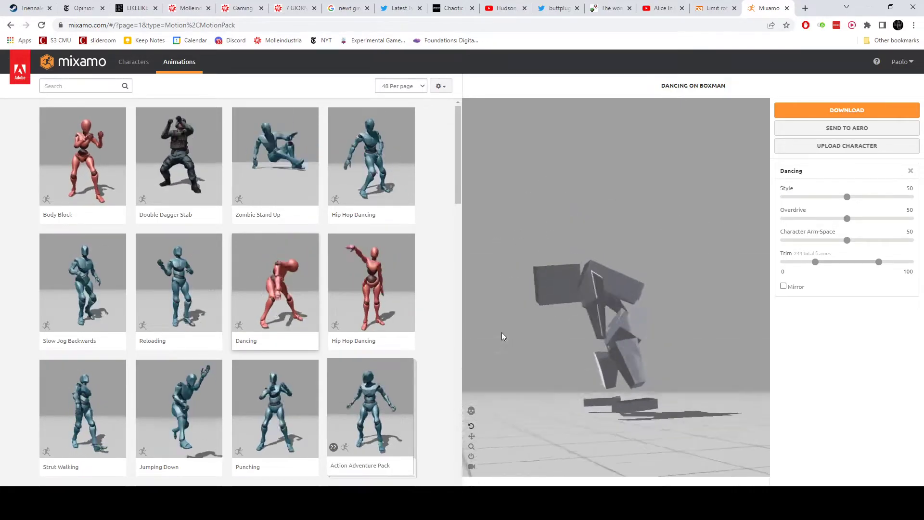
left_click_drag(524, 353, 634, 287)
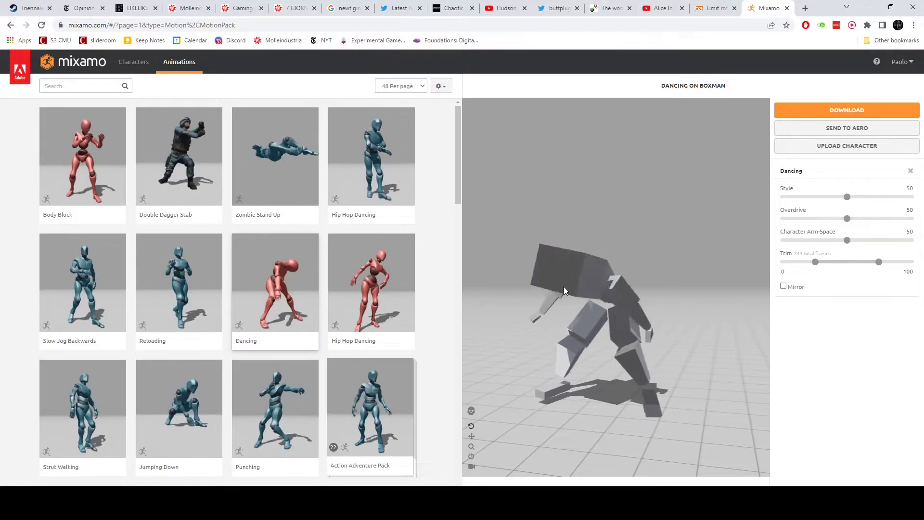
left_click_drag(564, 287, 687, 252)
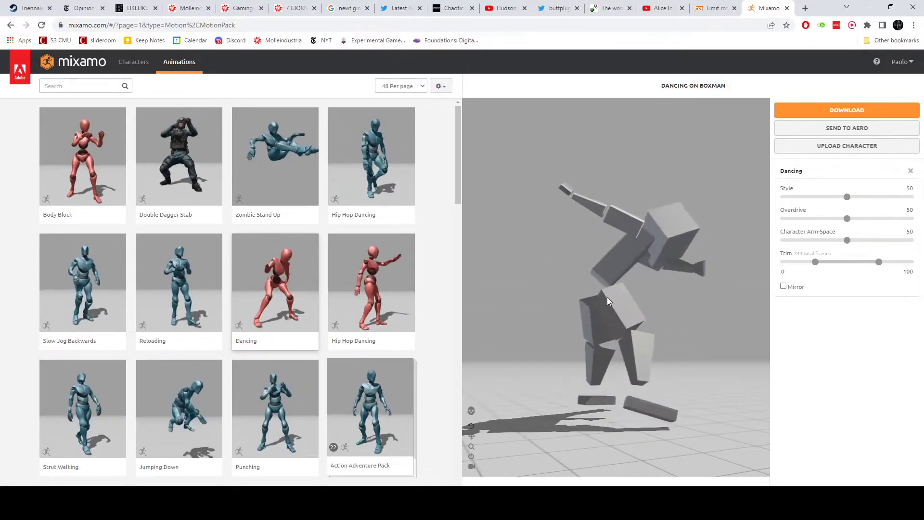
left_click_drag(645, 275, 588, 290)
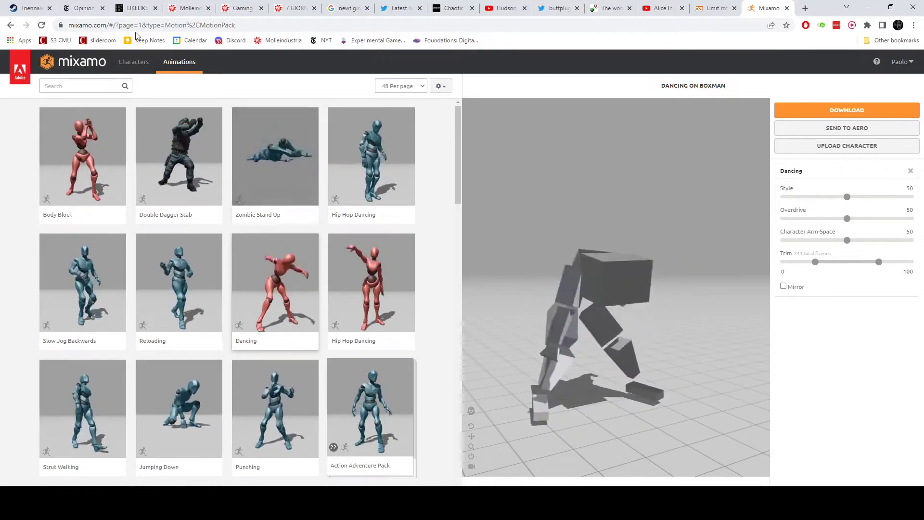
- Browse the Mixamo character library and replace the current character with Racer
left_click(125, 62)
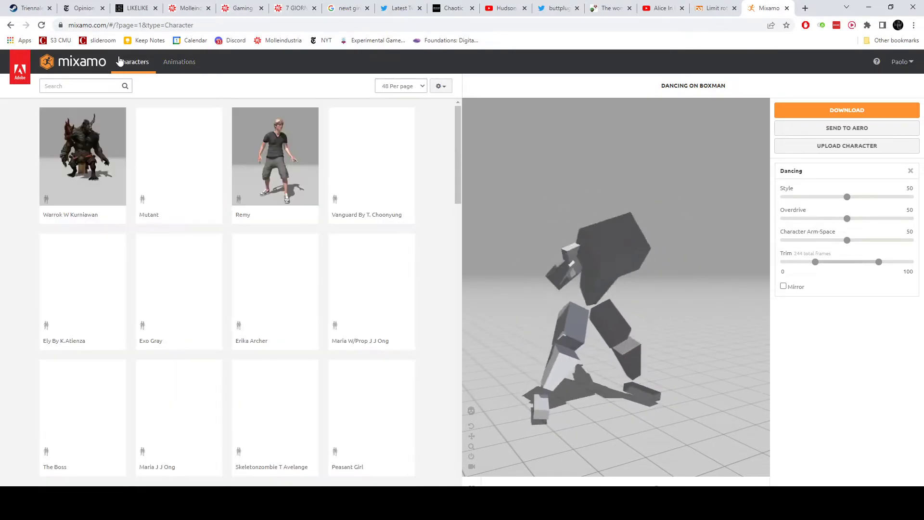
scroll(345, 298, "down", 8)
scroll(362, 244, "down", 5)
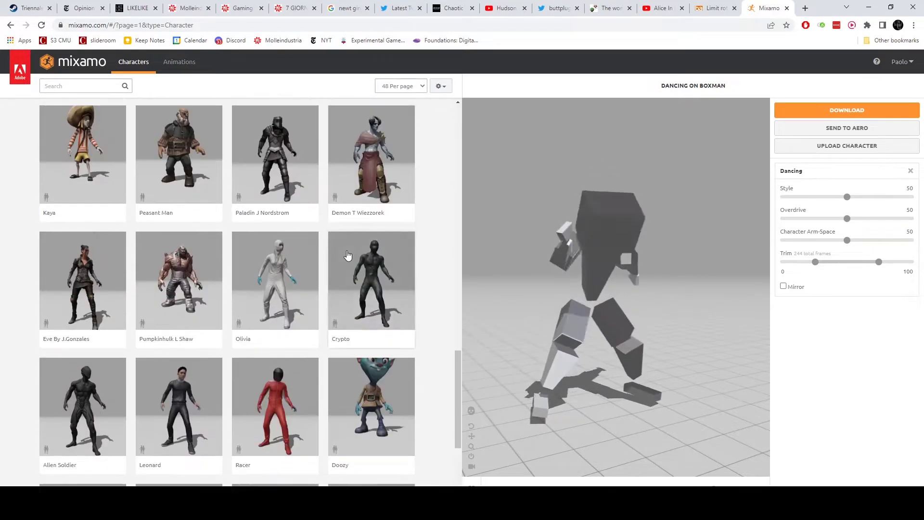
left_click(289, 369)
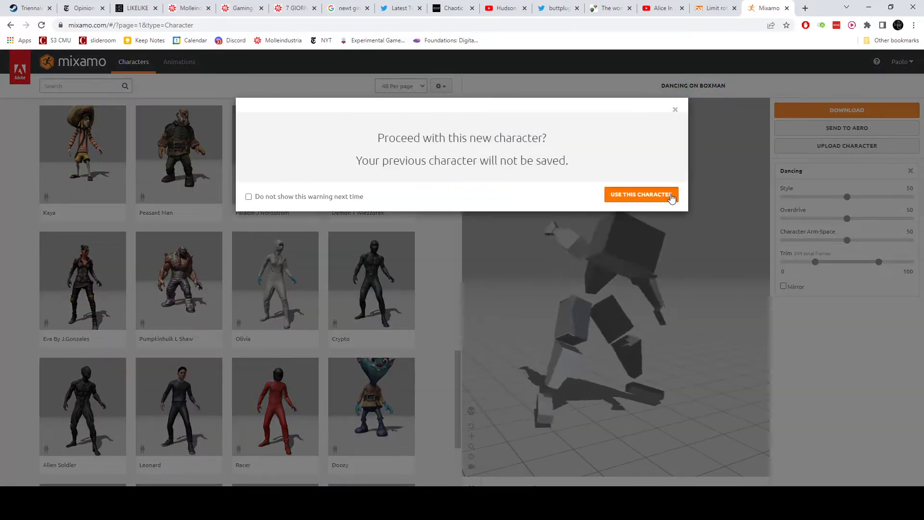
left_click(671, 196)
left_click(826, 111)
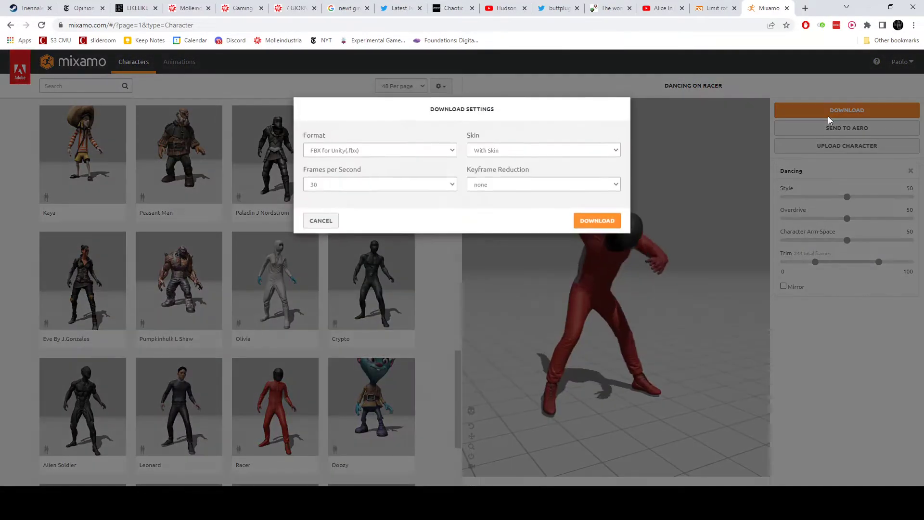
left_click(357, 152)
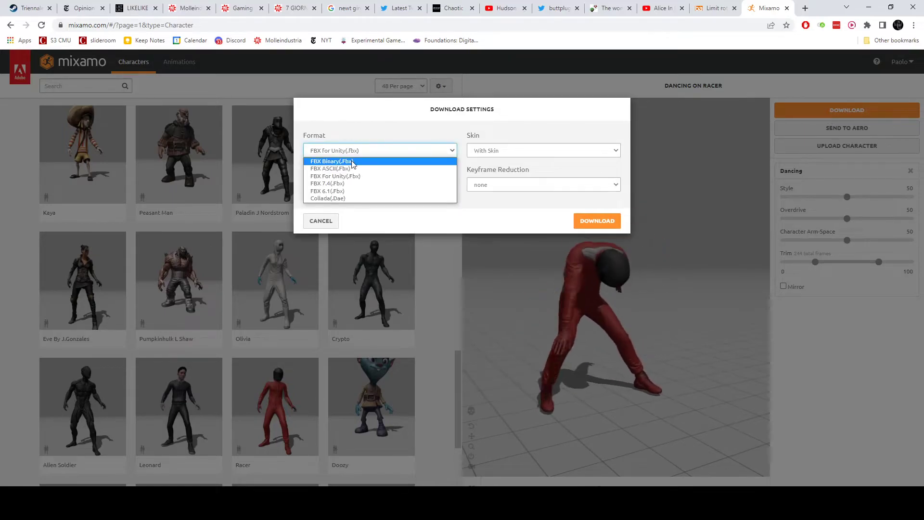
left_click(355, 149)
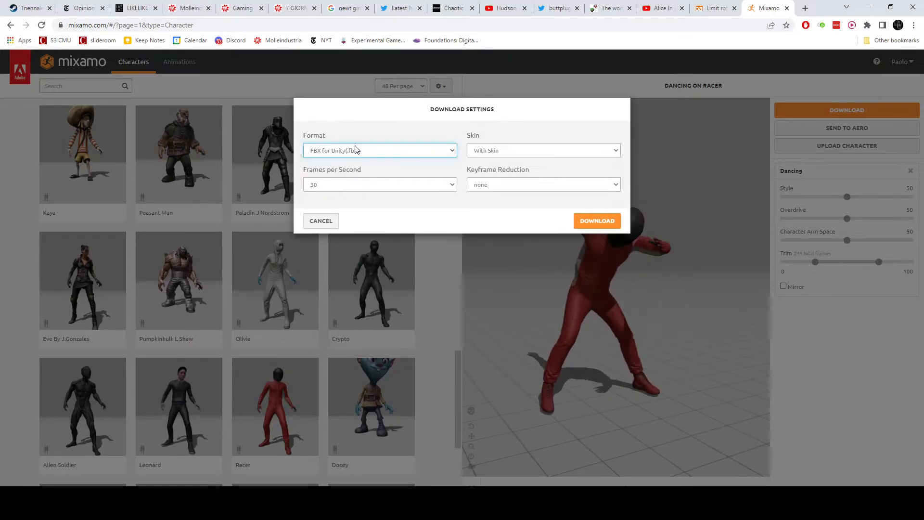
left_click(320, 221)
- Reload the Mixamo page to drop the dance animation, and start downloading the Racer in T-pose as FBX for Unity
left_click(41, 25)
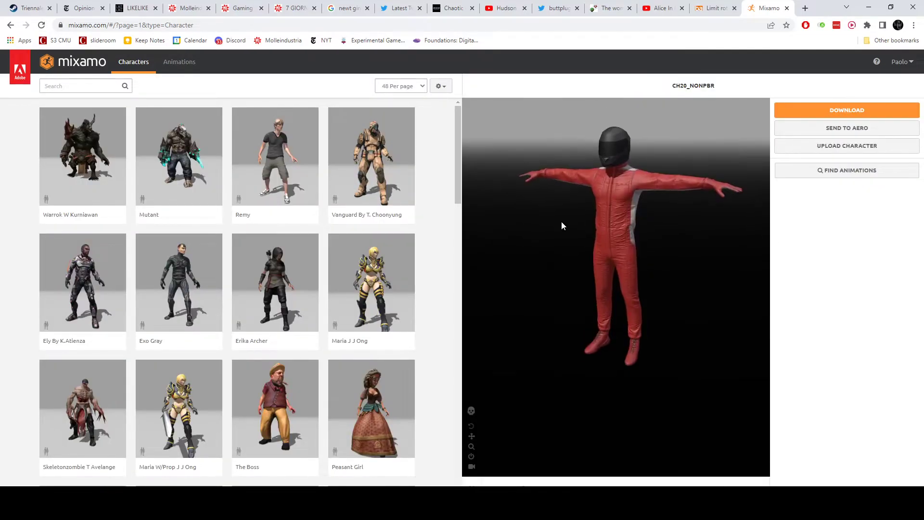
left_click(862, 111)
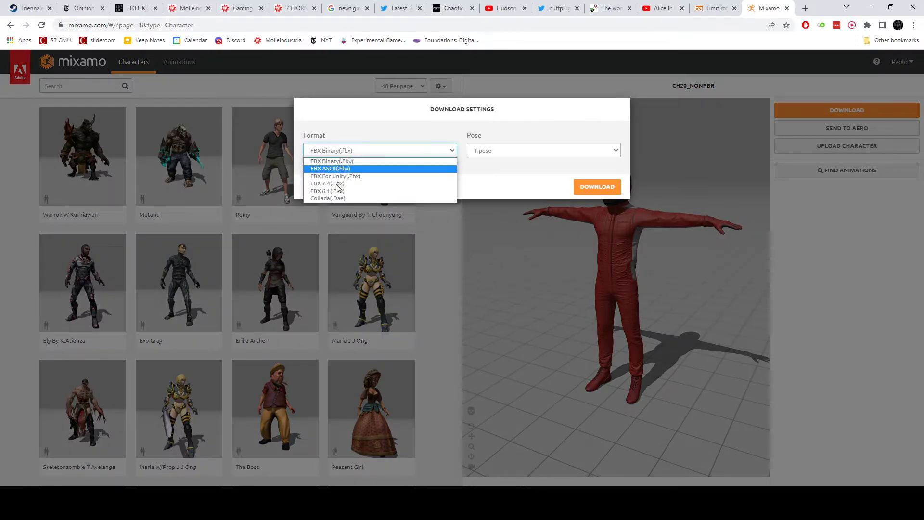
left_click(338, 176)
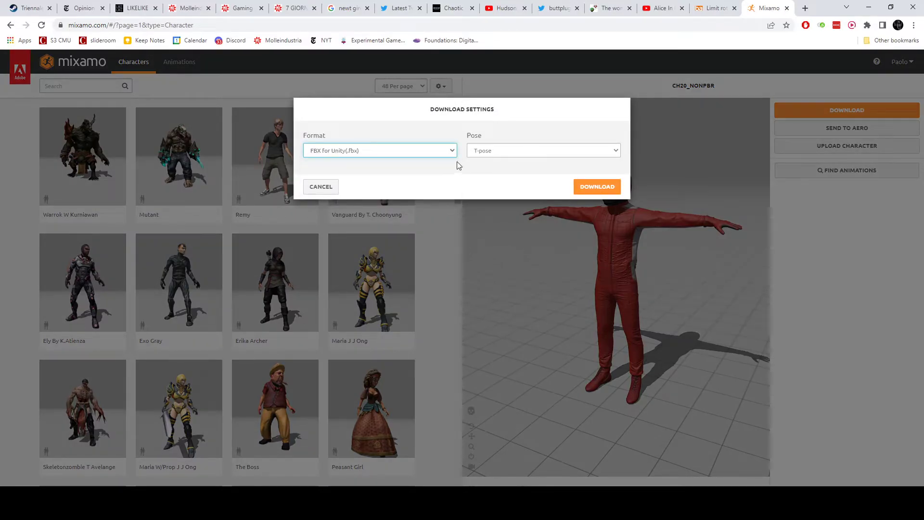
left_click(607, 188)
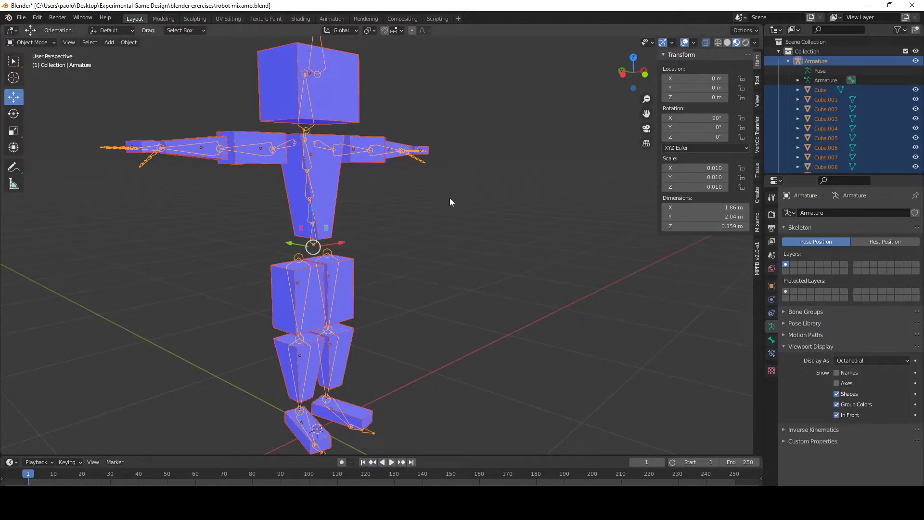
- Switch to the robot mixamo file in Blender, select only the box figure's armature, and view it from the front
middle_click_drag(449, 198, 505, 244)
left_click(551, 227)
left_click(437, 202)
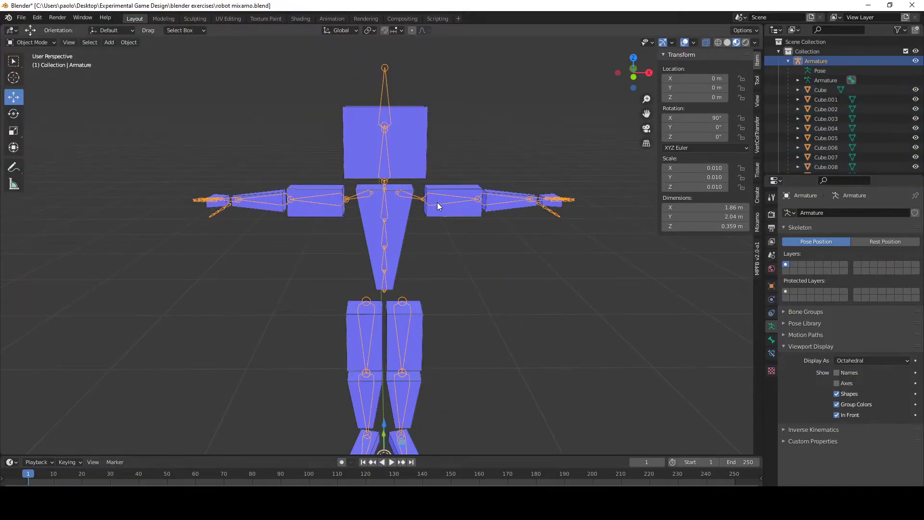
scroll(437, 203, "down", 3)
- Switch back to the browser and save the character as Ch20_nonPBR.fbx in the Downloads folder
key("alt+Tab")
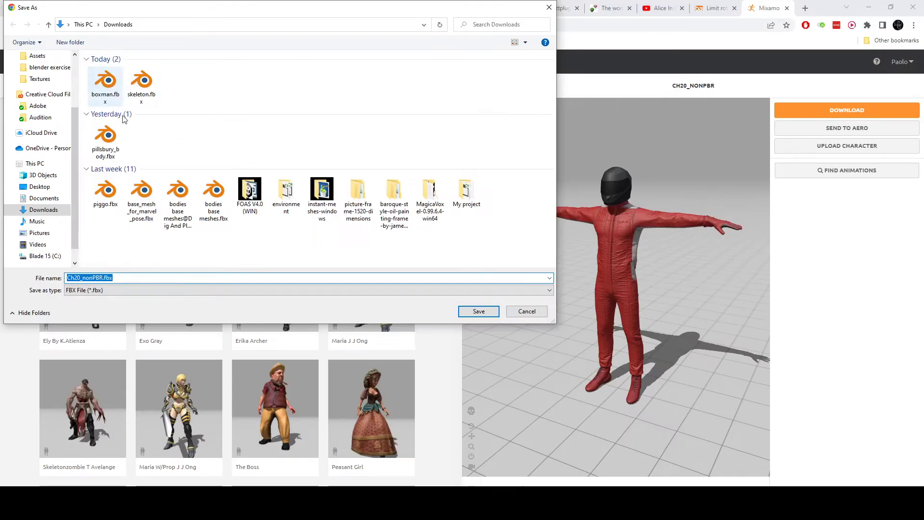
left_click(478, 312)
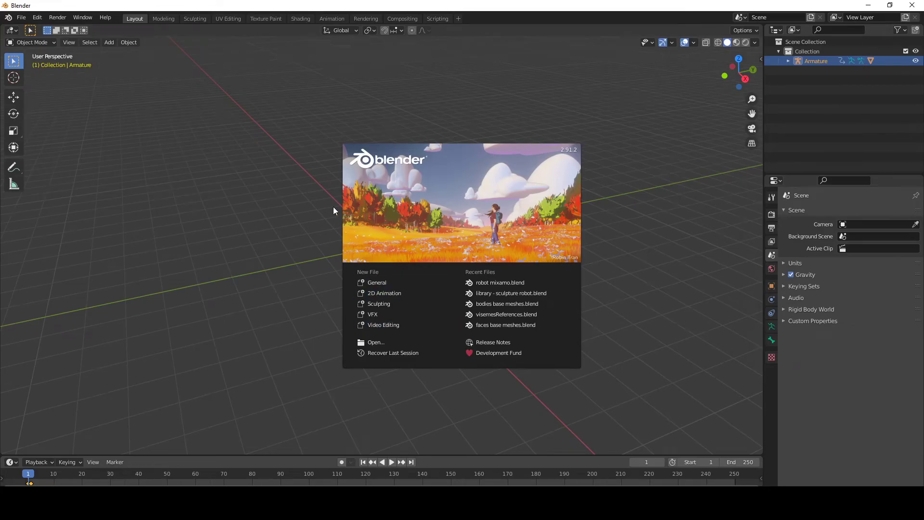
- Dismiss the Blender splash screen and clear the animation data from the imported character's armature
left_click(332, 211)
middle_click_drag(335, 214, 347, 313)
scroll(346, 314, "up", 6)
scroll(405, 258, "down", 5)
middle_click_drag(392, 239, 706, 63)
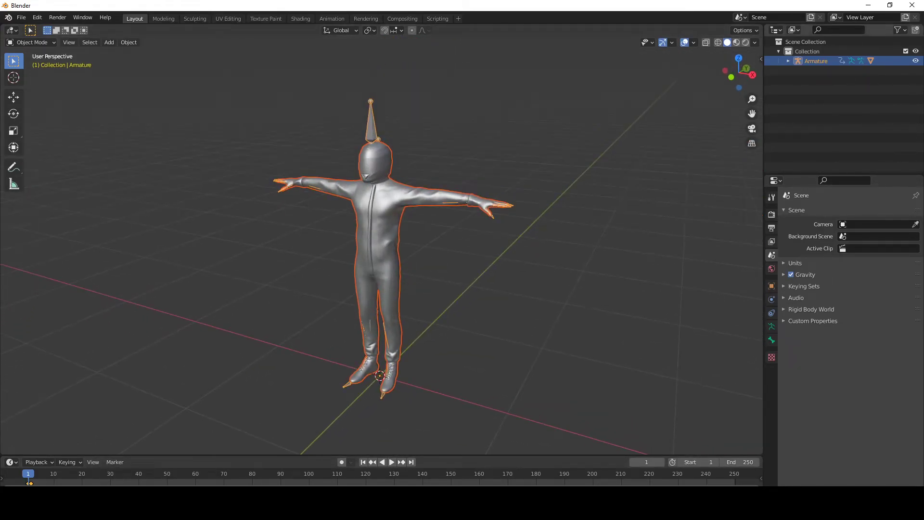
left_click(787, 60)
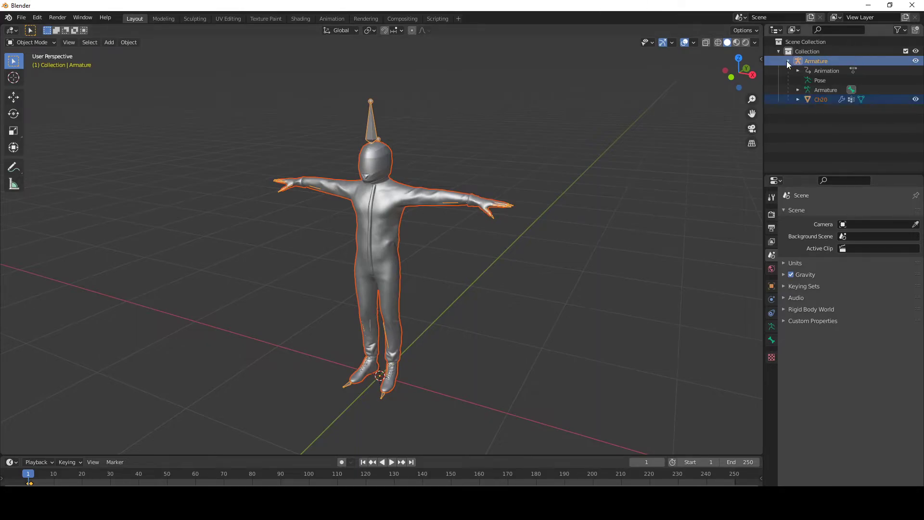
left_click(830, 73)
right_click(830, 73)
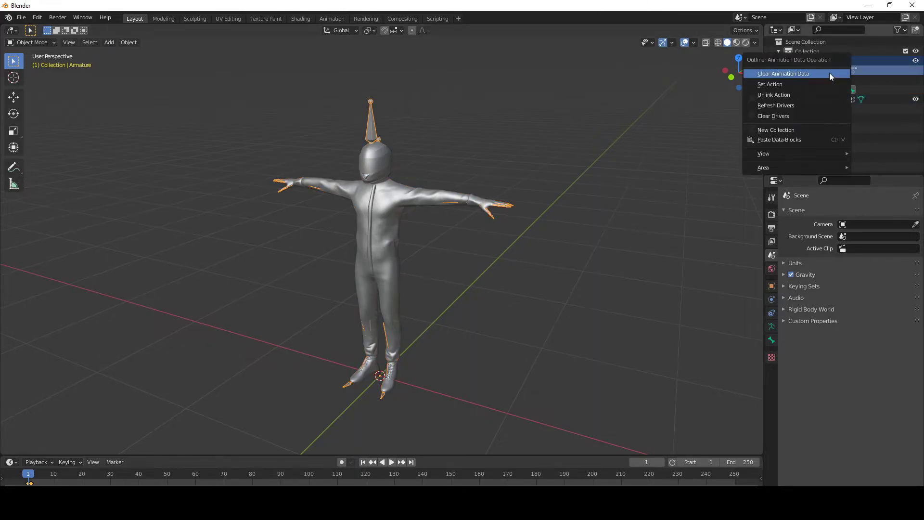
left_click(810, 72)
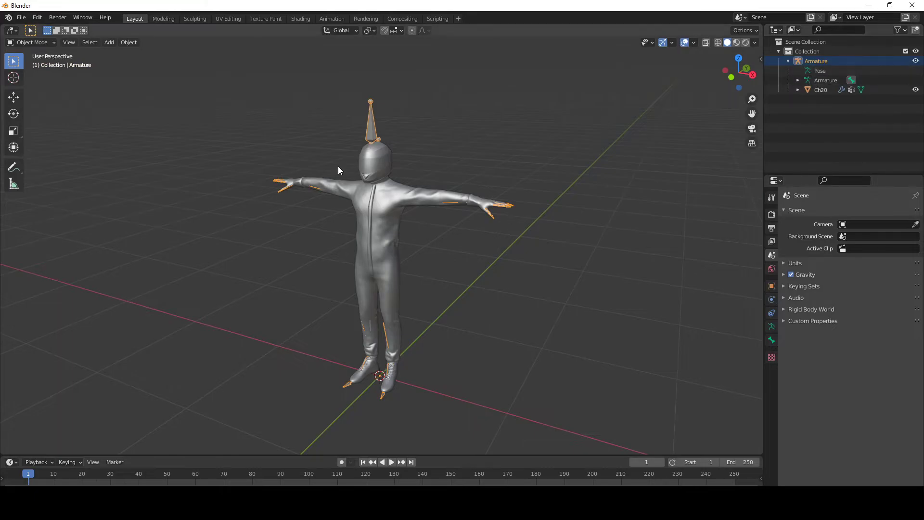
- Delete the Ch20 mesh so only the skeleton is left, select the armature, and expand its bone hierarchy
left_click(819, 90)
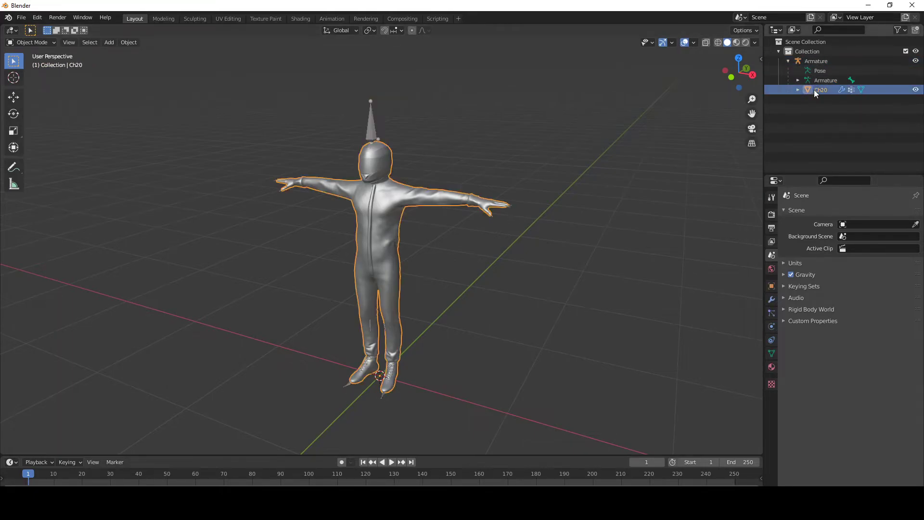
key("Delete")
left_click(377, 163)
scroll(377, 163, "up", 5)
scroll(377, 164, "down", 5)
middle_click_drag(446, 180, 592, 131)
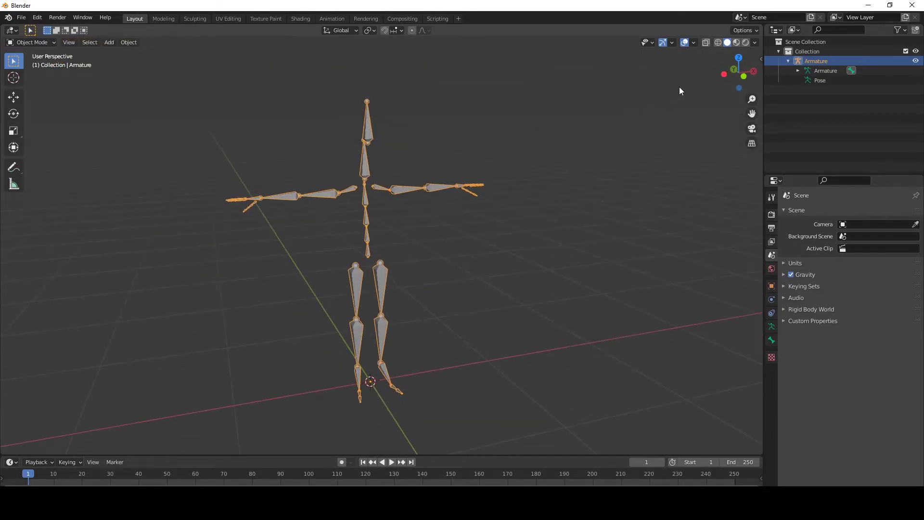
left_click(797, 70)
left_click(807, 81)
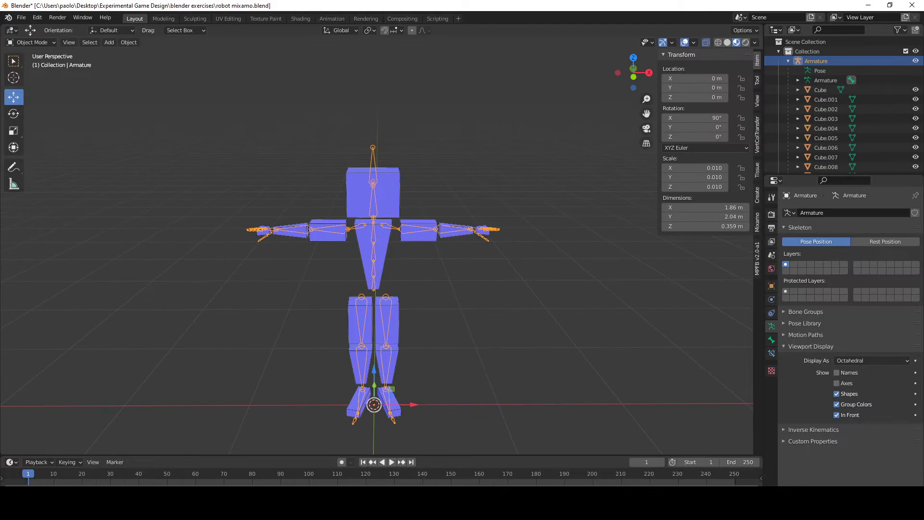
- Select the character's left upper-arm box and add the armature to the selection as the active object
scroll(461, 299, "up", 4)
scroll(469, 279, "up", 2)
scroll(452, 269, "down", 4)
scroll(458, 259, "up", 4)
middle_click_drag(458, 259, 449, 300)
left_click(494, 201)
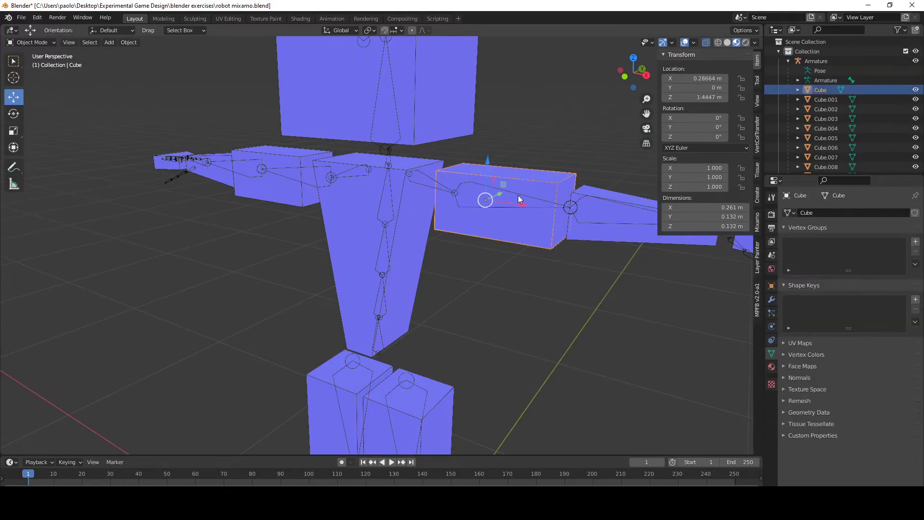
middle_click_drag(518, 194, 461, 205)
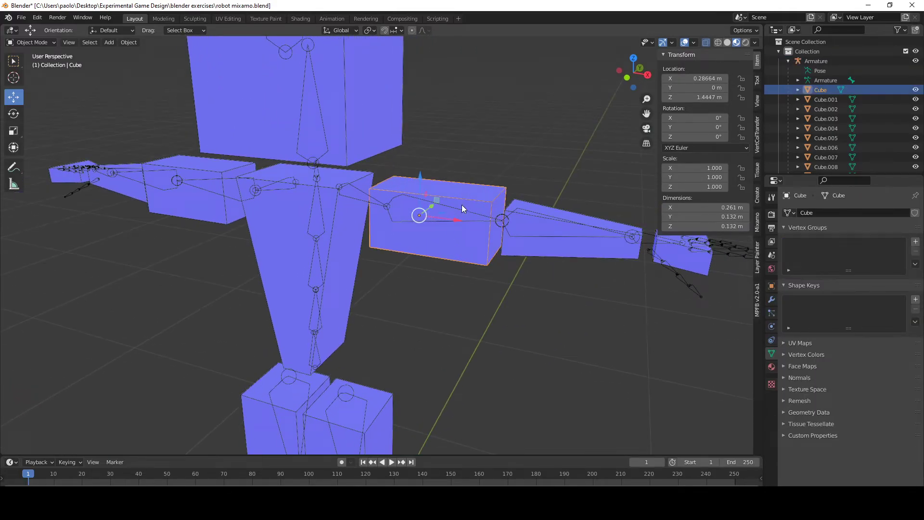
left_click(460, 210, "shift")
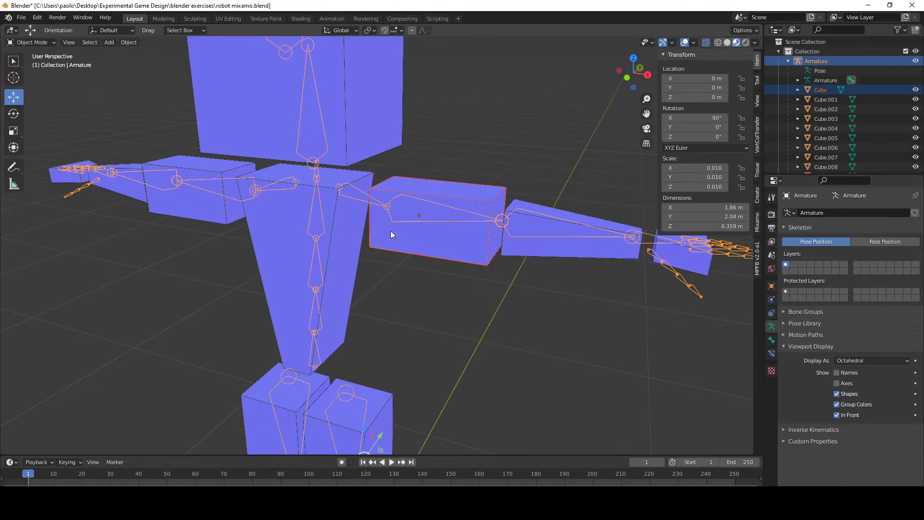
left_click(463, 142)
left_click(475, 202)
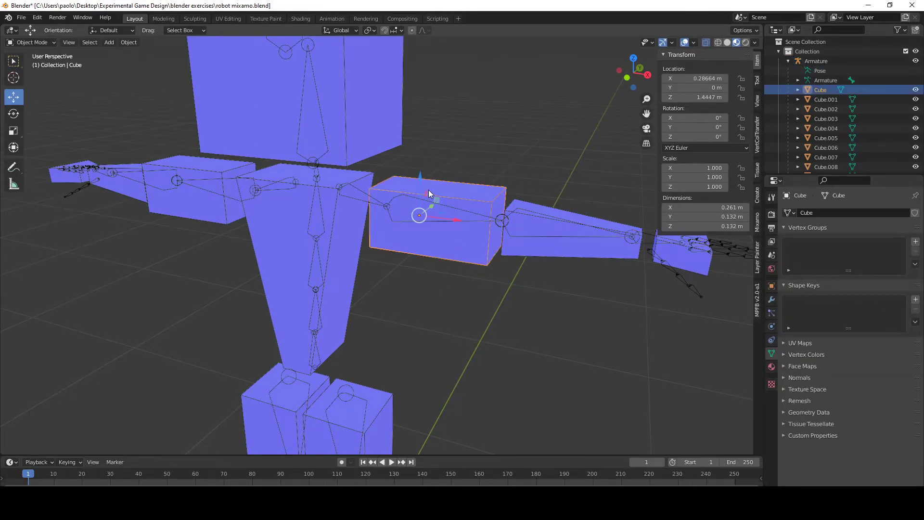
left_click(449, 212, "shift")
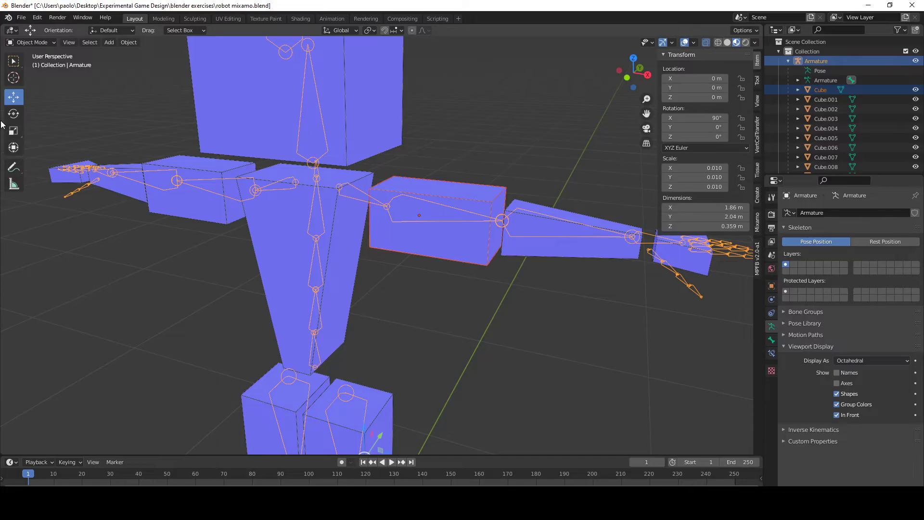
- Put the armature in Pose Mode and select the LeftArm bone inside the left upper-arm box
left_click(126, 43)
left_click(126, 43)
left_click(126, 43)
left_click(126, 44)
left_click(45, 43)
left_click(43, 70)
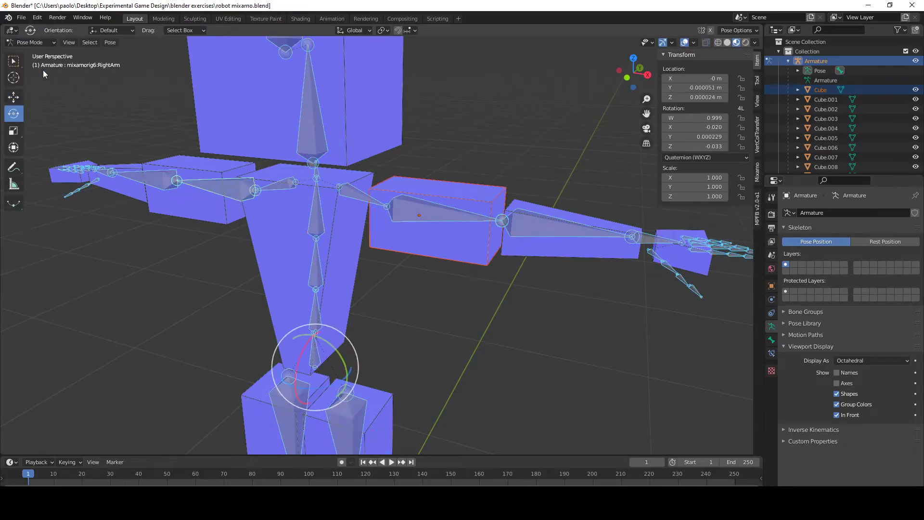
left_click(405, 206)
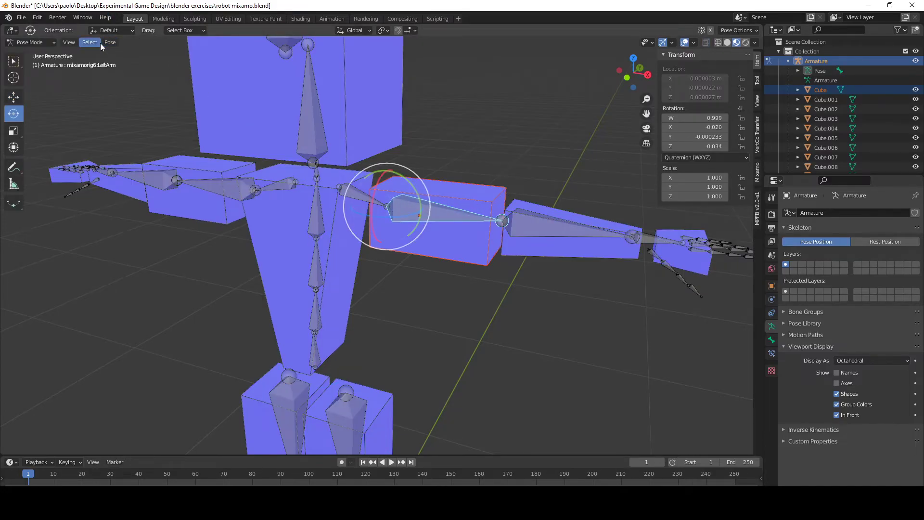
- Parent the left upper-arm box to the LeftArm bone with the Bone option and return to Object Mode
left_click(113, 43)
mouse_move(136, 199)
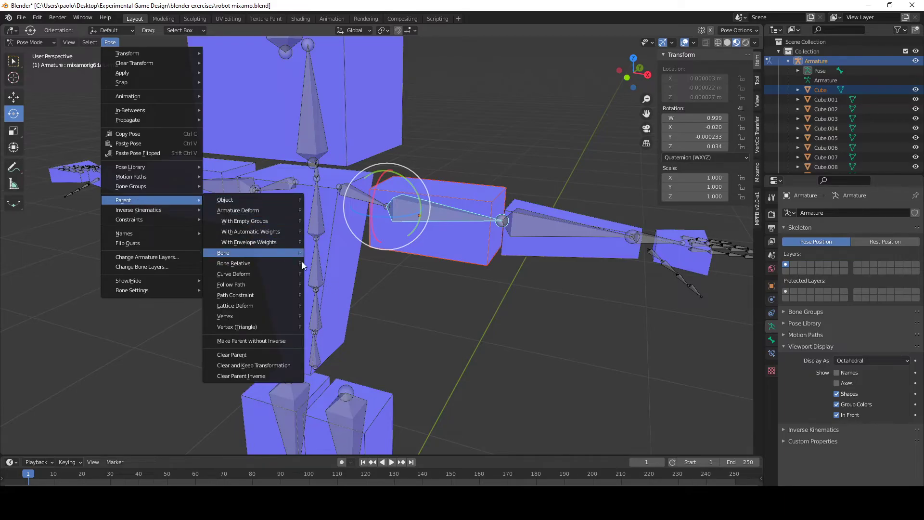
left_click(226, 252)
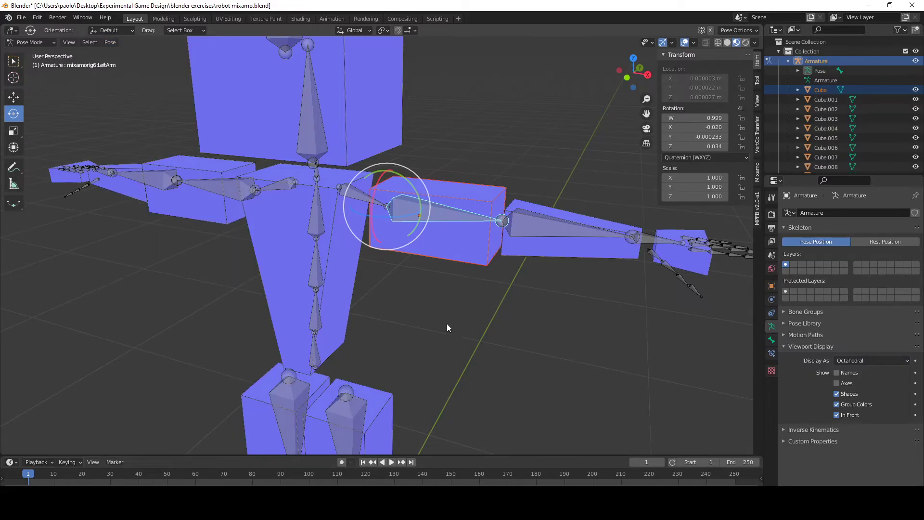
scroll(446, 324, "down", 4)
scroll(447, 325, "up", 4)
middle_click_drag(447, 324, 446, 296)
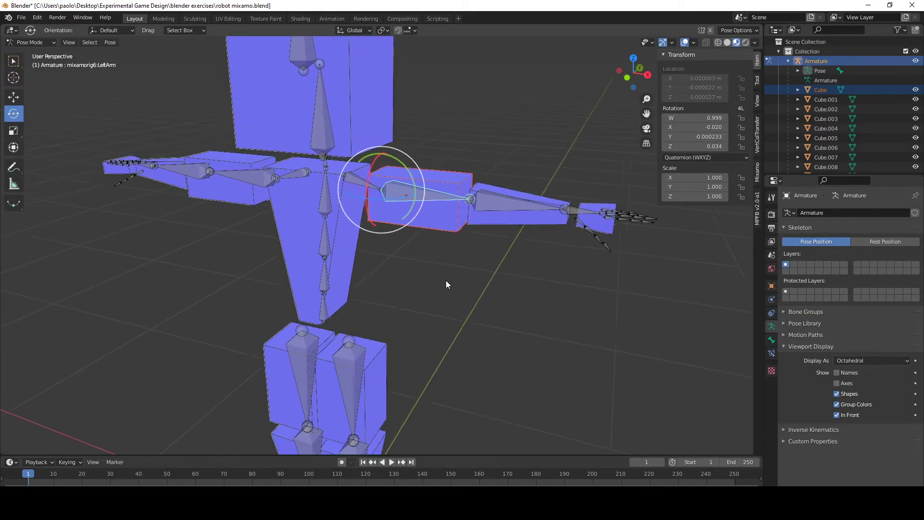
key("ctrl+Tab")
scroll(465, 298, "down", 5)
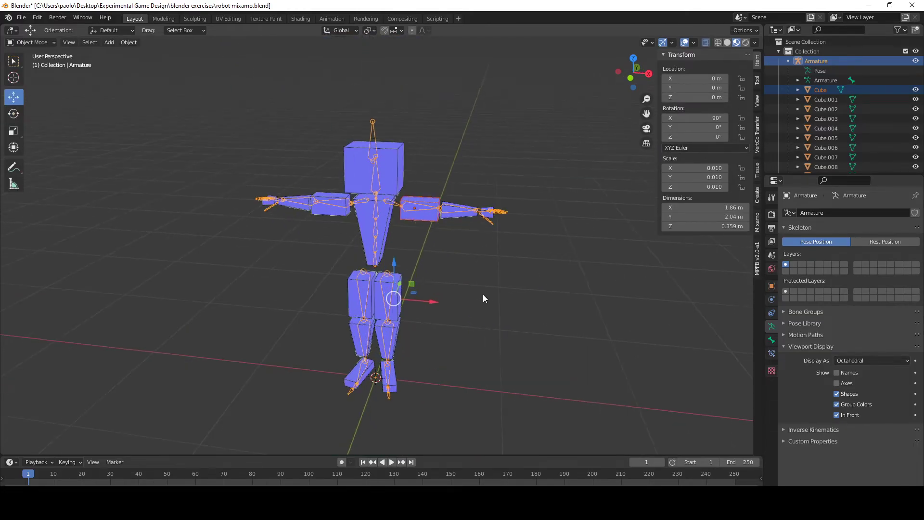
- Examine the separate boxes of both arms one by one to check that each is a child of the armature
scroll(489, 232, "up", 4)
middle_click_drag(489, 233, 507, 254)
scroll(507, 245, "down", 3)
scroll(556, 231, "up", 3)
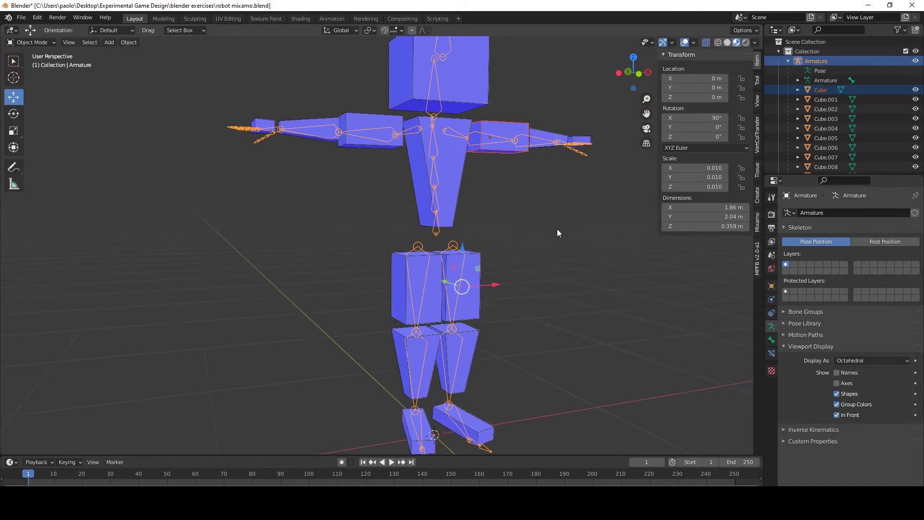
middle_click_drag(556, 229, 524, 244)
left_click(364, 134)
middle_click_drag(354, 123, 384, 193)
scroll(505, 179, "up", 3)
left_click(515, 152)
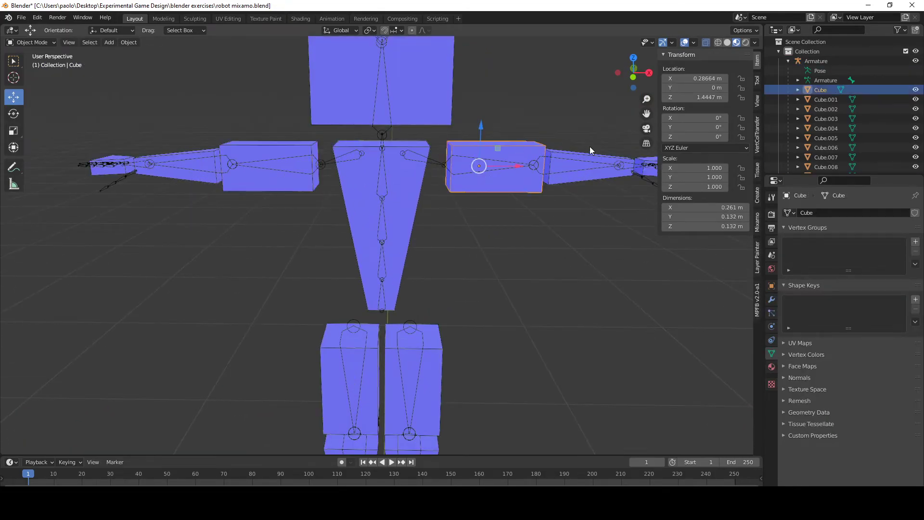
left_click(599, 156)
left_click(255, 149)
left_click(182, 164)
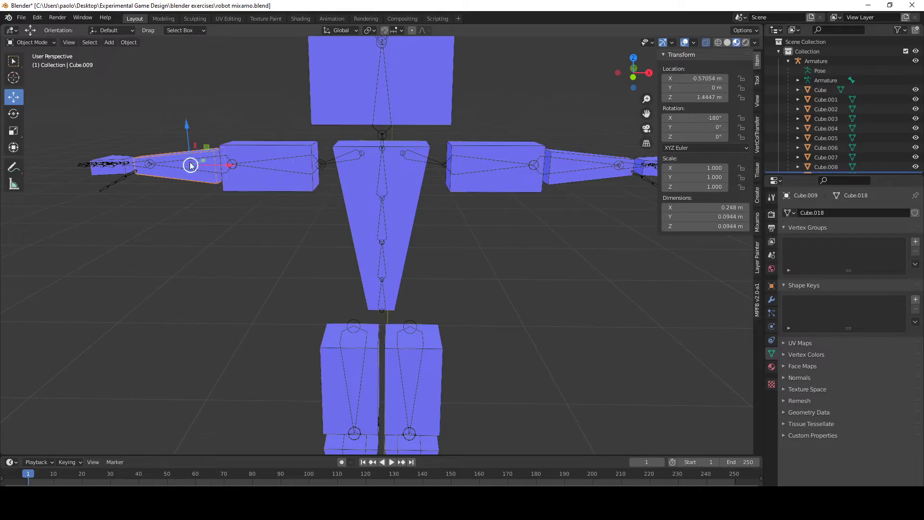
scroll(136, 161, "down", 5)
scroll(187, 201, "up", 5)
middle_click_drag(187, 201, 549, 418)
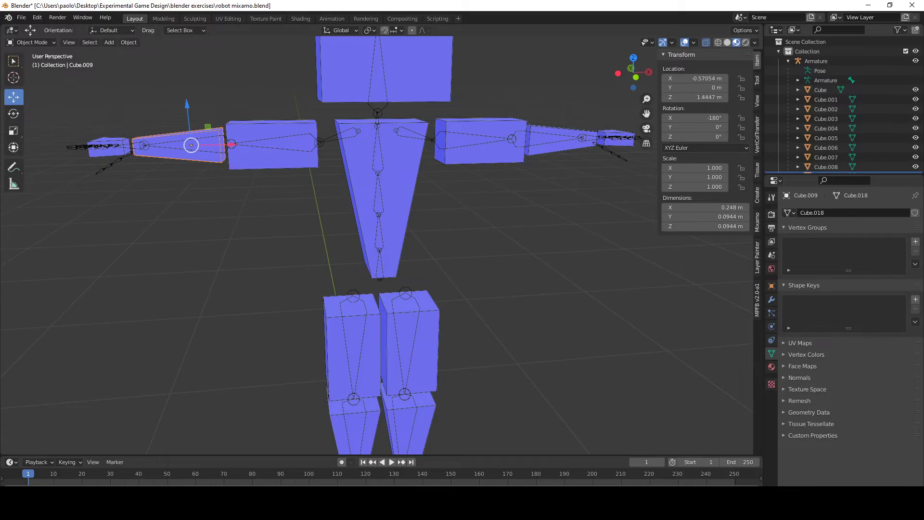
scroll(311, 243, "down", 6)
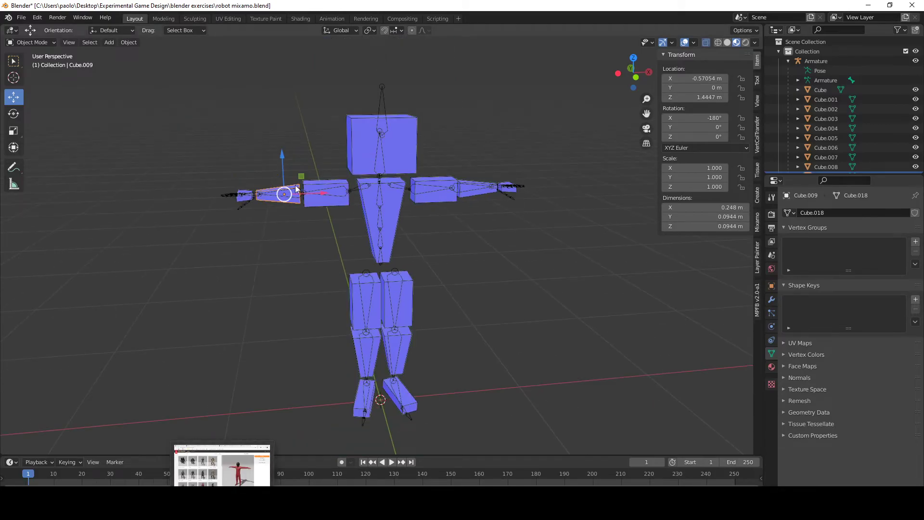
left_click(311, 204)
scroll(310, 205, "up", 5)
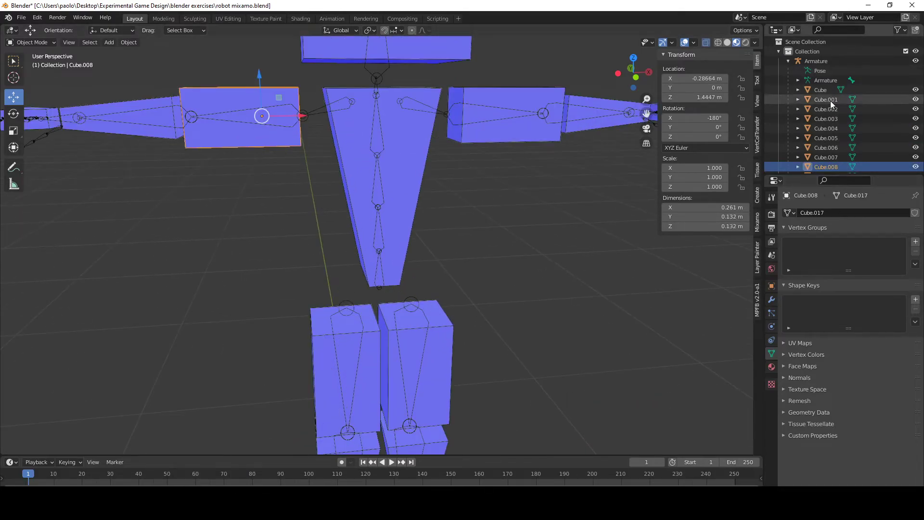
key("alt+Tab")
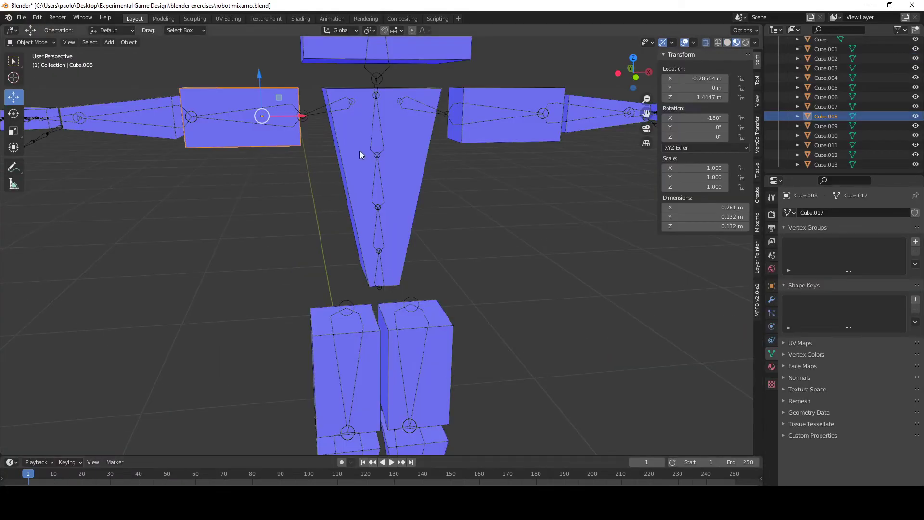
scroll(318, 200, "down", 5)
key("ctrl+Tab")
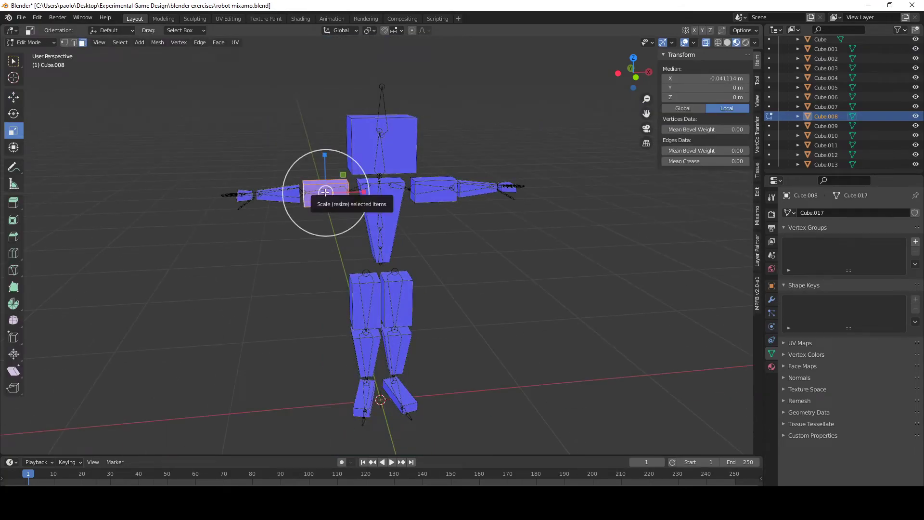
left_click(325, 192)
key("ctrl+Tab")
key("ctrl+Tab")
key("Escape")
- Put the armature in Pose Mode, try rotating the RightArm bone, and undo the rotation
left_click(388, 223)
left_click(383, 221)
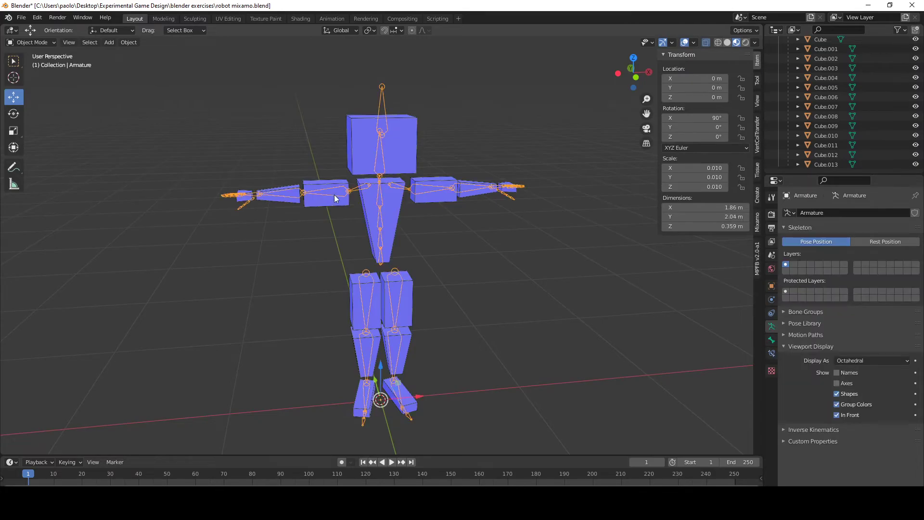
key("ctrl+Tab")
left_click(336, 201)
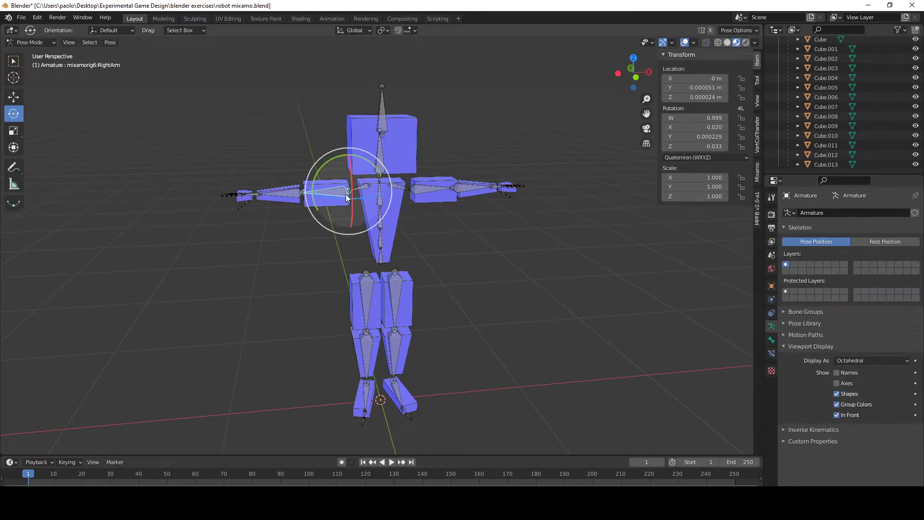
middle_click_drag(350, 192, 353, 215)
mouse_move(353, 214)
left_mouse_down()
mouse_move(384, 205)
mouse_move(369, 215)
left_mouse_up()
key("ctrl+z")
- Try rotating the Spine1 and Hips bones and undo or cancel each rotation
left_click(380, 214)
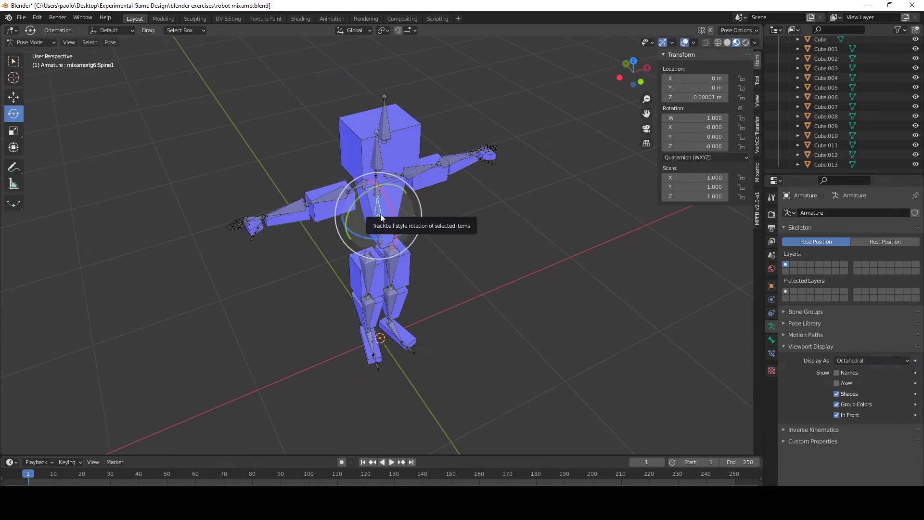
left_click_drag(391, 226, 392, 248)
key("ctrl+z")
left_click(385, 243)
key("Escape")
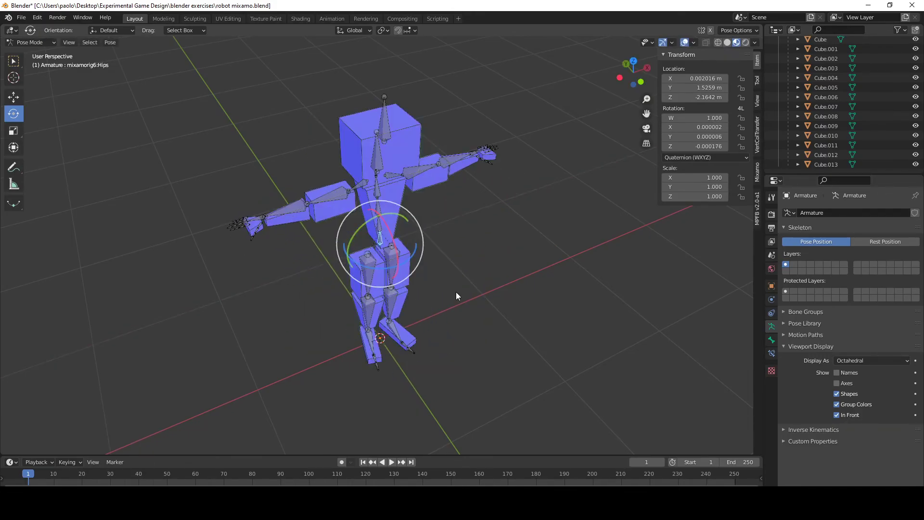
- Examine the skeleton and its attached boxes up close from several angles, ending in Object Mode
key("KP_1")
scroll(457, 239, "up", 3)
middle_click_drag(457, 239, 446, 195)
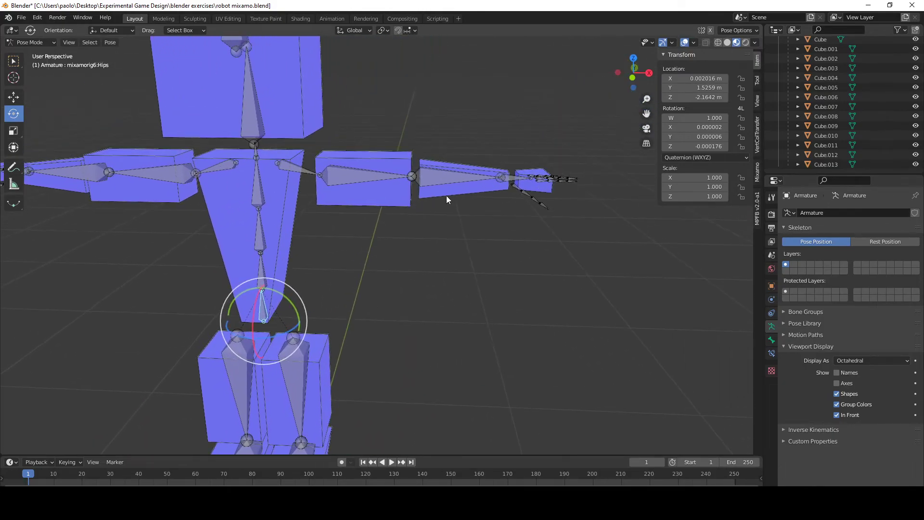
scroll(452, 197, "up", 4)
mouse_move(472, 241)
middle_mouse_down()
mouse_move(449, 239)
mouse_move(460, 221)
mouse_move(475, 224)
mouse_move(478, 244)
middle_mouse_up()
key("ctrl+Tab")
key("ctrl+Tab")
left_click(414, 241)
scroll(449, 278, "up", 4)
middle_click_drag(448, 278, 379, 185)
scroll(362, 273, "down", 4)
scroll(385, 289, "up", 4)
middle_click_drag(410, 308, 312, 195)
scroll(409, 260, "down", 4)
left_click_drag(374, 182, 391, 228)
middle_click_drag(391, 229, 429, 322)
scroll(435, 304, "down", 5)
scroll(389, 217, "up", 1)
key("ctrl+Tab")
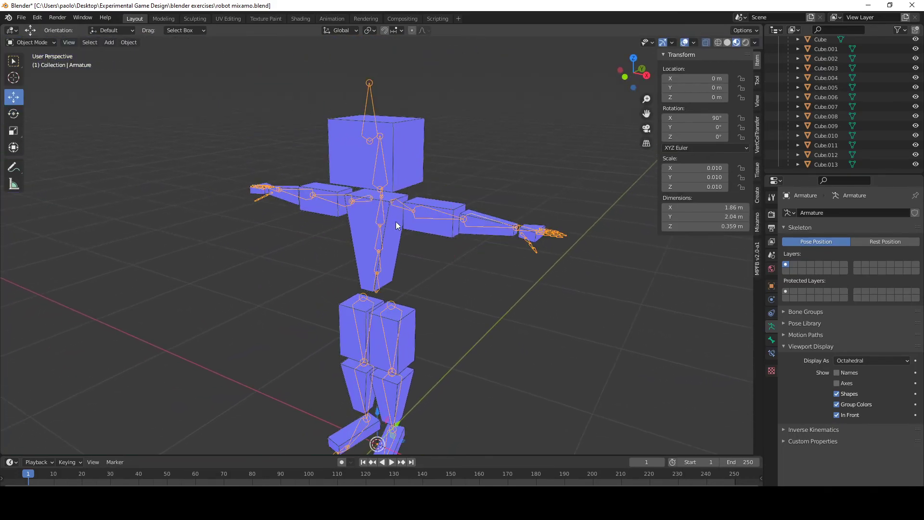
- Select the armature and all boxes, prepare an FBX export to boxman.fbx in Downloads, and cancel the export
key("a")
left_click(22, 18)
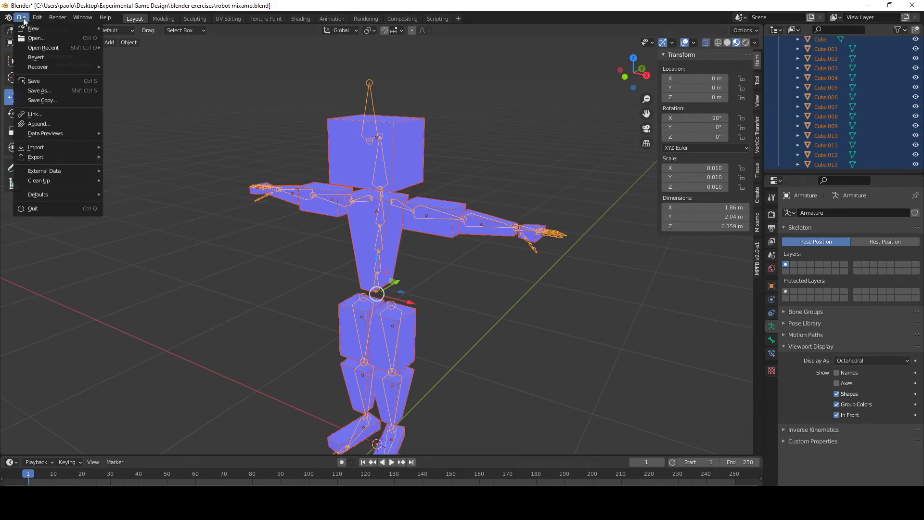
mouse_move(37, 157)
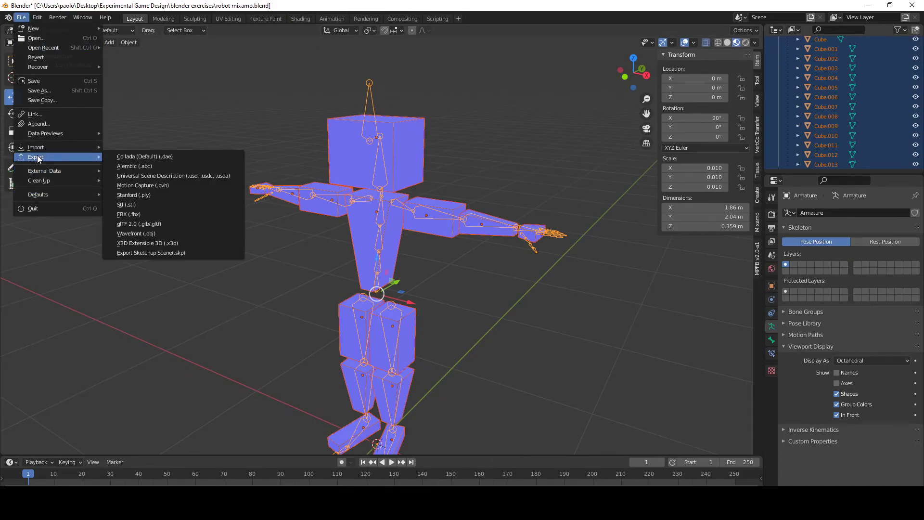
left_click(139, 212)
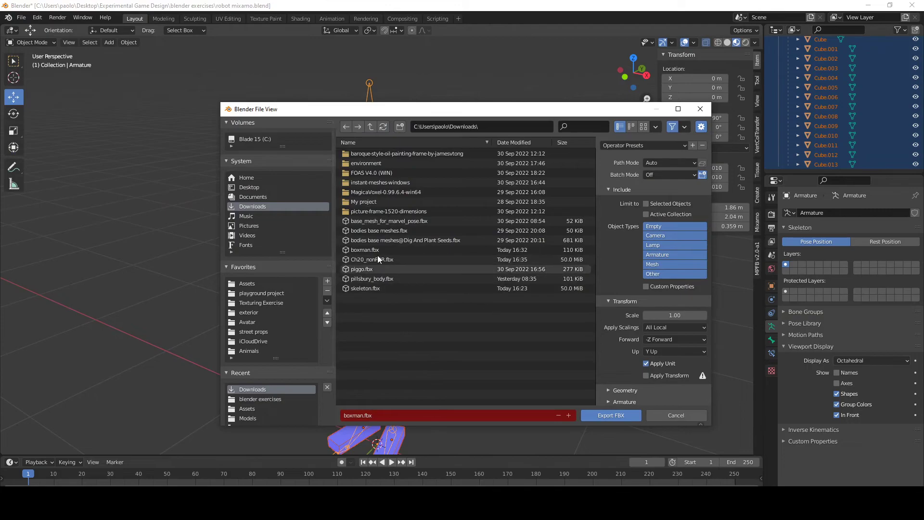
left_click(362, 250)
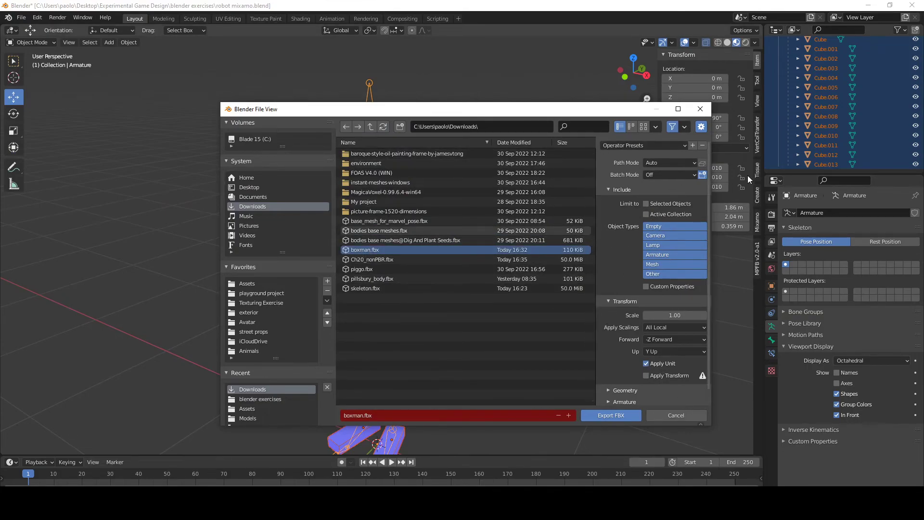
left_click(672, 414)
- Switch to Mixamo in the browser, upload boxman.fbx from Downloads, and accept it as the current character
key("alt+Tab")
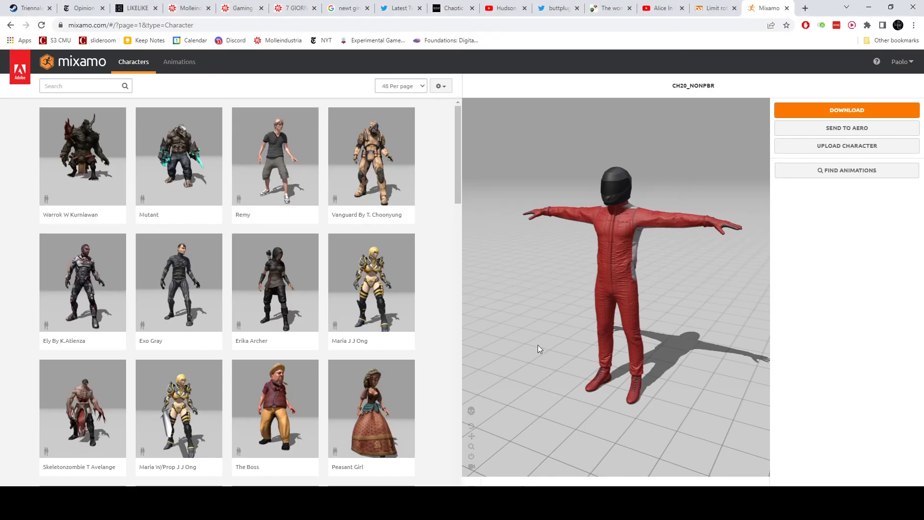
left_click(805, 145)
left_click(407, 284)
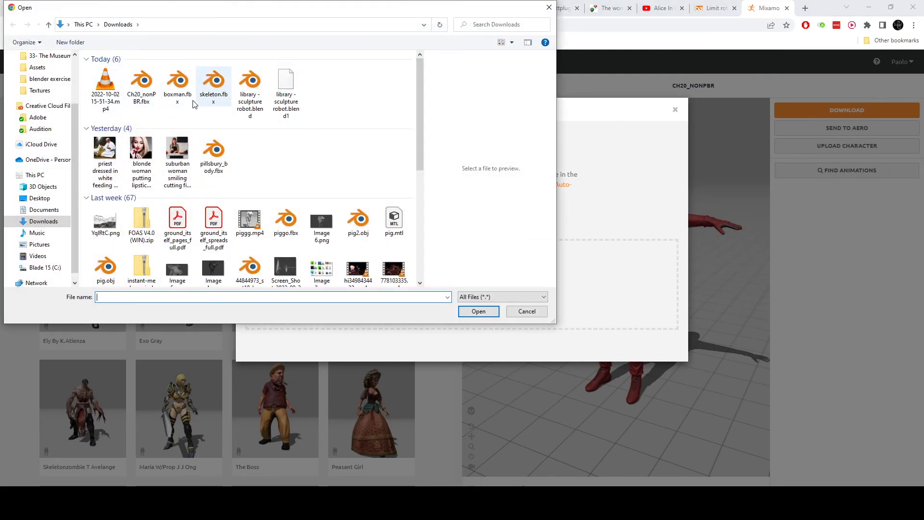
double_click(169, 85)
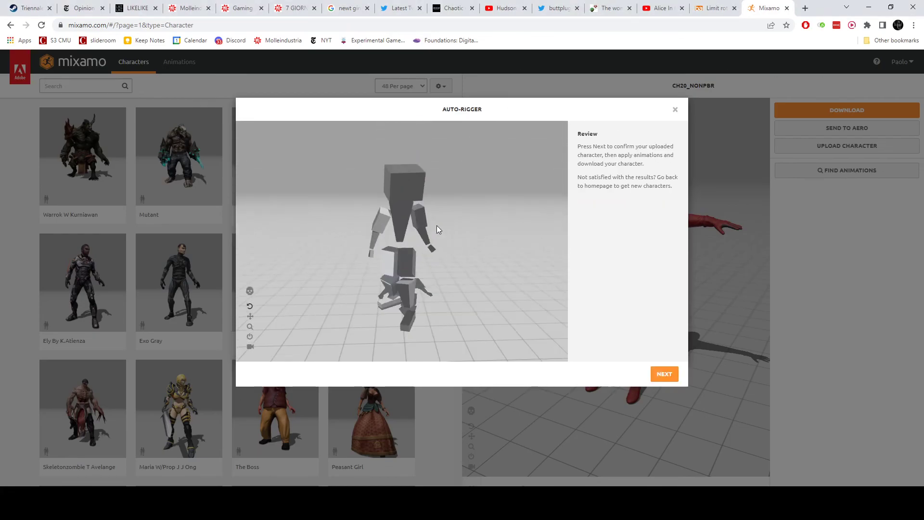
left_click(664, 375)
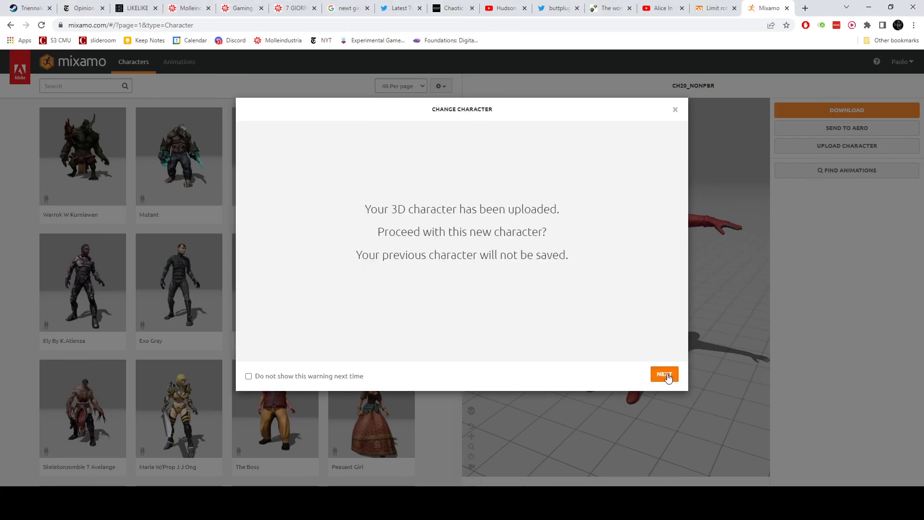
left_click(666, 374)
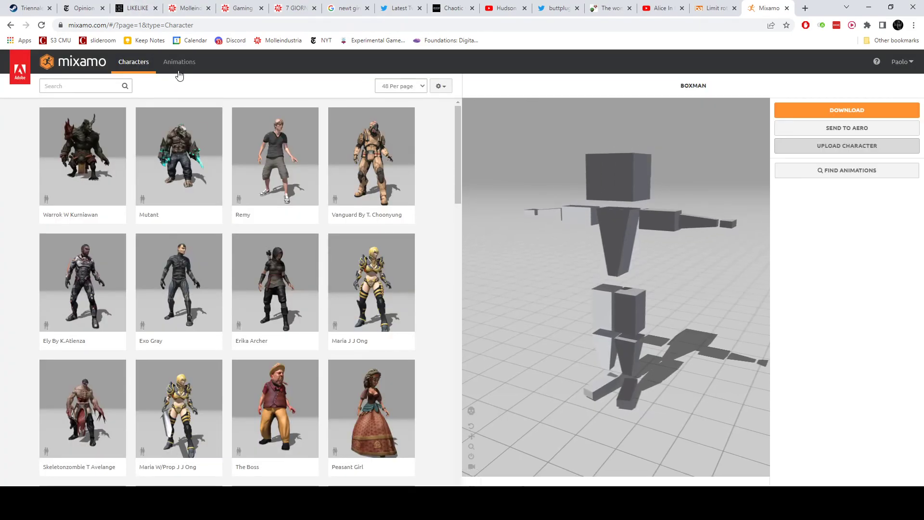
- Apply the Capoeira animation to the uploaded box character
left_click(178, 72)
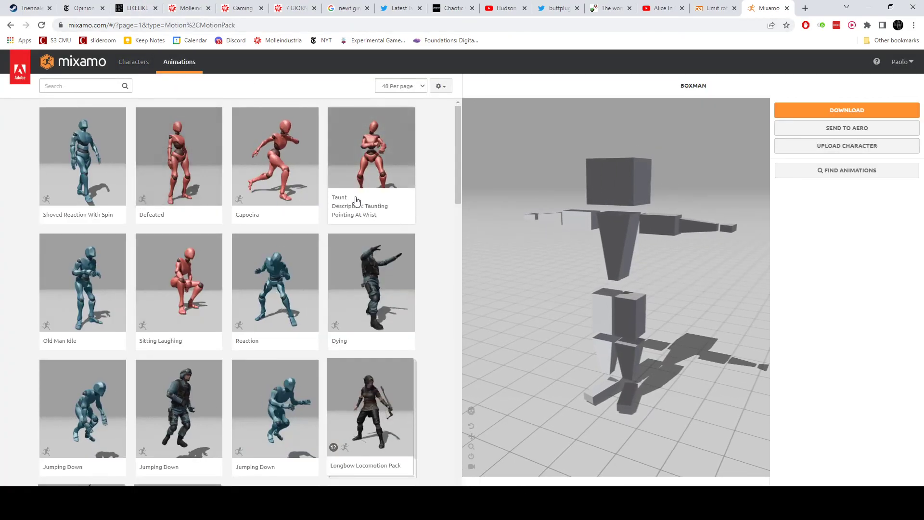
left_click(272, 172)
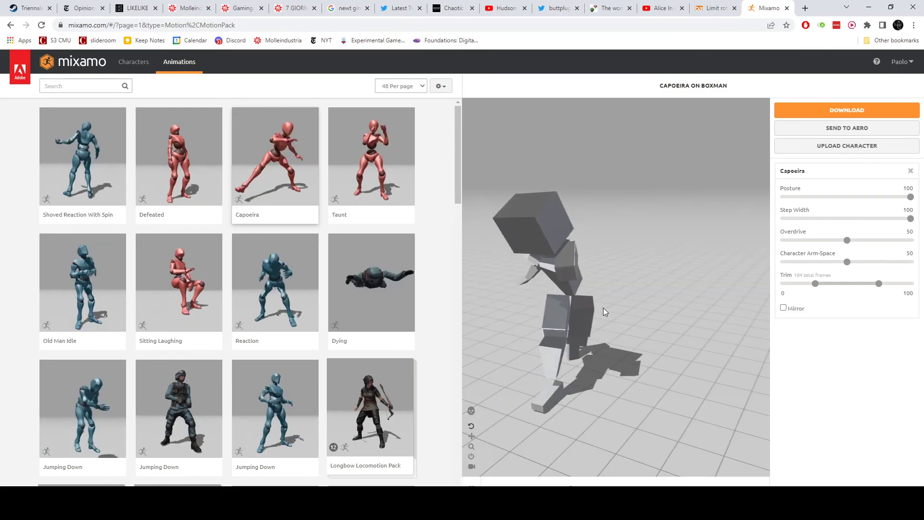
- Choose FBX for Unity(.fbx) as the download format for the Capoeira animation and cancel the download
left_click(830, 111)
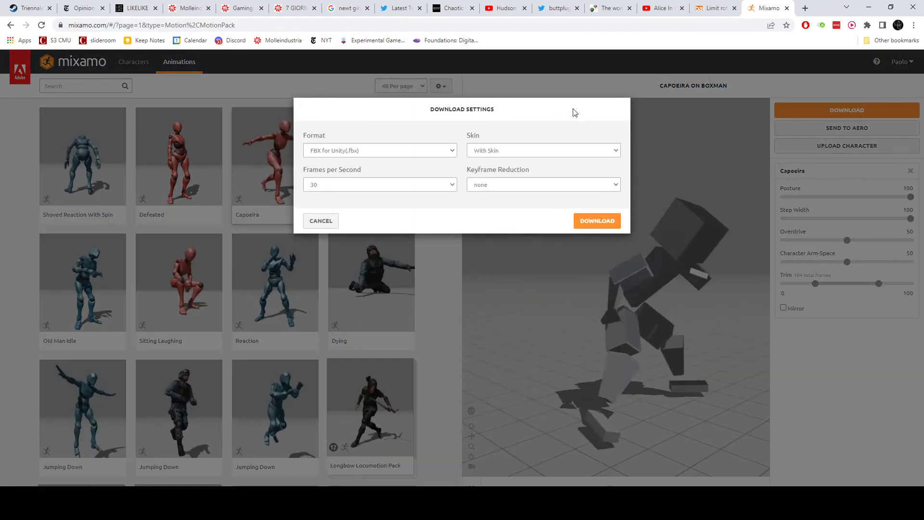
left_click(340, 151)
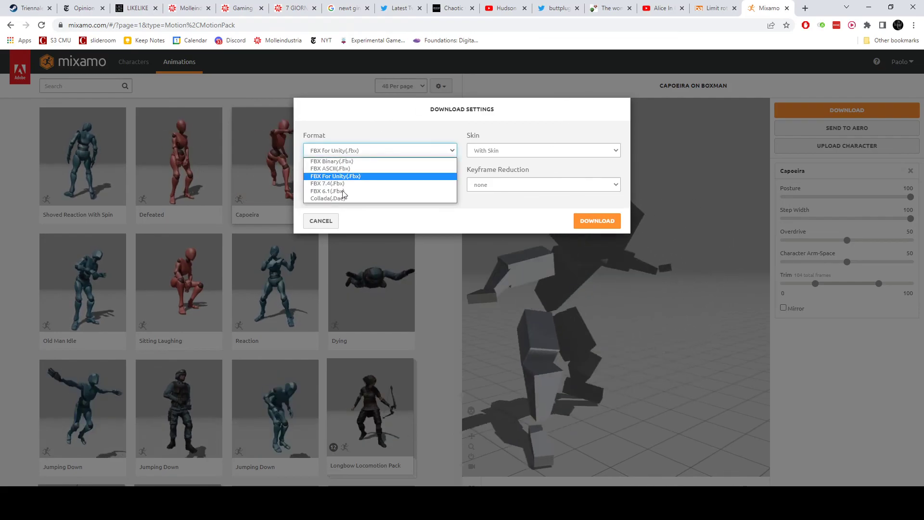
left_click(380, 176)
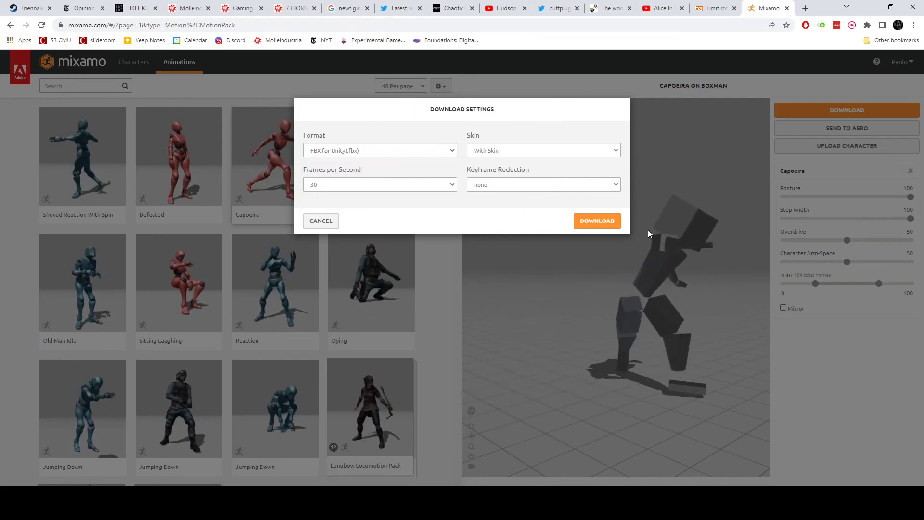
left_click(321, 221)
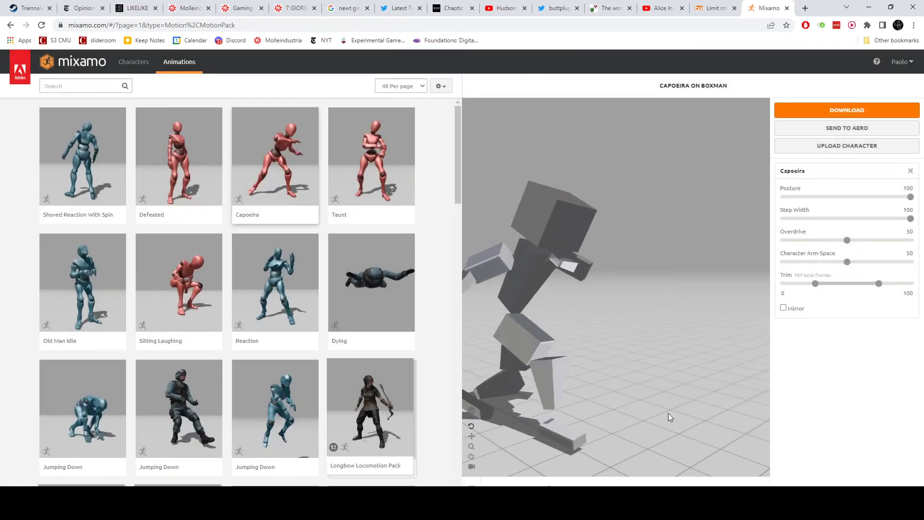